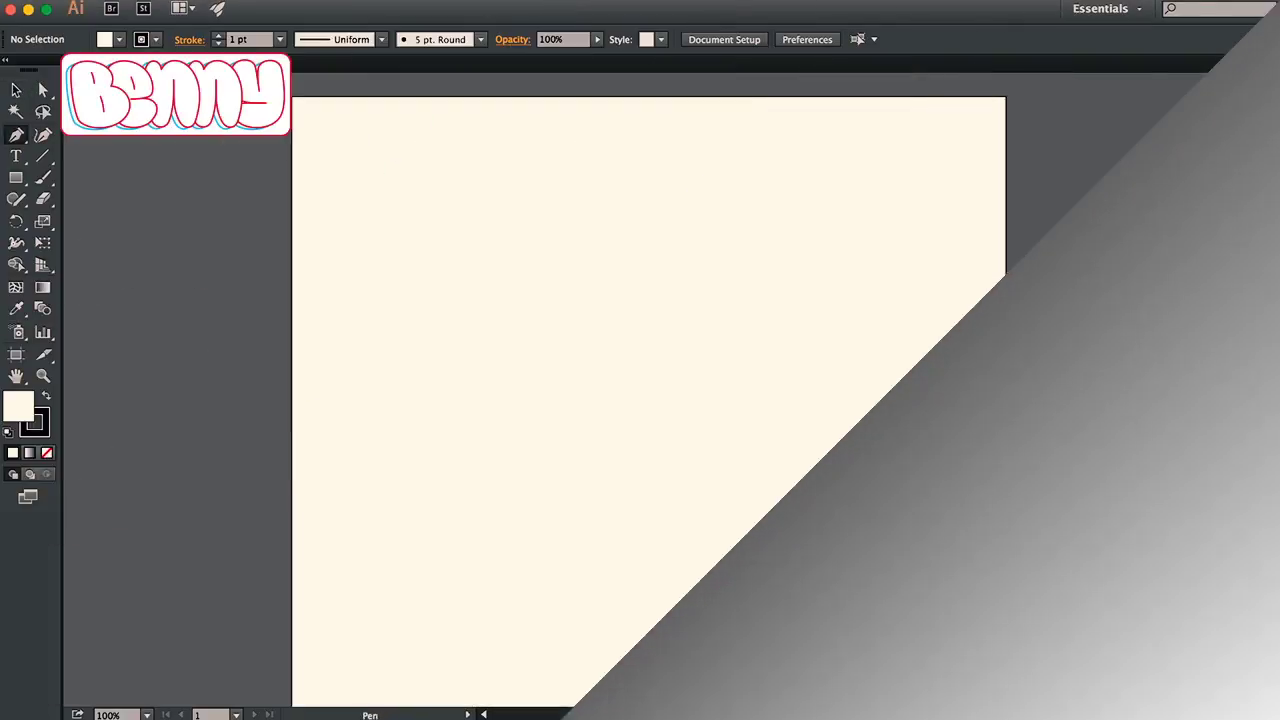
Draw a large circle for the head, centred horizontally on the artboard
{"action": "left_click_drag", "start_coordinate": [457, 240], "coordinate": [800, 578]}
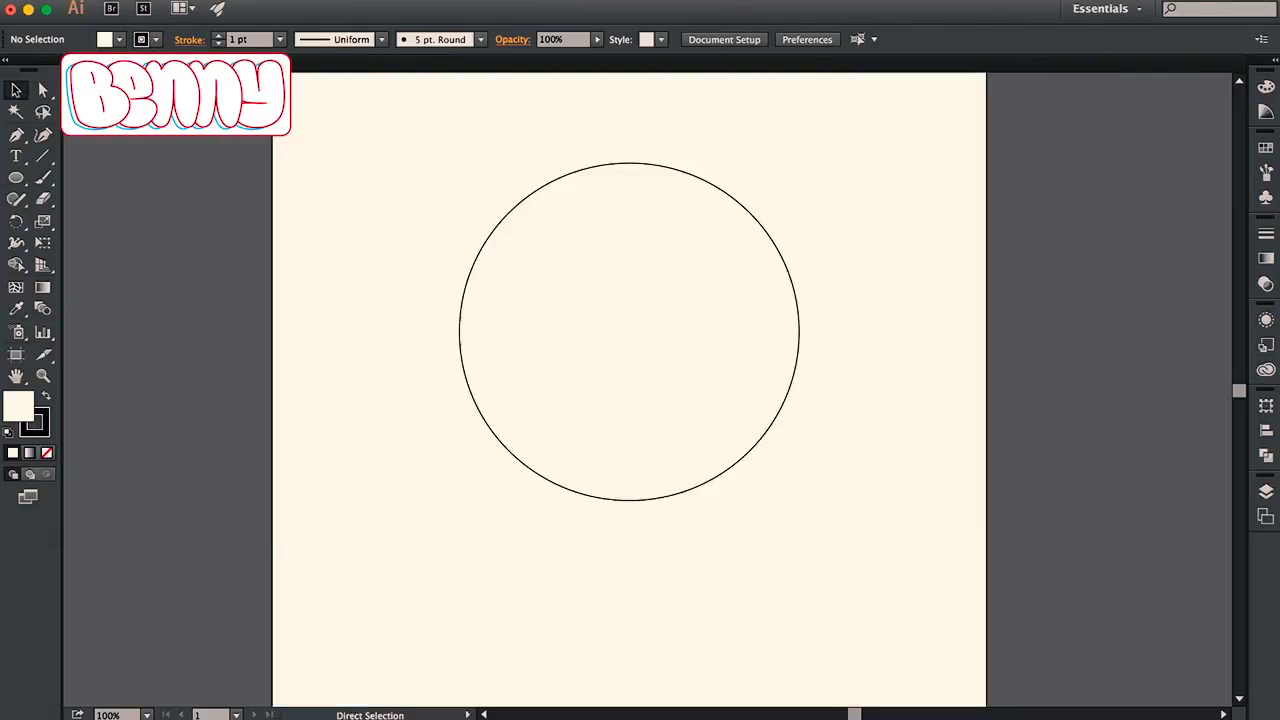
{"action": "left_click", "coordinate": [629, 518]}
{"action": "key", "text": "super+shift+a"}
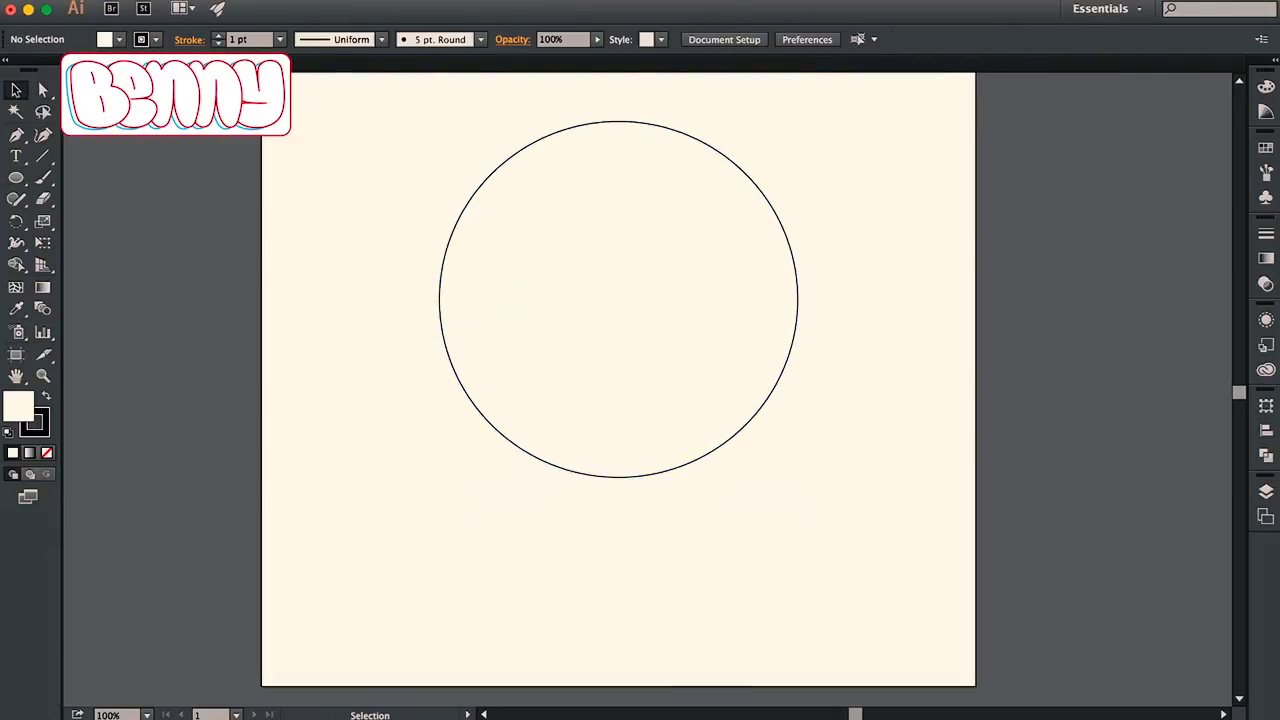
Draw a closed arch for the body with the Pen tool, about 401 px wide and 356 px tall, rising from the artboard's lower edge into the head
{"action": "key", "text": "super+minus"}
{"action": "key", "text": "p"}
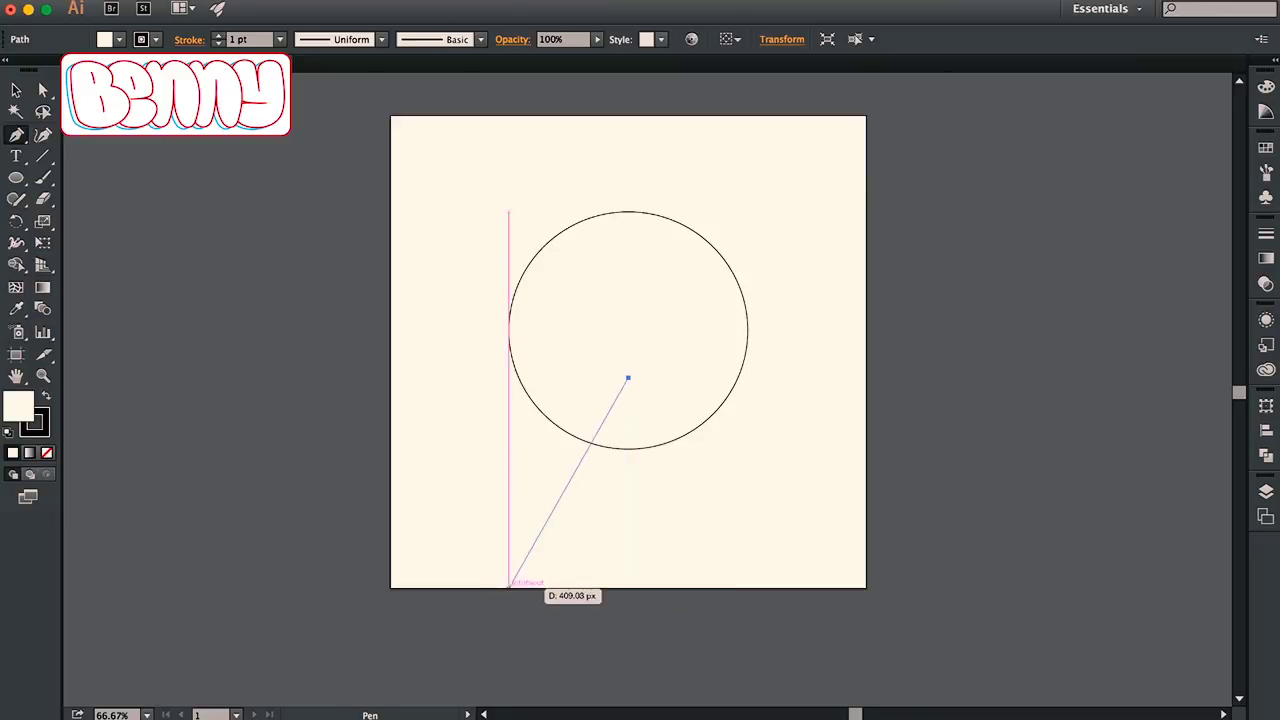
{"action": "left_click_drag", "start_coordinate": [509, 583], "coordinate": [496, 675]}
{"action": "key", "text": "super"}
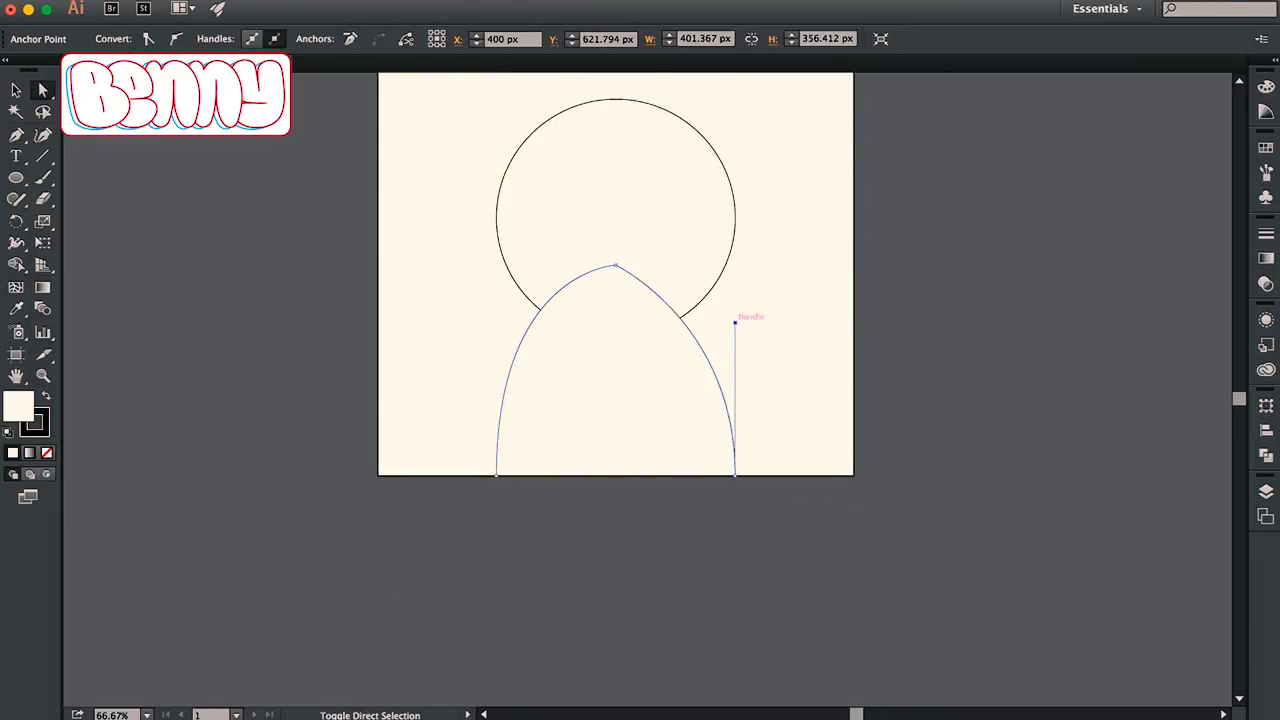
{"action": "left_click", "coordinate": [615, 266], "text": "super"}
{"action": "key", "text": "super+shift+a"}
{"action": "key", "text": "v"}
{"action": "key", "text": "super+1"}
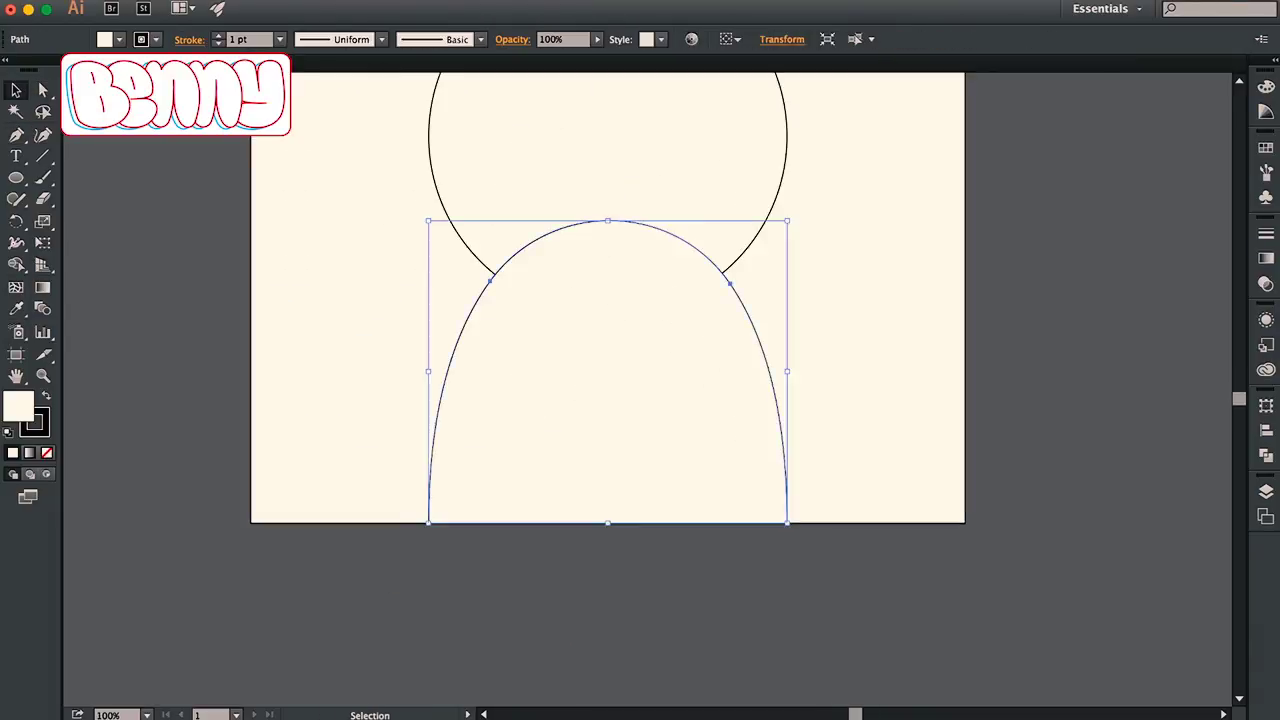
Place the body behind the head circle and widen it evenly on both sides, keeping its base on the artboard's lower edge
{"action": "key", "text": "super+shift+a"}
{"action": "key", "text": "super+0"}
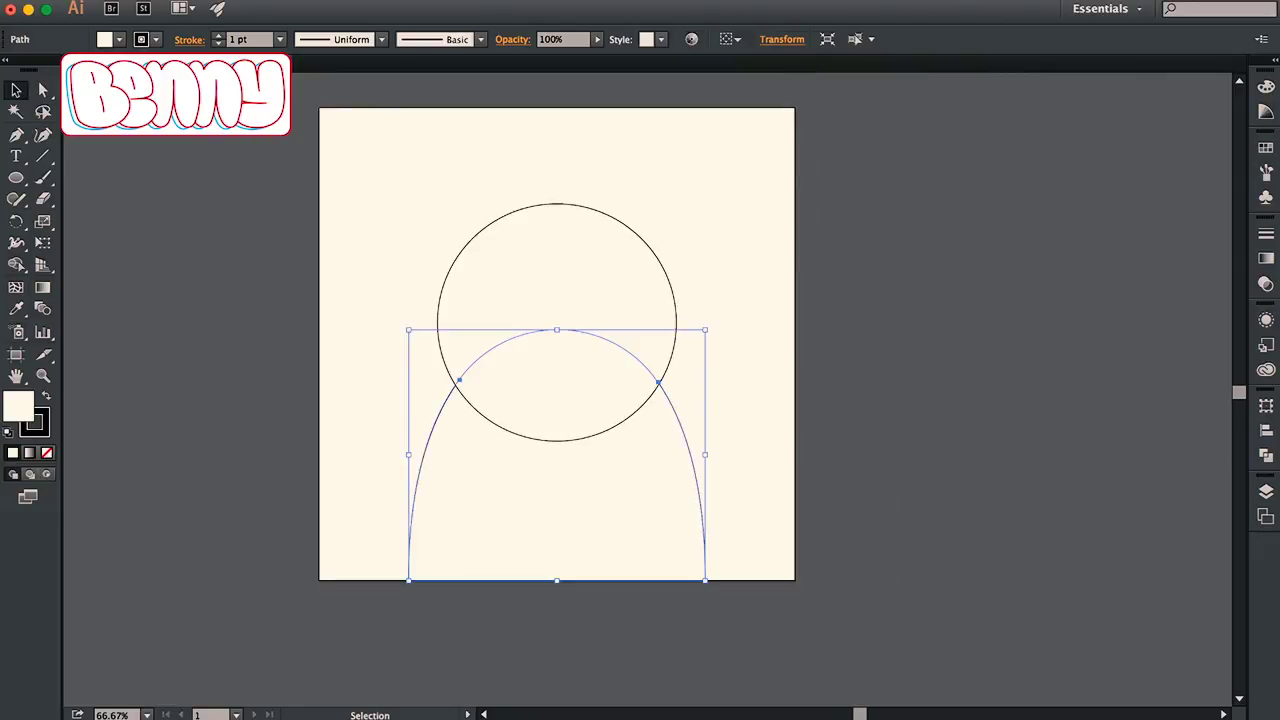
{"action": "left_click_drag", "start_coordinate": [705, 454], "coordinate": [690, 454]}
{"action": "key", "text": "super+shift+a"}
{"action": "scroll", "coordinate": [421, 653], "scroll_direction": "up", "scroll_amount": 3}
{"action": "key", "text": "a"}
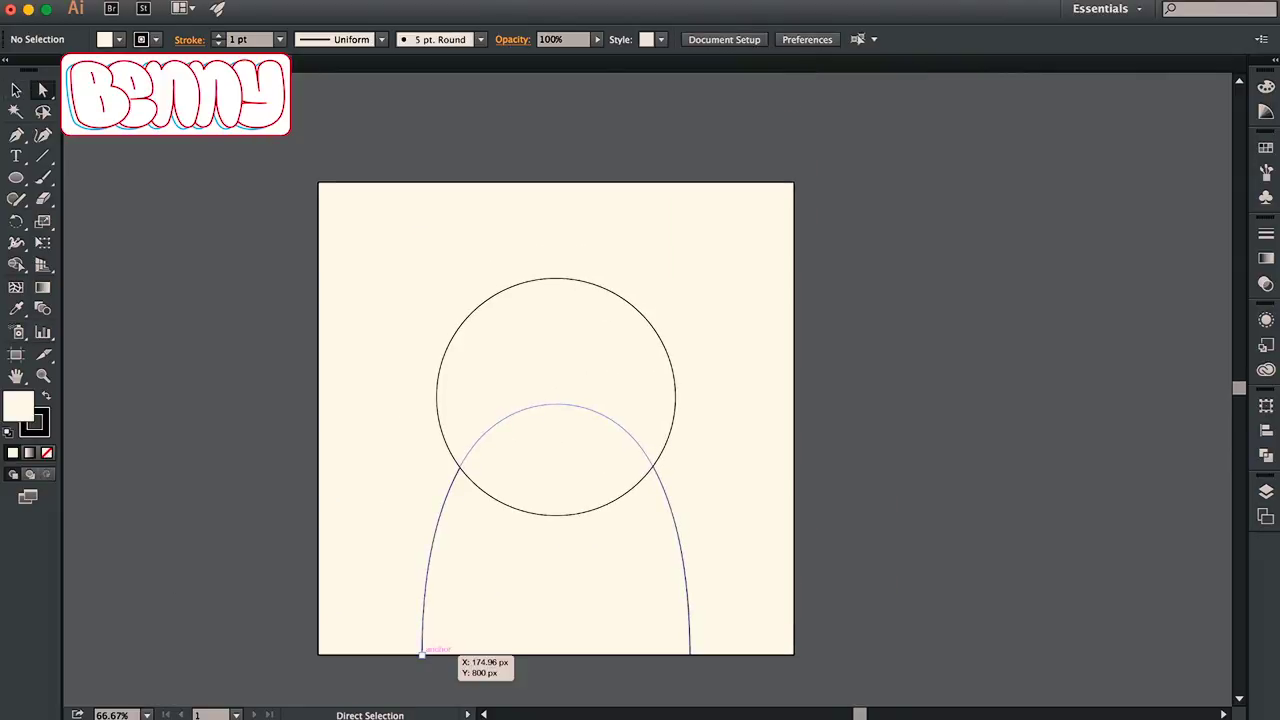
{"action": "key", "text": "super+shift+a"}
Draw the two curved edges of a raised left arm with the Pen tool, leave its outer end open, and tuck it behind the head and body
{"action": "key", "text": "super+plus"}
{"action": "key", "text": "super+plus"}
{"action": "left_click", "coordinate": [372, 378]}
{"action": "left_click_drag", "start_coordinate": [532, 488], "coordinate": [575, 505]}
{"action": "key", "text": "a"}
{"action": "key", "text": "super+shift+a"}
{"action": "left_click", "coordinate": [588, 340]}
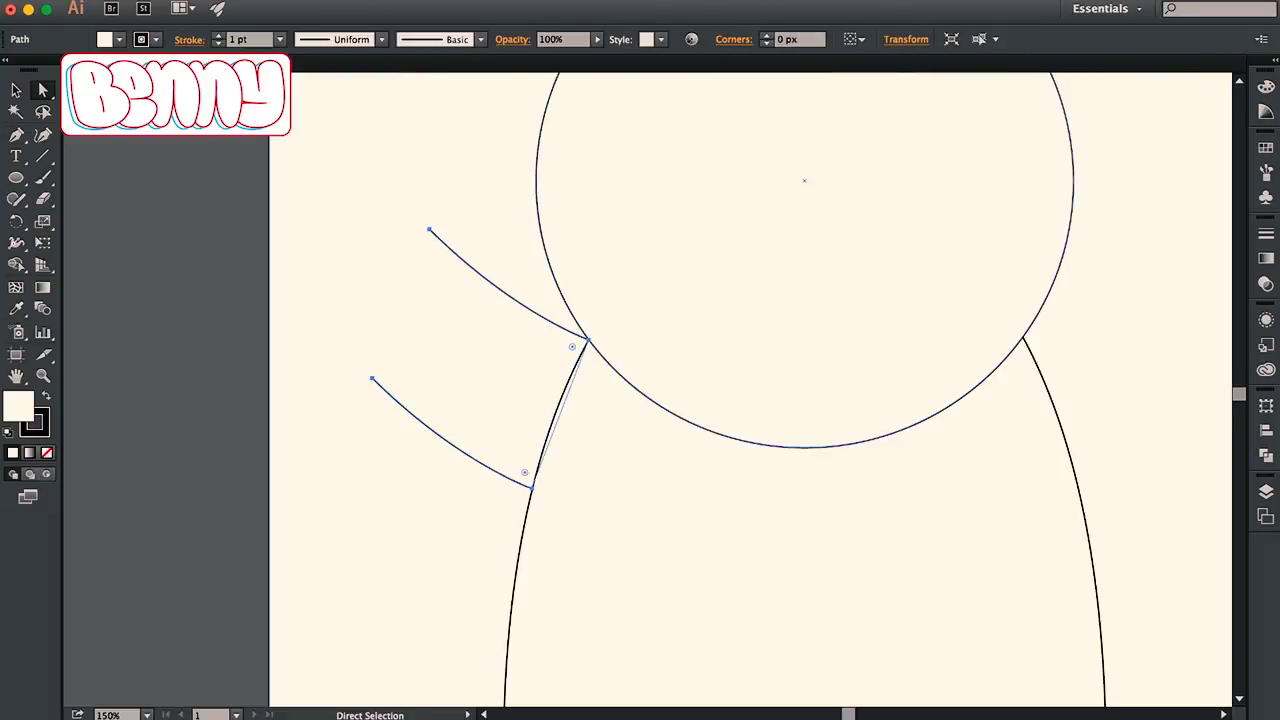
{"action": "key", "text": "super+shift+a"}
{"action": "key", "text": "v"}
{"action": "key", "text": "super+0"}
{"action": "left_click_drag", "start_coordinate": [715, 430], "coordinate": [715, 440]}
Draw a long, narrow right arm with the Pen tool, hanging from where head and body meet and ending in a rounded tip
{"action": "key", "text": "super+plus"}
{"action": "key", "text": "p"}
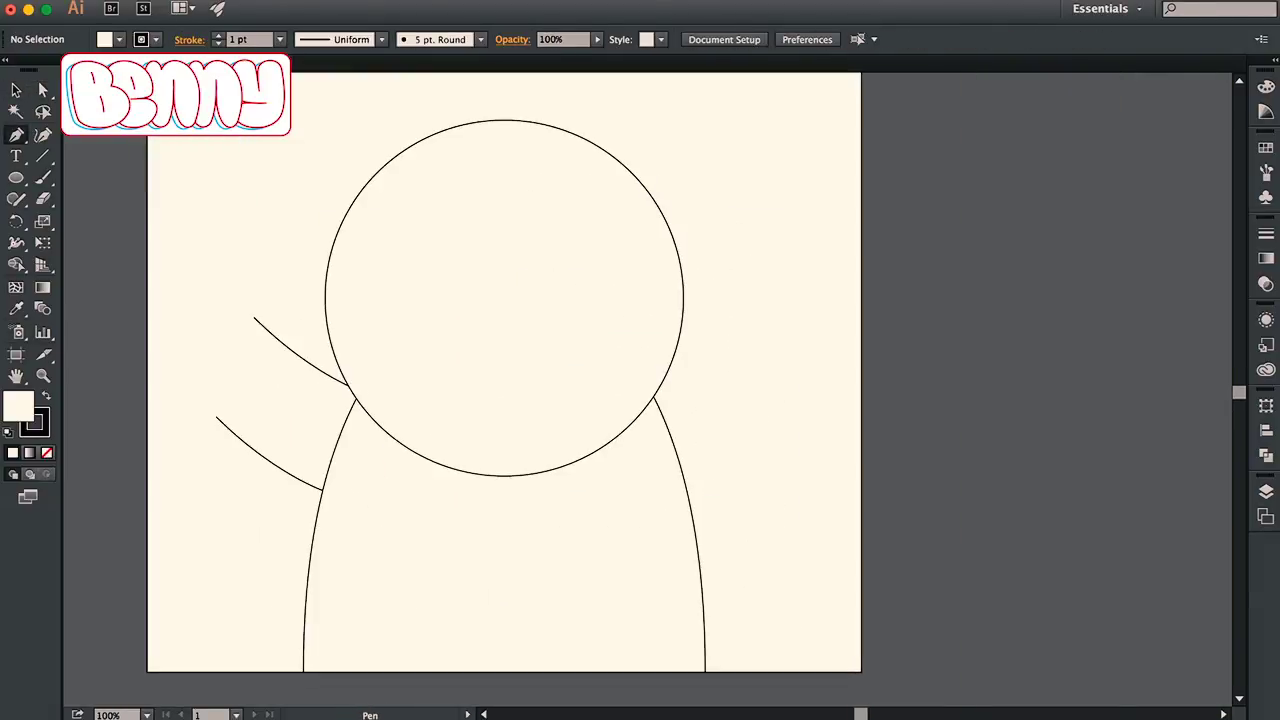
{"action": "left_click_drag", "start_coordinate": [740, 617], "coordinate": [737, 565]}
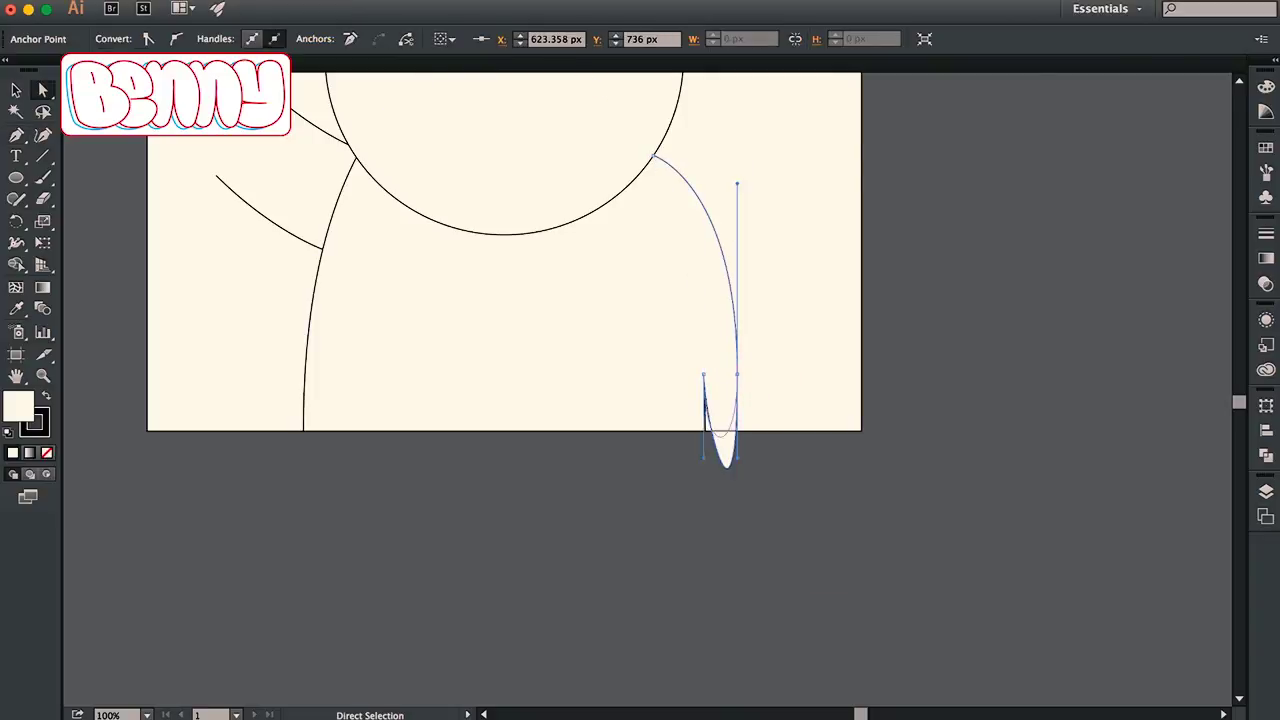
{"action": "key", "text": "super+shift+a"}
{"action": "key", "text": "super+0"}
{"action": "key", "text": "super+plus"}
{"action": "key", "text": "super+plus"}
{"action": "key", "text": "p"}
{"action": "key", "text": "super+shift+a"}
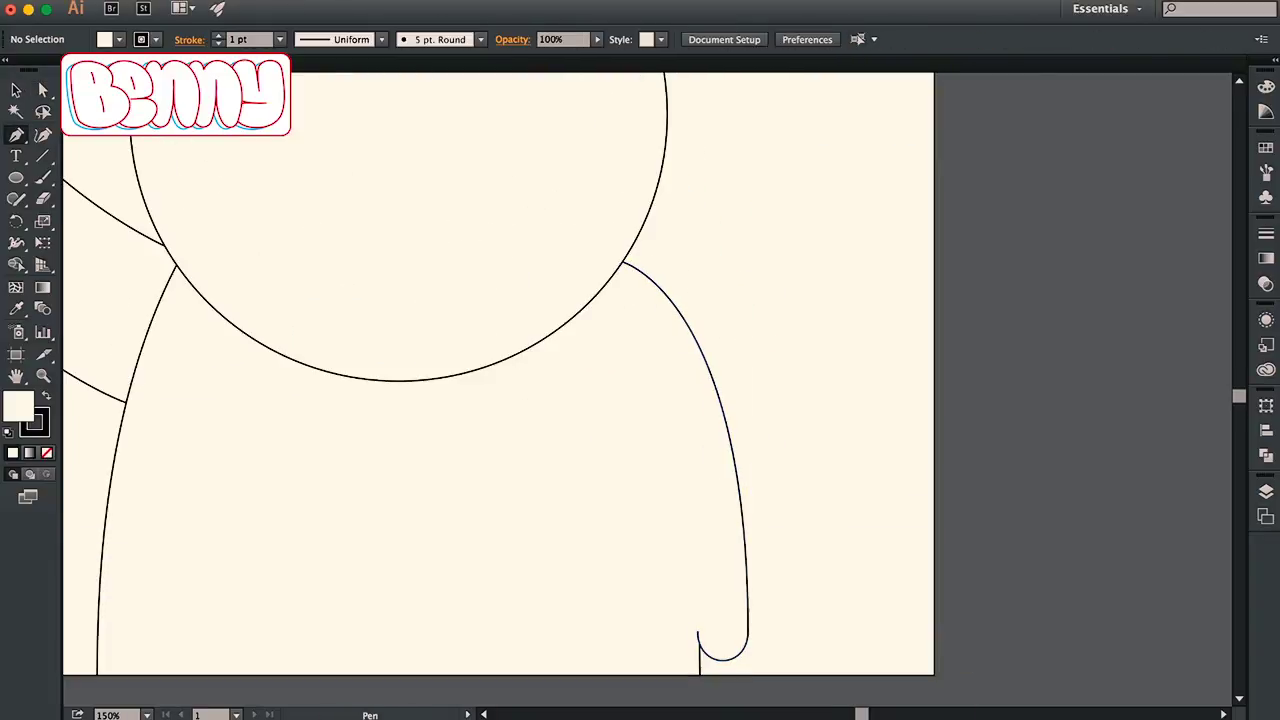
{"action": "left_click", "coordinate": [623, 263]}
Reshape the right arm's lower end so its inner corner tucks behind the body's side
{"action": "key", "text": "v"}
{"action": "key", "text": "super+0"}
{"action": "key", "text": "super+1"}
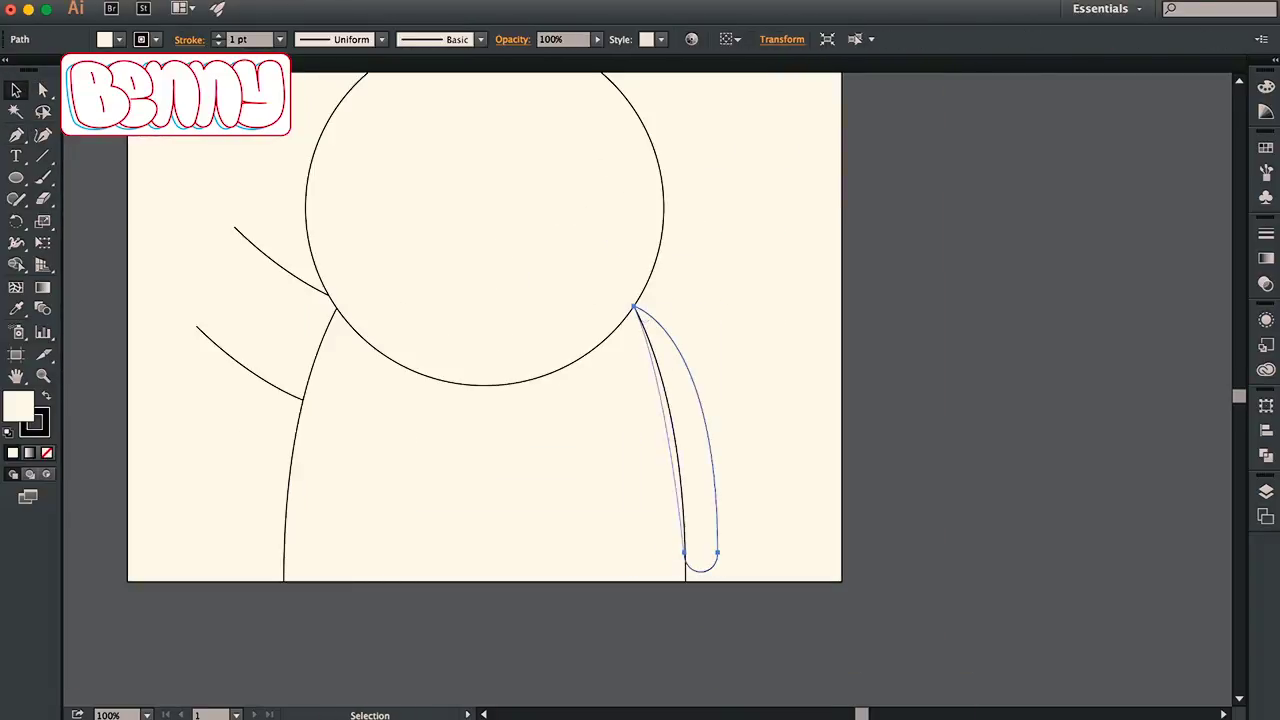
{"action": "key", "text": "super+shift+a"}
{"action": "key", "text": "a"}
{"action": "scroll", "coordinate": [640, 360], "scroll_direction": "left", "scroll_amount": 5}
{"action": "scroll", "coordinate": [640, 360], "scroll_direction": "right", "scroll_amount": 6}
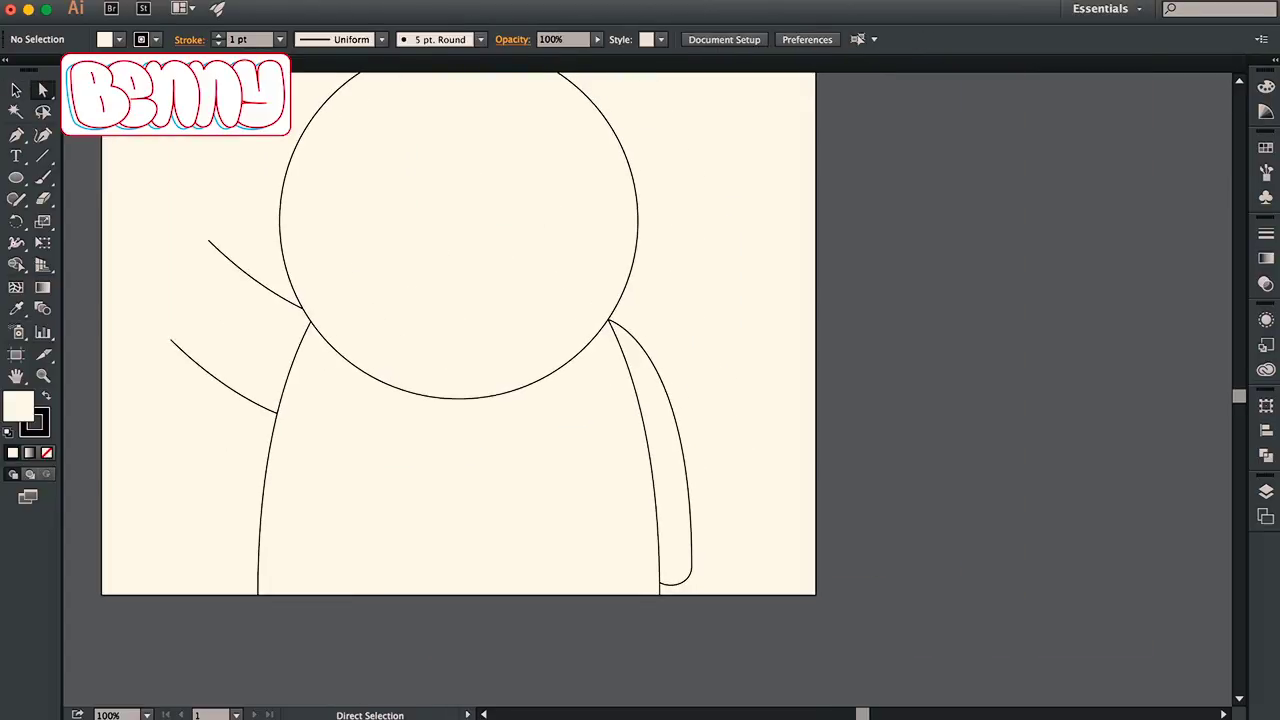
Draw a black oval eye about 117 px tall on the left half of the head and duplicate it for the right eye
{"action": "key", "text": "l"}
{"action": "scroll", "coordinate": [640, 360], "scroll_direction": "left", "scroll_amount": 5}
{"action": "scroll", "coordinate": [640, 360], "scroll_direction": "up", "scroll_amount": 3}
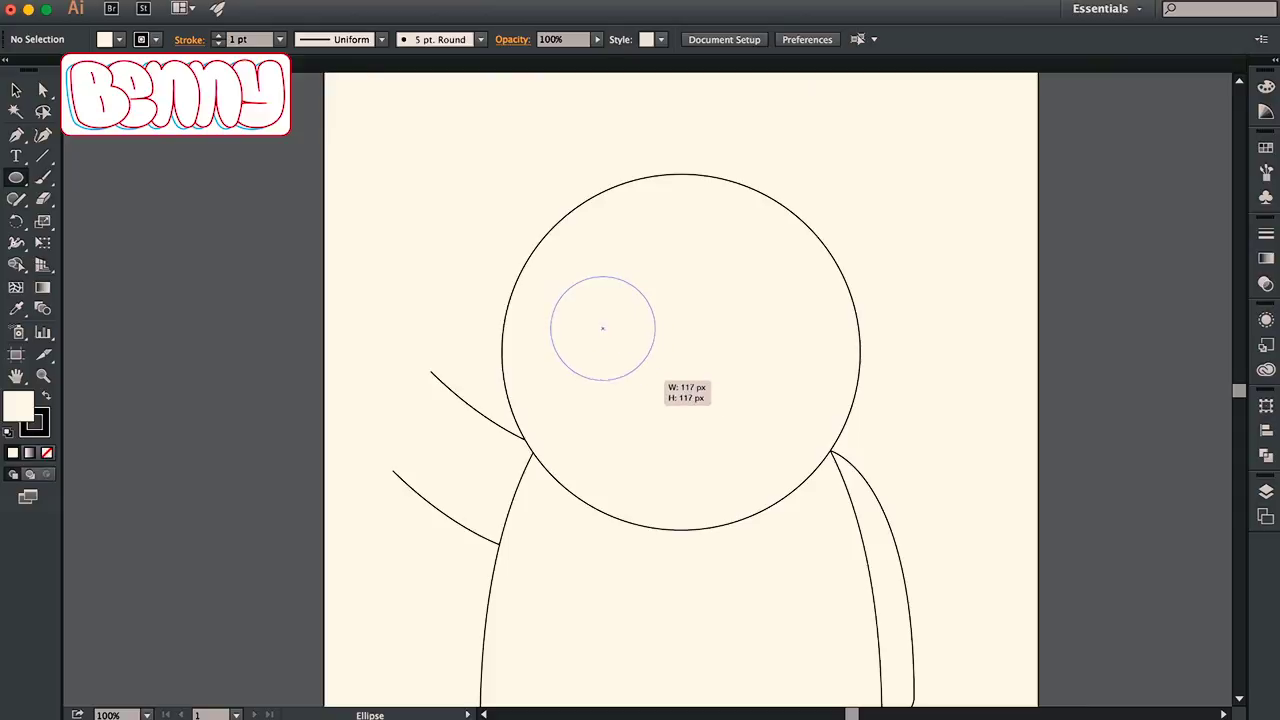
{"action": "scroll", "coordinate": [596, 374], "scroll_direction": "right", "scroll_amount": 4}
{"action": "left_click_drag", "start_coordinate": [655, 380], "coordinate": [560, 391]}
{"action": "key", "text": "v"}
{"action": "mouse_move", "coordinate": [515, 338]}
{"action": "left_mouse_down"}
{"action": "mouse_move", "coordinate": [650, 345]}
{"action": "mouse_move", "coordinate": [541, 322]}
{"action": "left_mouse_up"}
{"action": "scroll", "coordinate": [541, 322], "scroll_direction": "right", "scroll_amount": 3}
{"action": "key", "text": "super+equal"}
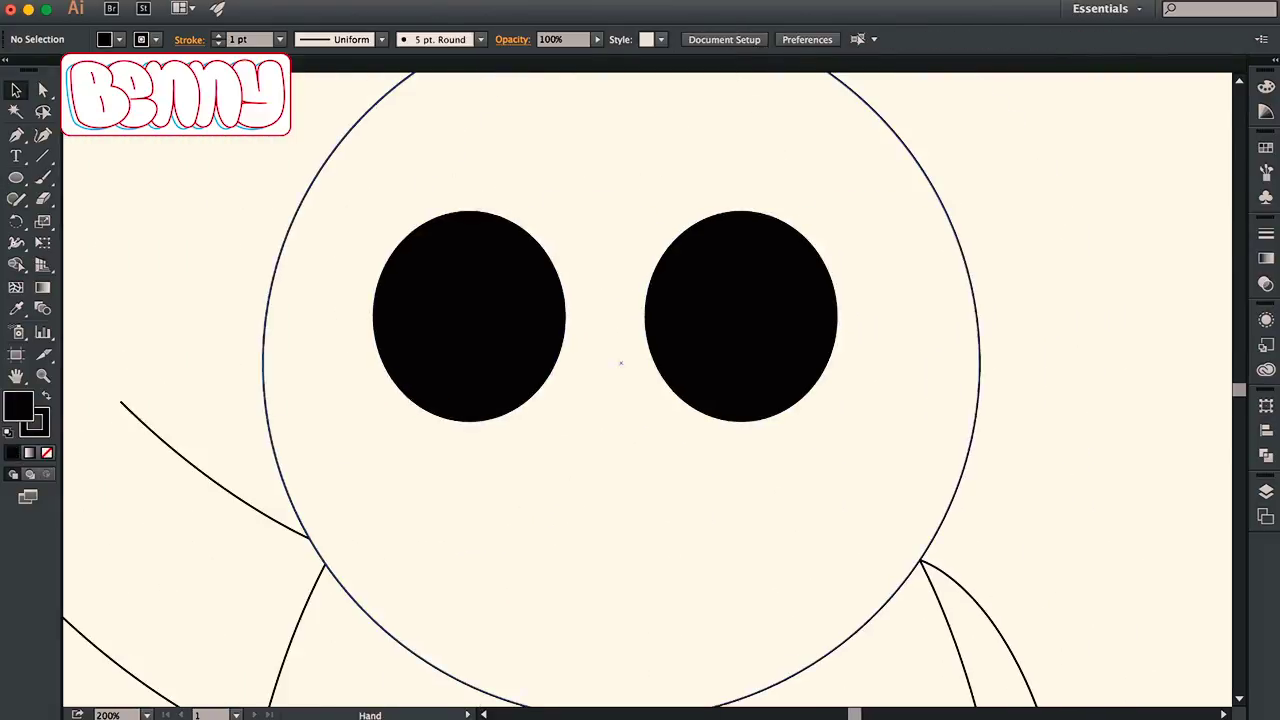
Draw a cream circular highlight about 14 px wide in the left eye, copy it to the right eye, and shift the highlights toward the upper right
{"action": "key", "text": "l"}
{"action": "left_click_drag", "start_coordinate": [394, 252], "coordinate": [420, 279]}
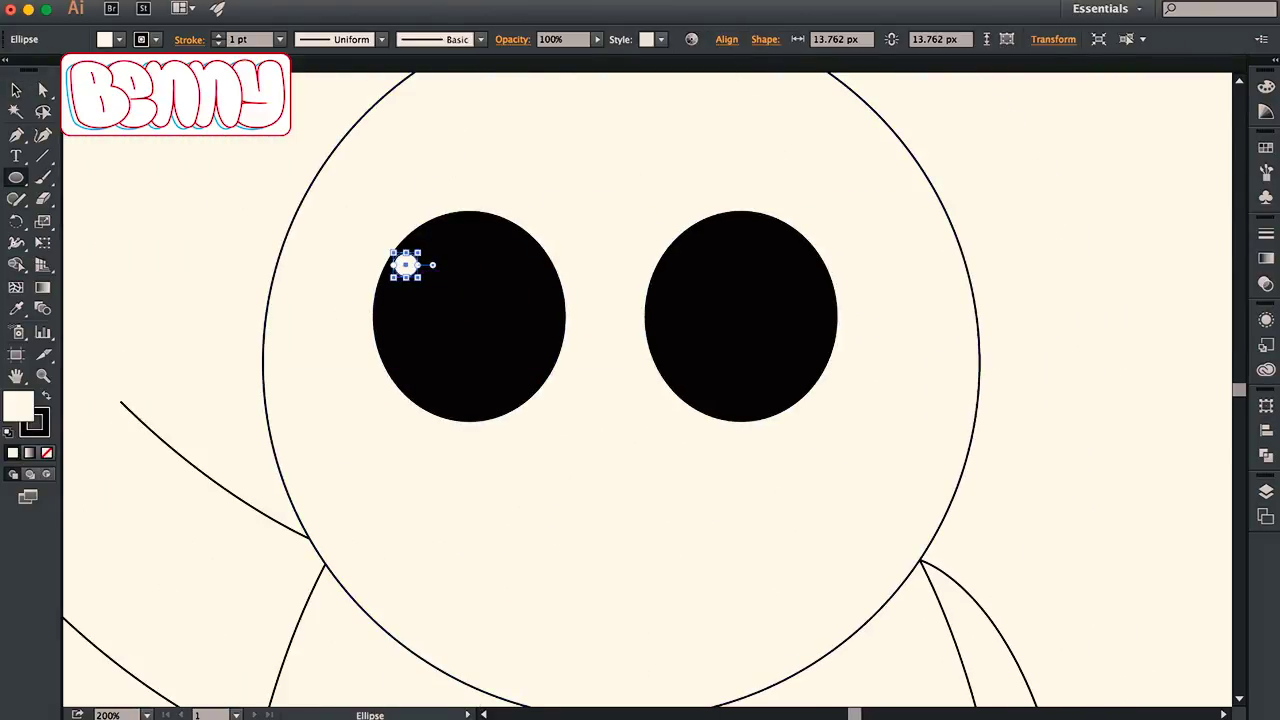
{"action": "left_click_drag", "start_coordinate": [244, 215], "coordinate": [680, 271]}
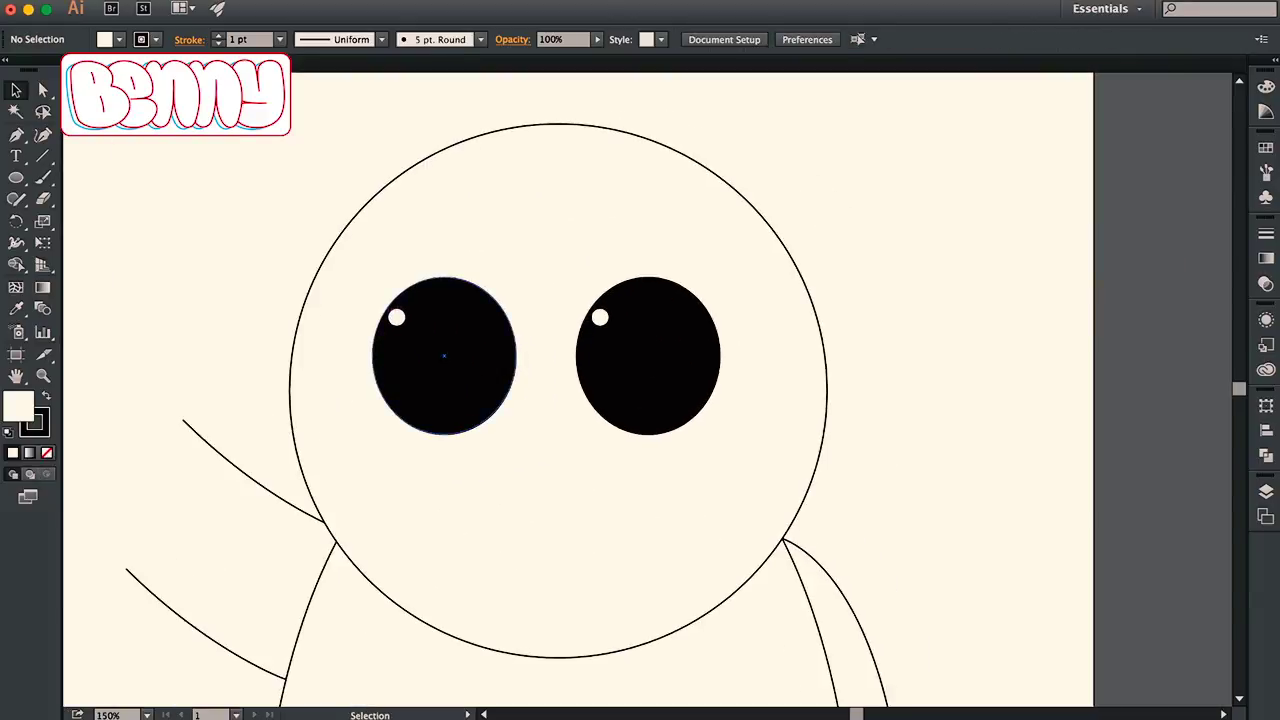
{"action": "left_click_drag", "start_coordinate": [397, 317], "coordinate": [599, 317]}
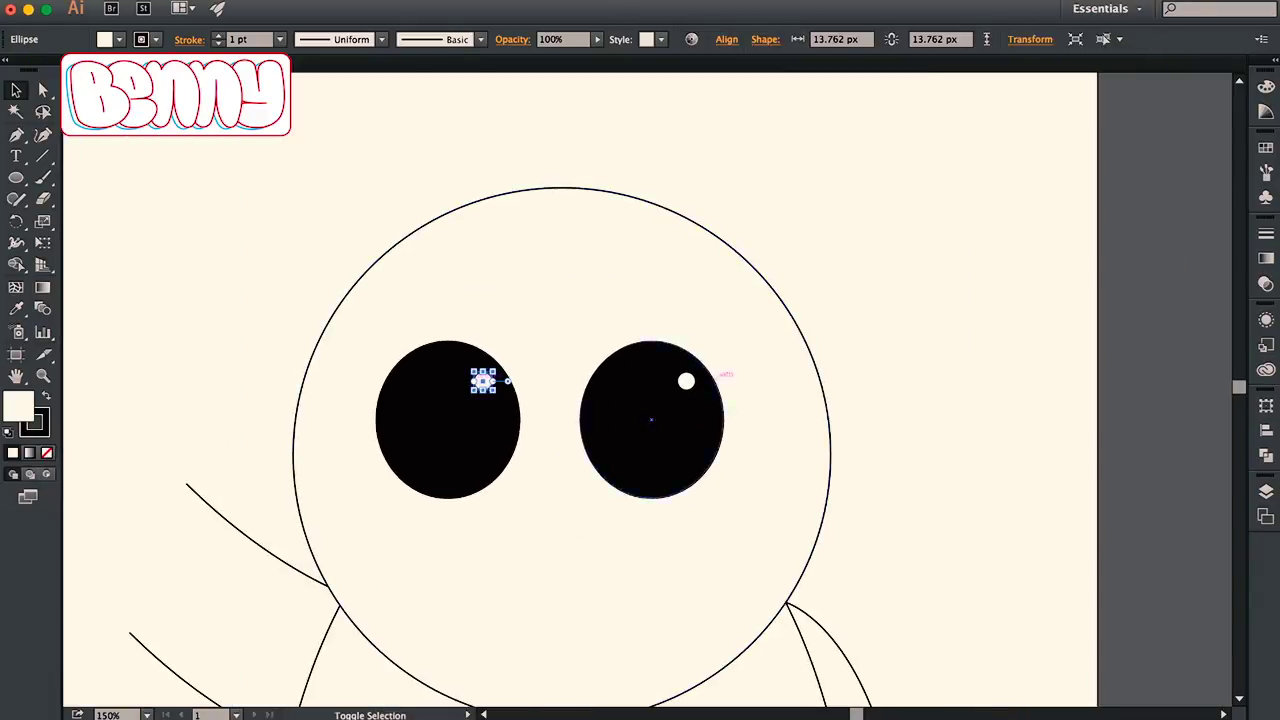
{"action": "left_click_drag", "start_coordinate": [686, 377], "coordinate": [711, 380]}
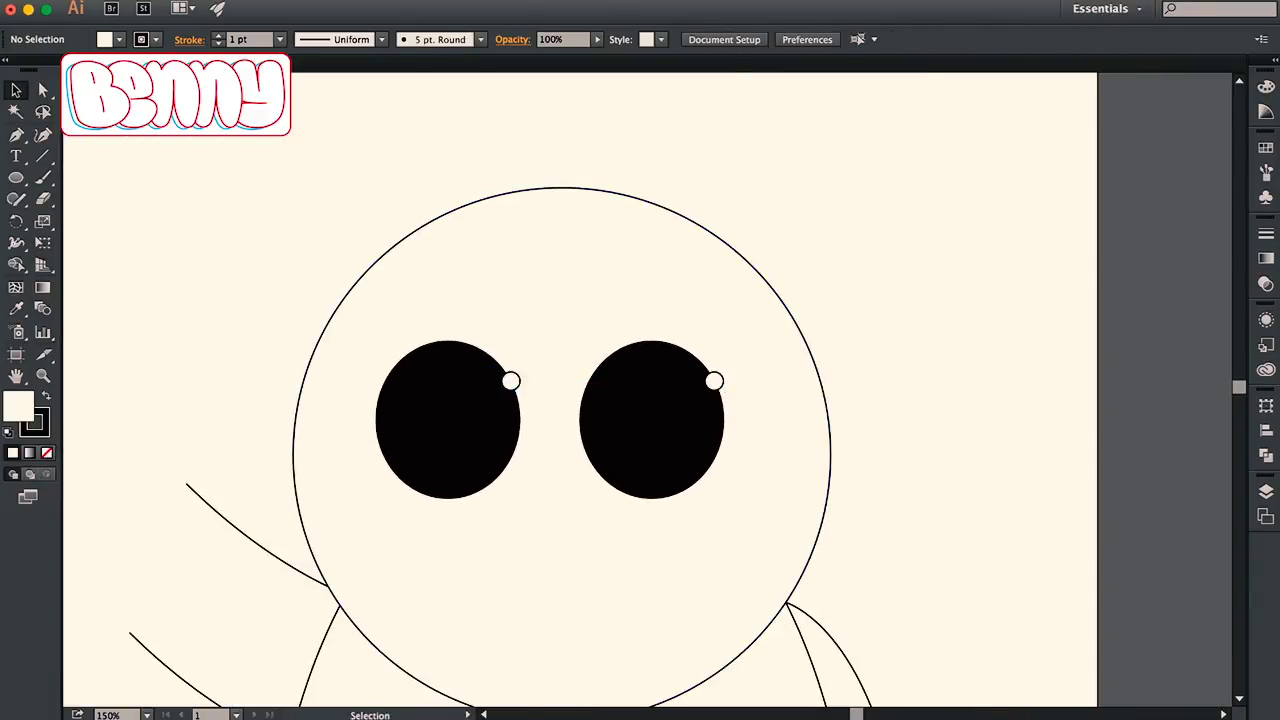
{"action": "key", "text": "super+equal"}
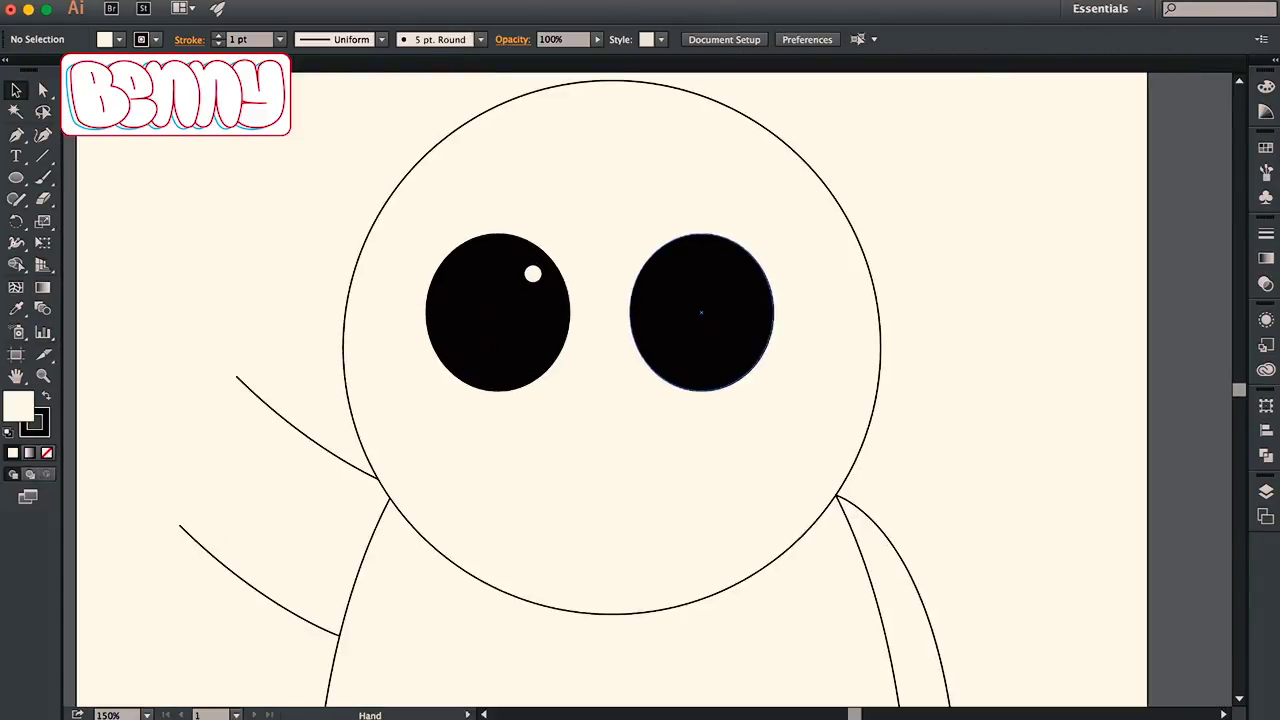
Enlarge the left eye's strokeless highlight to about 17 px and duplicate it at the same height in the right eye
{"action": "key", "text": "p"}
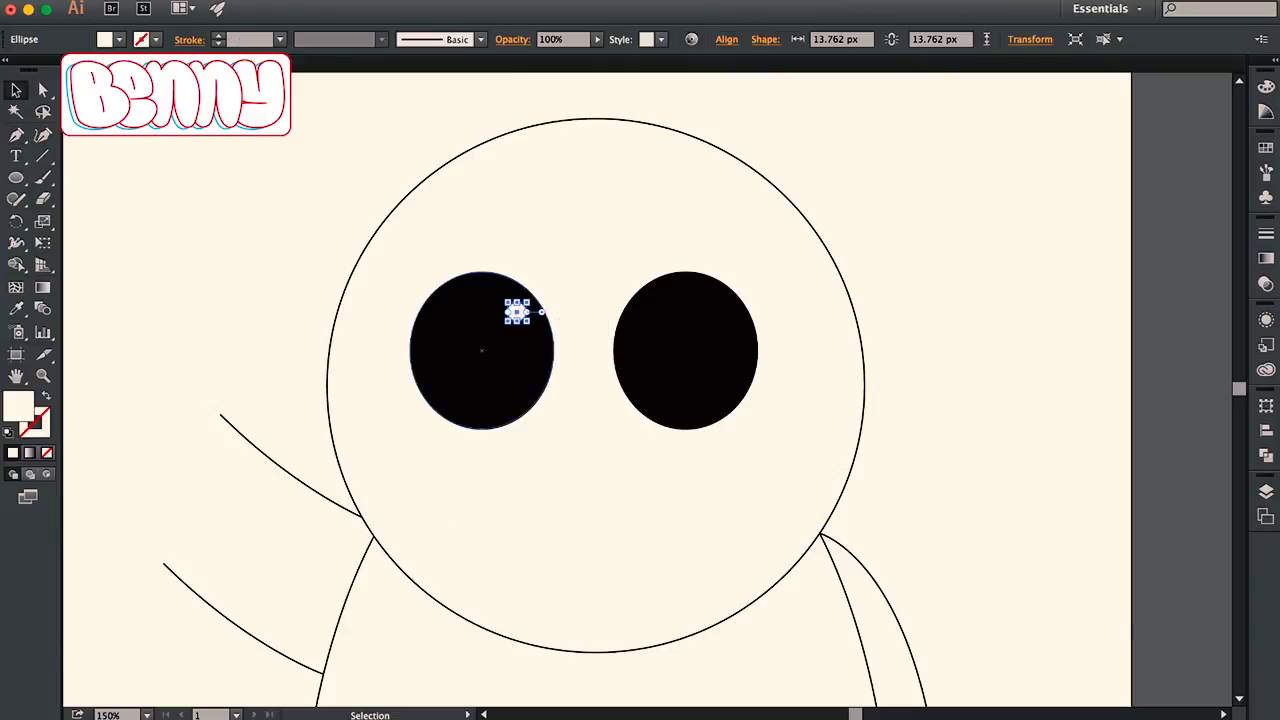
{"action": "left_click_drag", "start_coordinate": [517, 312], "coordinate": [510, 318]}
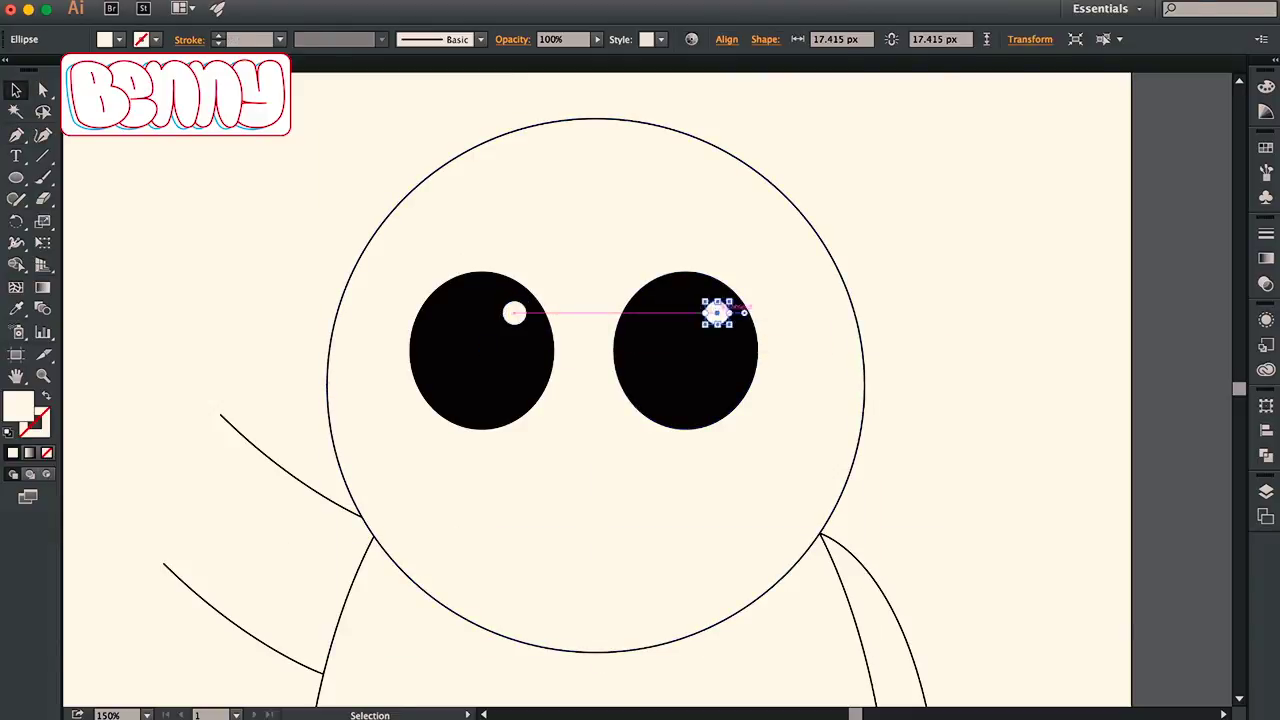
{"action": "key", "text": "super+equal"}
{"action": "key", "text": "super+equal"}
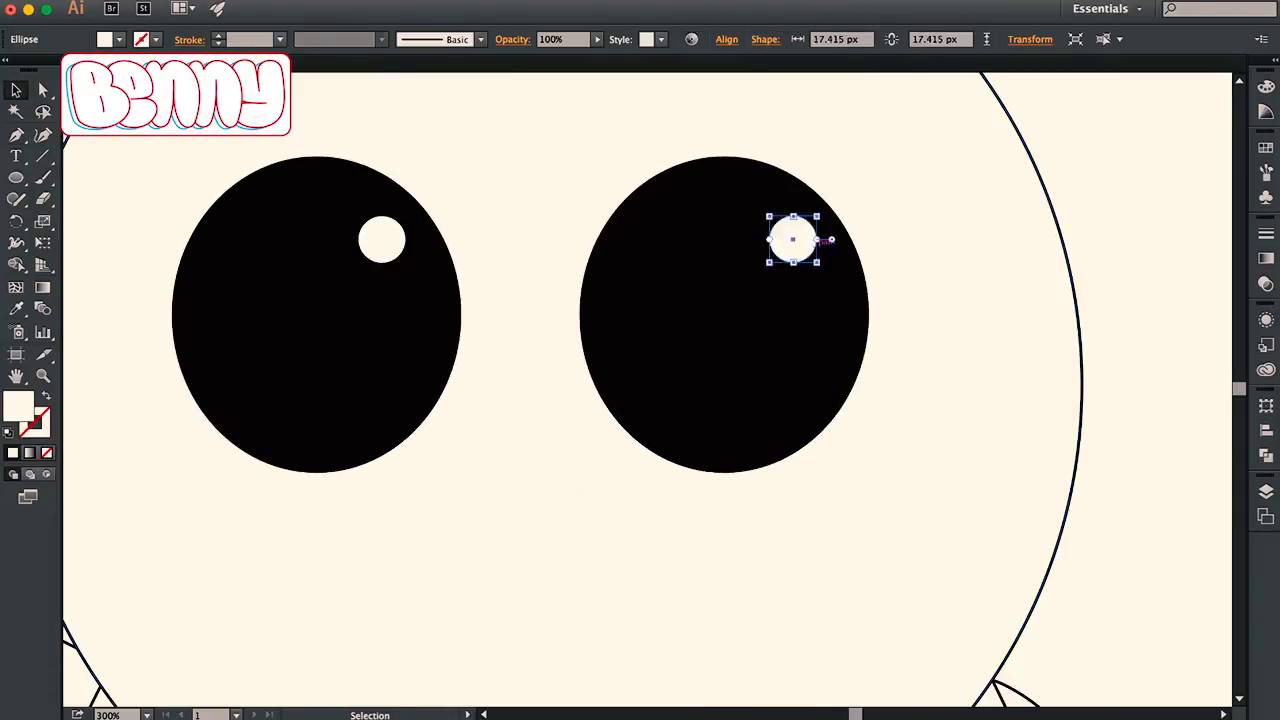
{"action": "key", "text": "shift+super+a"}
{"action": "scroll", "coordinate": [640, 390], "scroll_direction": "right", "scroll_amount": 3}
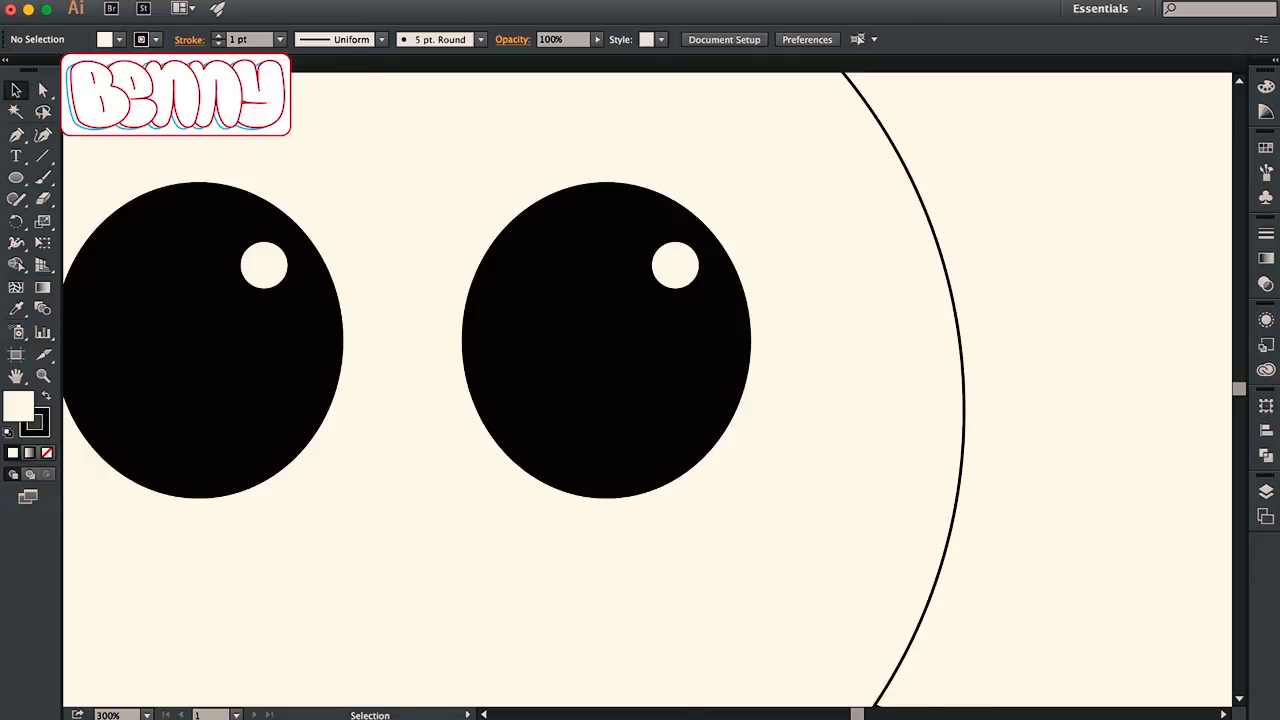
Space the two eyes with their highlights slightly wider apart and centre them on the head
{"action": "key", "text": "super+1"}
{"action": "left_click", "coordinate": [565, 183]}
{"action": "key", "text": "shift+super+a"}
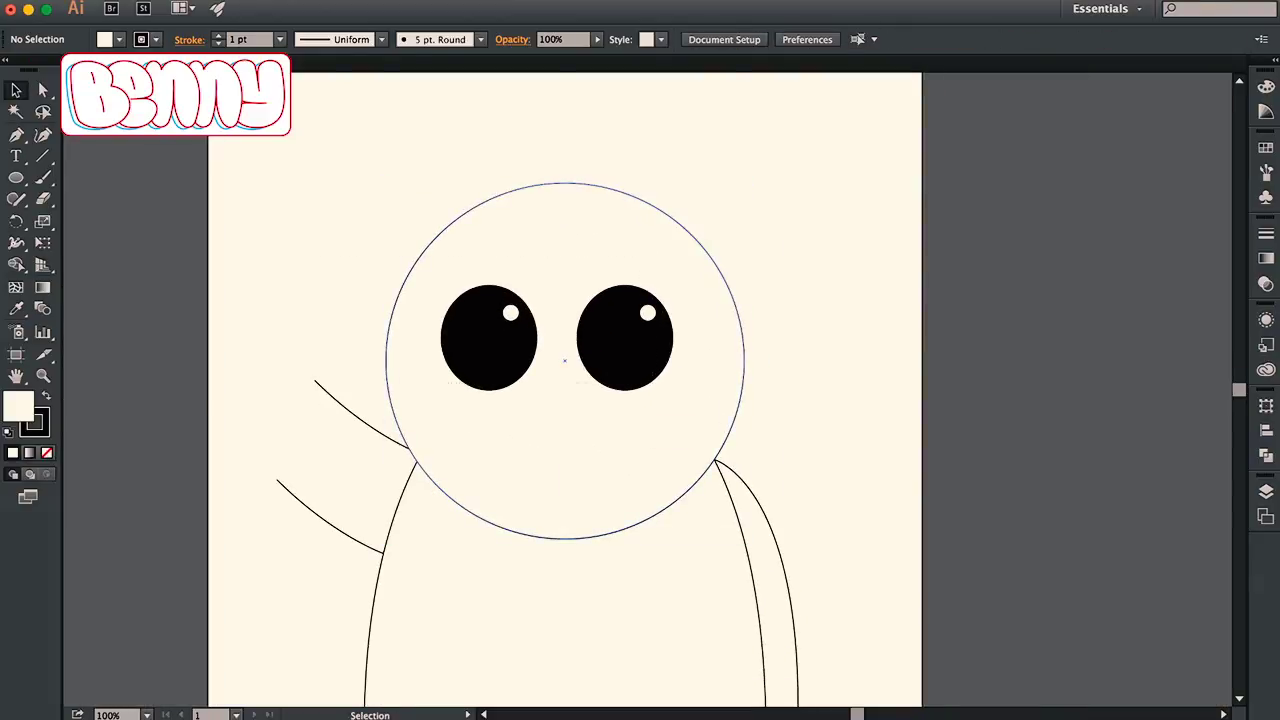
{"action": "mouse_move", "coordinate": [648, 330]}
{"action": "left_mouse_down"}
{"action": "mouse_move", "coordinate": [660, 330]}
{"action": "mouse_move", "coordinate": [640, 340]}
{"action": "left_mouse_up"}
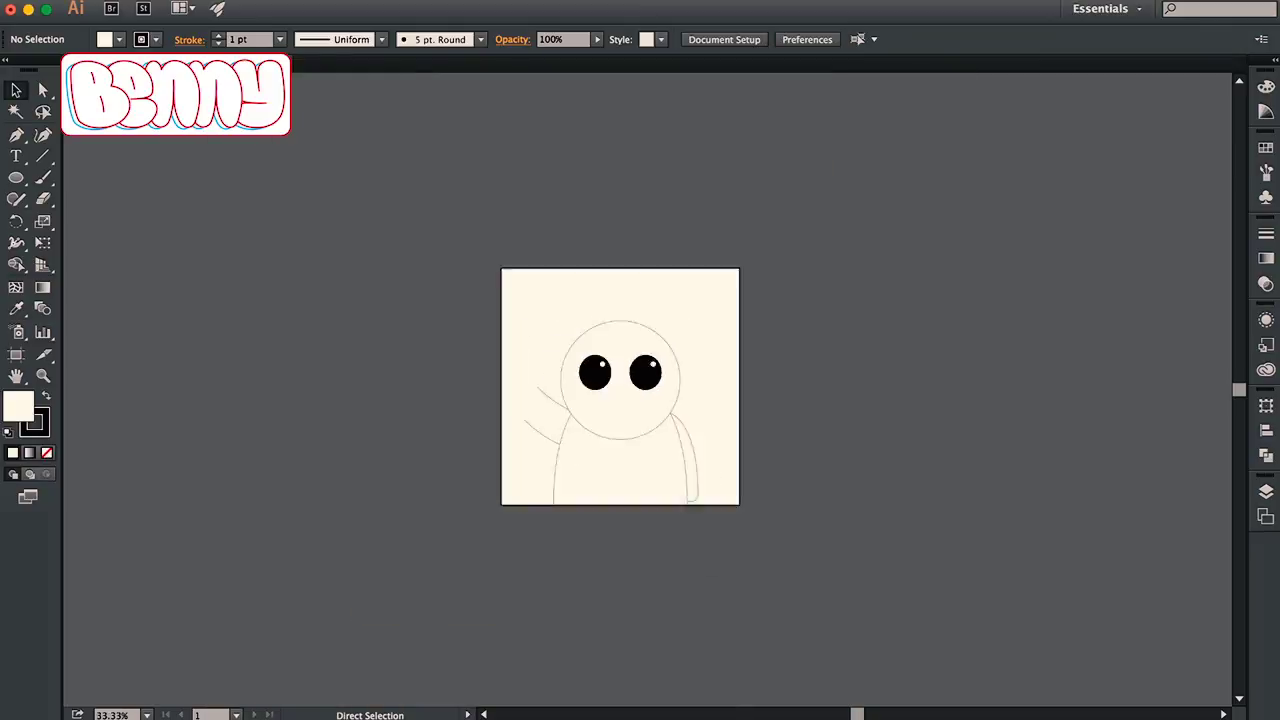
Draw a closed, rounded ear on the head's upper right edge with the Pen tool
{"action": "key", "text": "super+1"}
{"action": "key", "text": "super+equal"}
{"action": "key", "text": "p"}
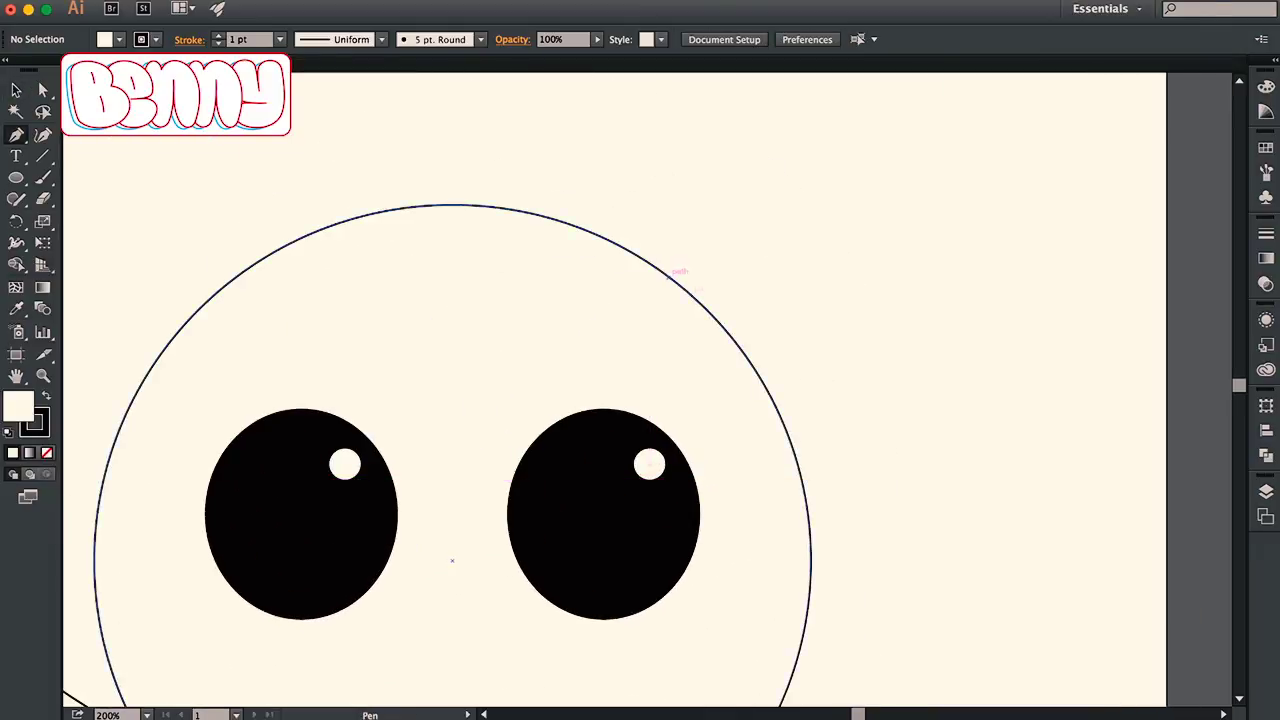
{"action": "left_click", "coordinate": [668, 278]}
{"action": "mouse_move", "coordinate": [780, 418]}
{"action": "left_mouse_down"}
{"action": "mouse_move", "coordinate": [818, 483]}
{"action": "mouse_move", "coordinate": [828, 463]}
{"action": "left_mouse_up"}
{"action": "left_click_drag", "start_coordinate": [668, 278], "coordinate": [784, 188]}
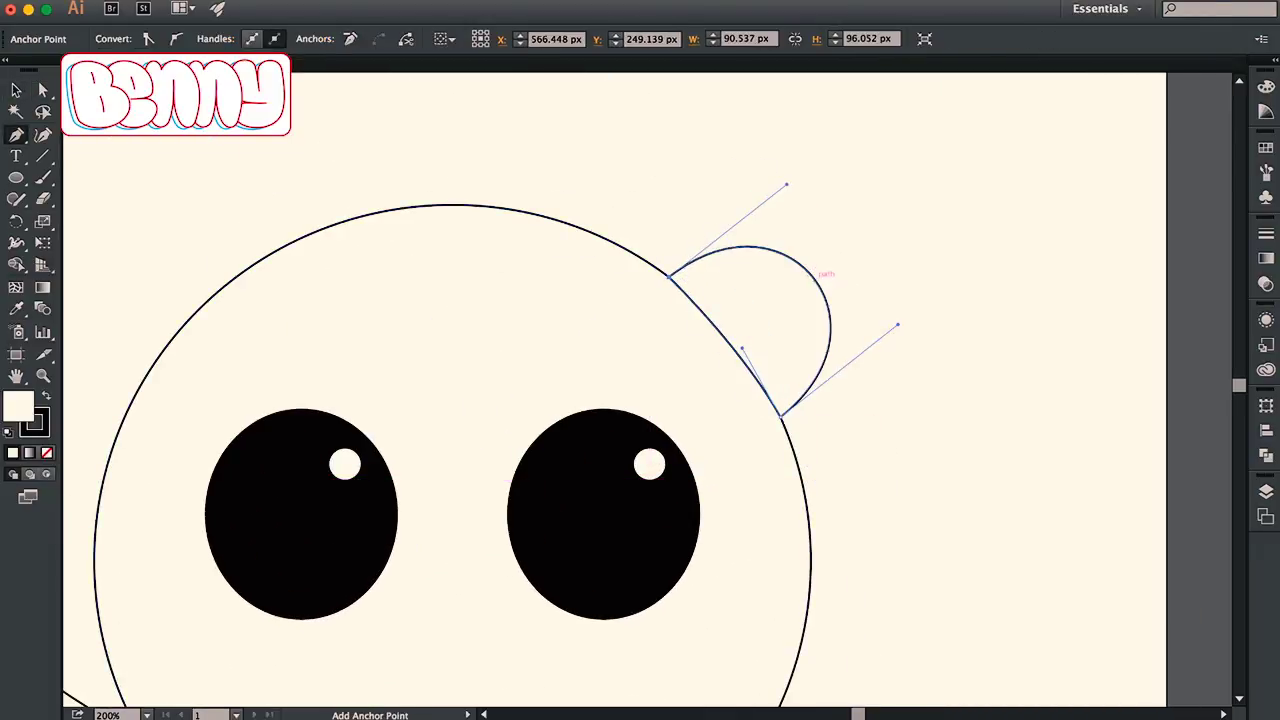
Fill the ear with black
{"action": "key", "text": "super+0"}
{"action": "key", "text": "super+1"}
{"action": "key", "text": "super+shift+a"}
{"action": "key", "text": "super+0"}
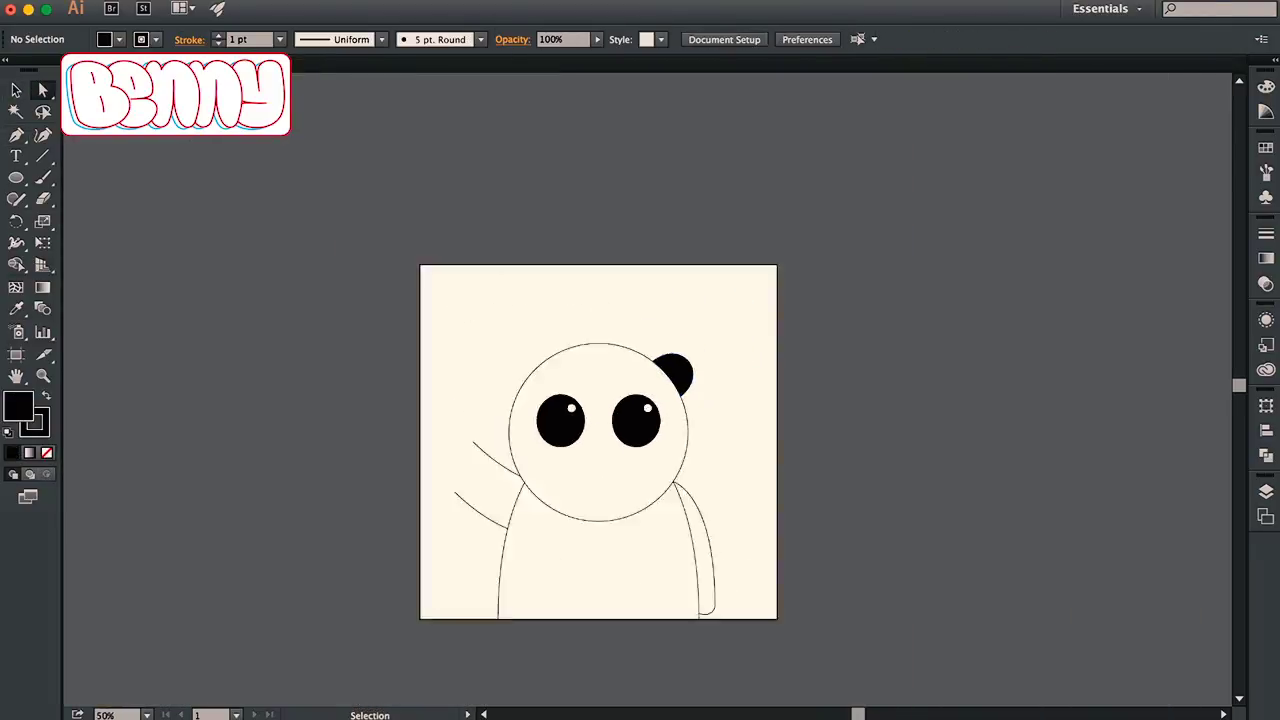
{"action": "key", "text": "super+equal"}
{"action": "key", "text": "super+equal"}
{"action": "key", "text": "super+equal"}
{"action": "key", "text": "b"}
{"action": "key", "text": "super+shift+a"}
{"action": "scroll", "coordinate": [550, 390], "scroll_direction": "down", "scroll_amount": 3}
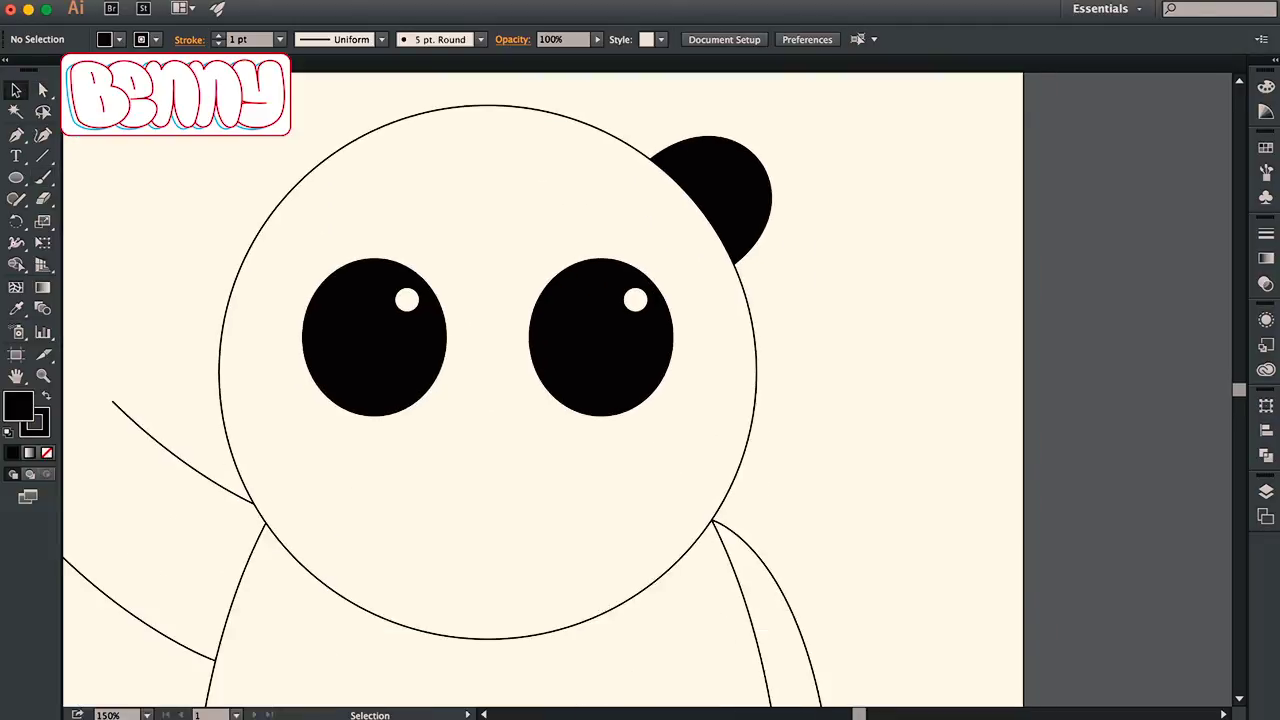
Close the raised left arm with a rounded hand curve joining its two open ends, and smooth the outline
{"action": "key", "text": "super+0"}
{"action": "key", "text": "super+1"}
{"action": "key", "text": "p"}
{"action": "left_click", "coordinate": [303, 318]}
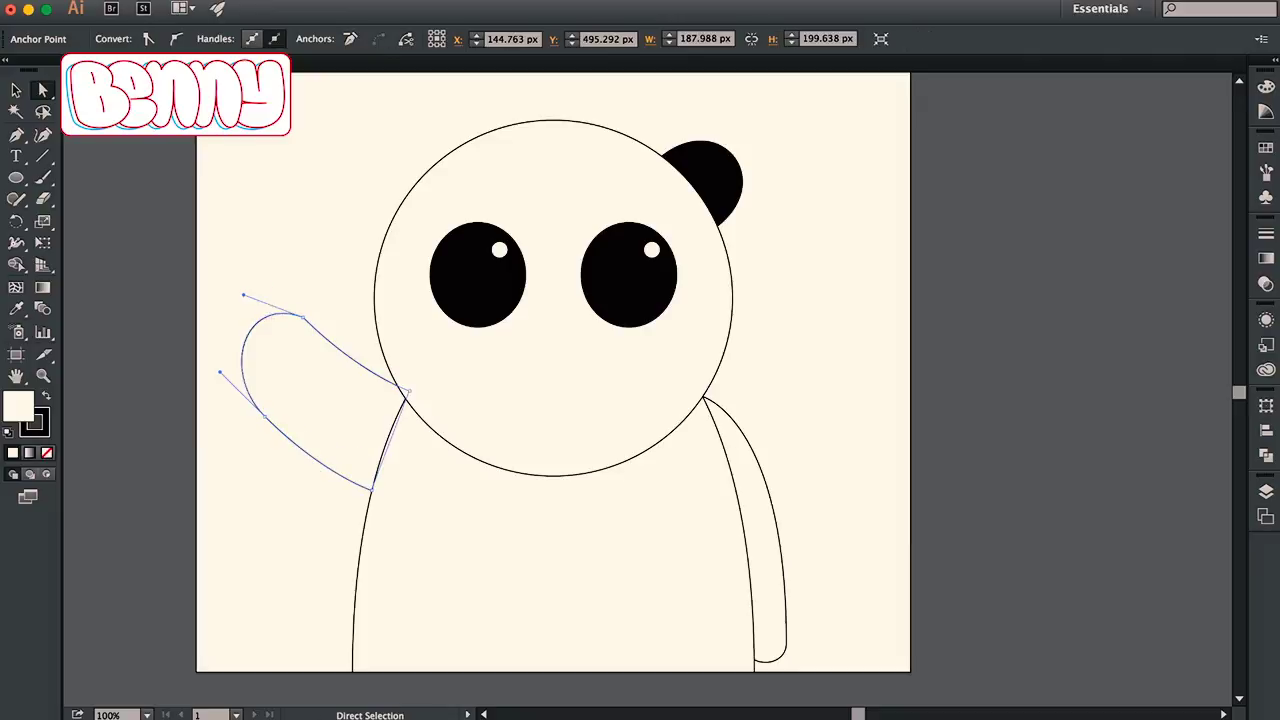
{"action": "key", "text": "super+shift+a"}
{"action": "key", "text": "super+equal"}
{"action": "left_click", "coordinate": [246, 395]}
{"action": "key", "text": "super+shift+a"}
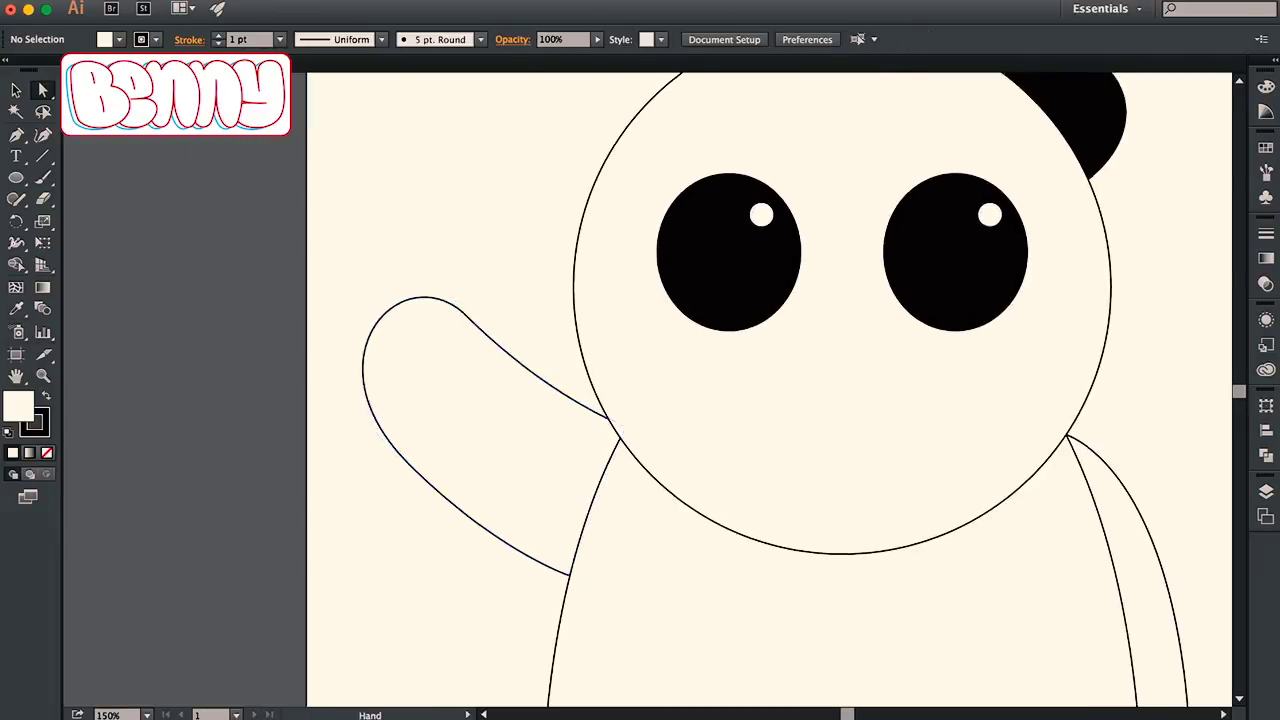
Fill both arms with black
{"action": "key", "text": "super+0"}
{"action": "key", "text": "v"}
{"action": "key", "text": "shift+x"}
{"action": "key", "text": "super+shift+a"}
Select all of the character's shapes and set the outline stroke weight to 3 pt
{"action": "key", "text": "super+a"}
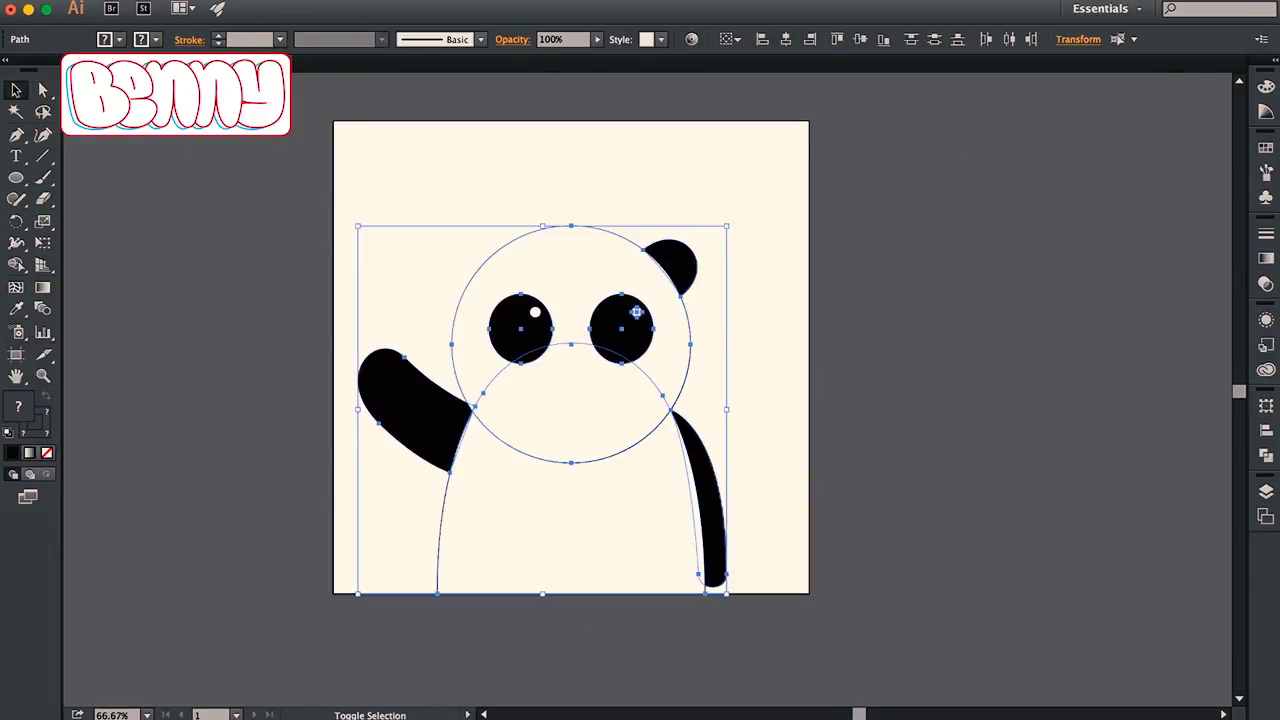
{"action": "key", "text": "super+shift+a"}
{"action": "scroll", "coordinate": [594, 365], "scroll_direction": "left", "scroll_amount": 2}
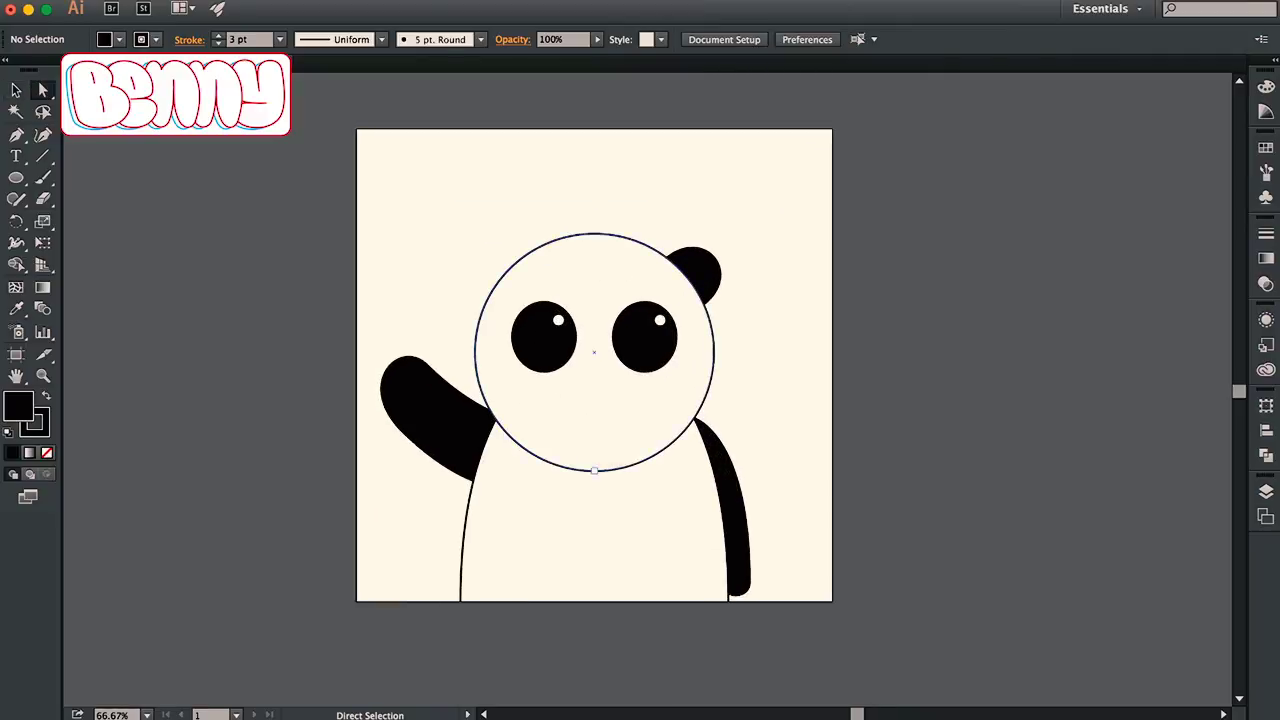
Reshape the head circle into a fuller-cheeked oval by adjusting the curves at its bottom and top anchors
{"action": "left_click", "coordinate": [594, 470]}
{"action": "key", "text": "super+shift+a"}
{"action": "scroll", "coordinate": [594, 365], "scroll_direction": "up", "scroll_amount": 3}
{"action": "left_click", "coordinate": [551, 286]}
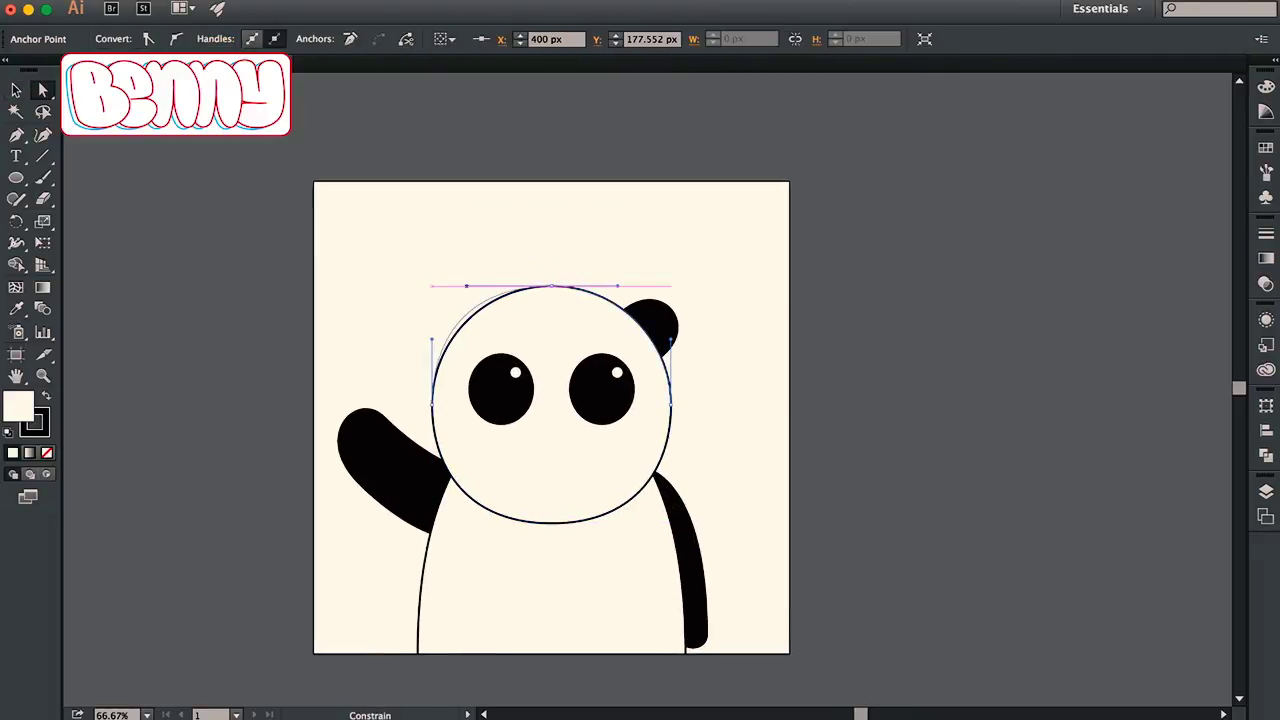
Add a matching mirrored ear on the opposite side of the head, behind it
{"action": "left_click", "coordinate": [652, 325]}
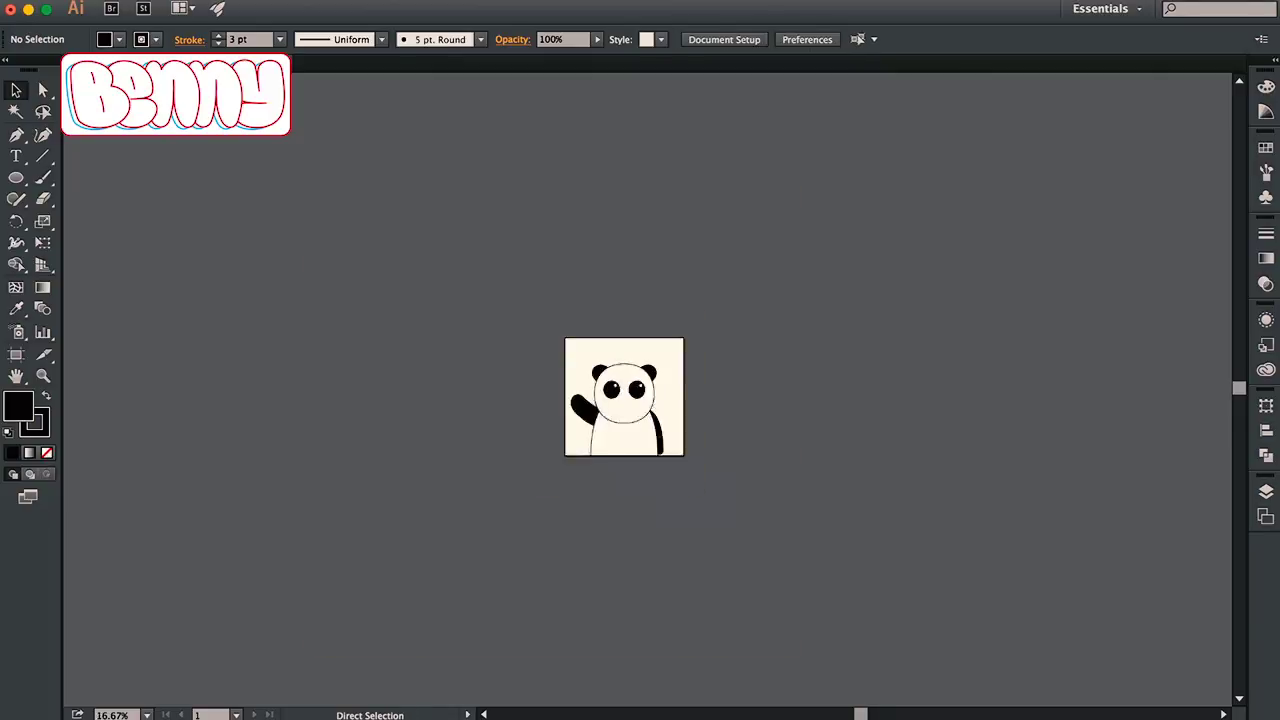
{"action": "key", "text": "super+a"}
{"action": "mouse_move", "coordinate": [566, 502]}
{"action": "left_mouse_down"}
{"action": "mouse_move", "coordinate": [647, 502]}
{"action": "mouse_move", "coordinate": [527, 413]}
{"action": "mouse_move", "coordinate": [566, 502]}
{"action": "left_mouse_up"}
{"action": "key", "text": "super+shift+a"}
{"action": "key", "text": "super+minus"}
{"action": "key", "text": "super+equal"}
{"action": "key", "text": "super+equal"}
{"action": "key", "text": "super+equal"}
{"action": "key", "text": "super+equal"}
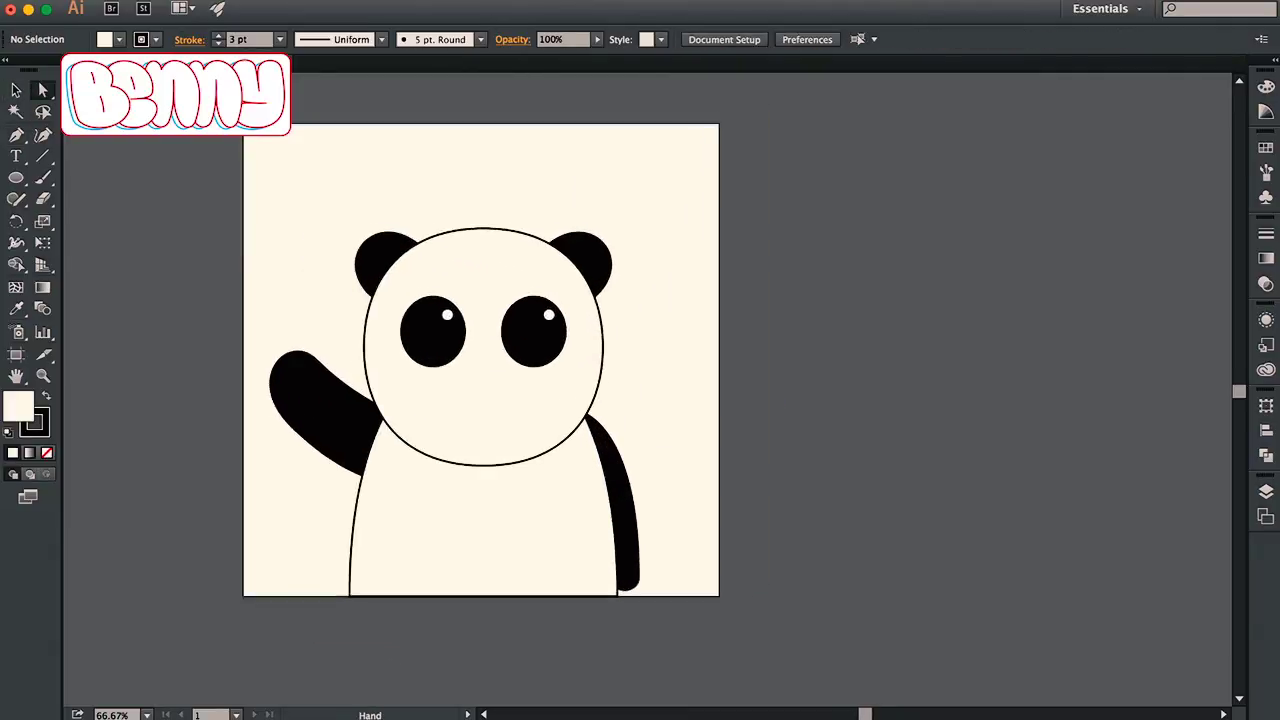
Draw a small rounded nose centred just below the eyes with the Pen tool and fill it with black
{"action": "key", "text": "p"}
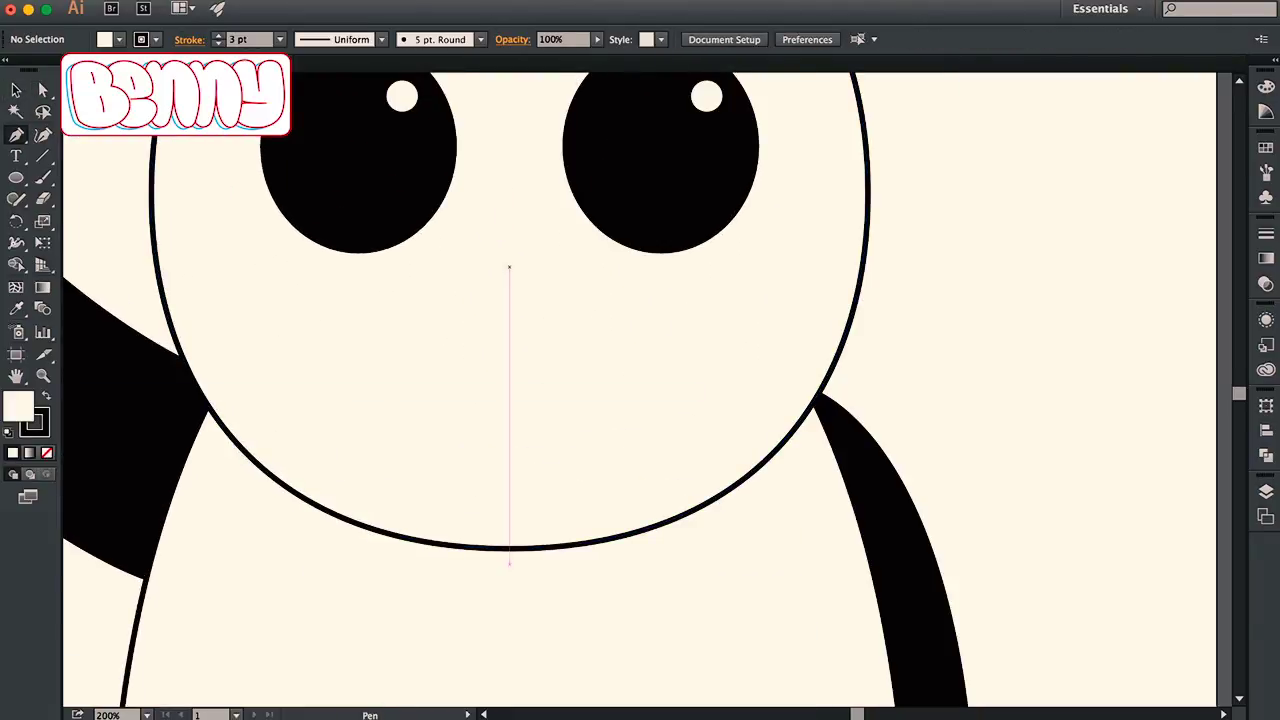
{"action": "left_click_drag", "start_coordinate": [559, 303], "coordinate": [559, 301]}
{"action": "key", "text": "v"}
{"action": "key", "text": "super+shift+a"}
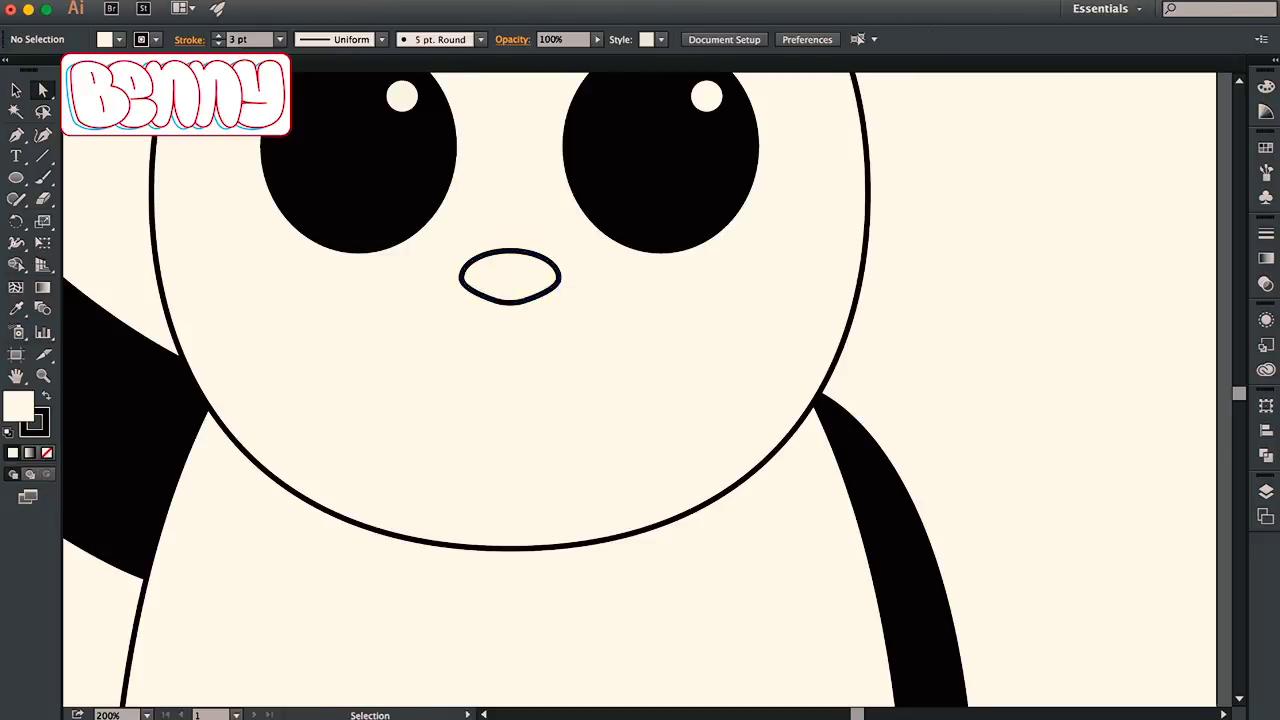
{"action": "key", "text": "super+minus"}
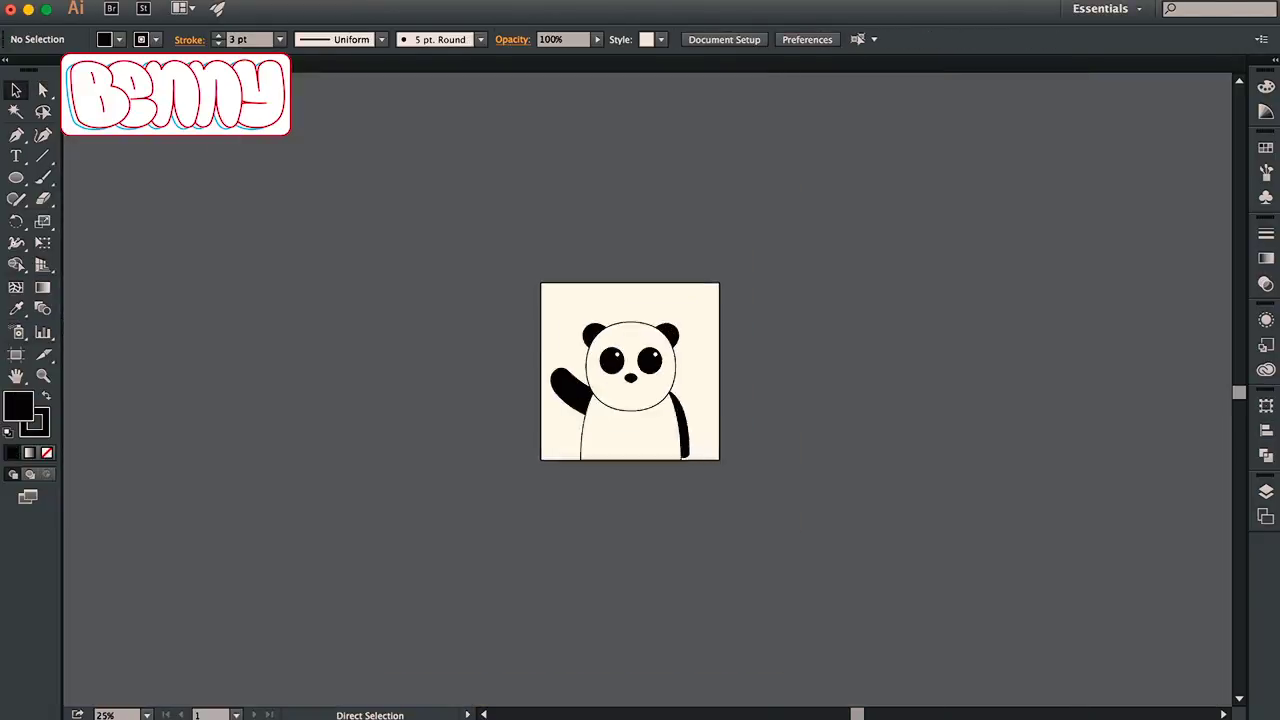
Draw the mouth from two mirrored, tilted curved corner strokes and a shallow arc connecting them below the nose
{"action": "key", "text": "super+equal"}
{"action": "key", "text": "super+equal"}
{"action": "key", "text": "super+equal"}
{"action": "key", "text": "super+equal"}
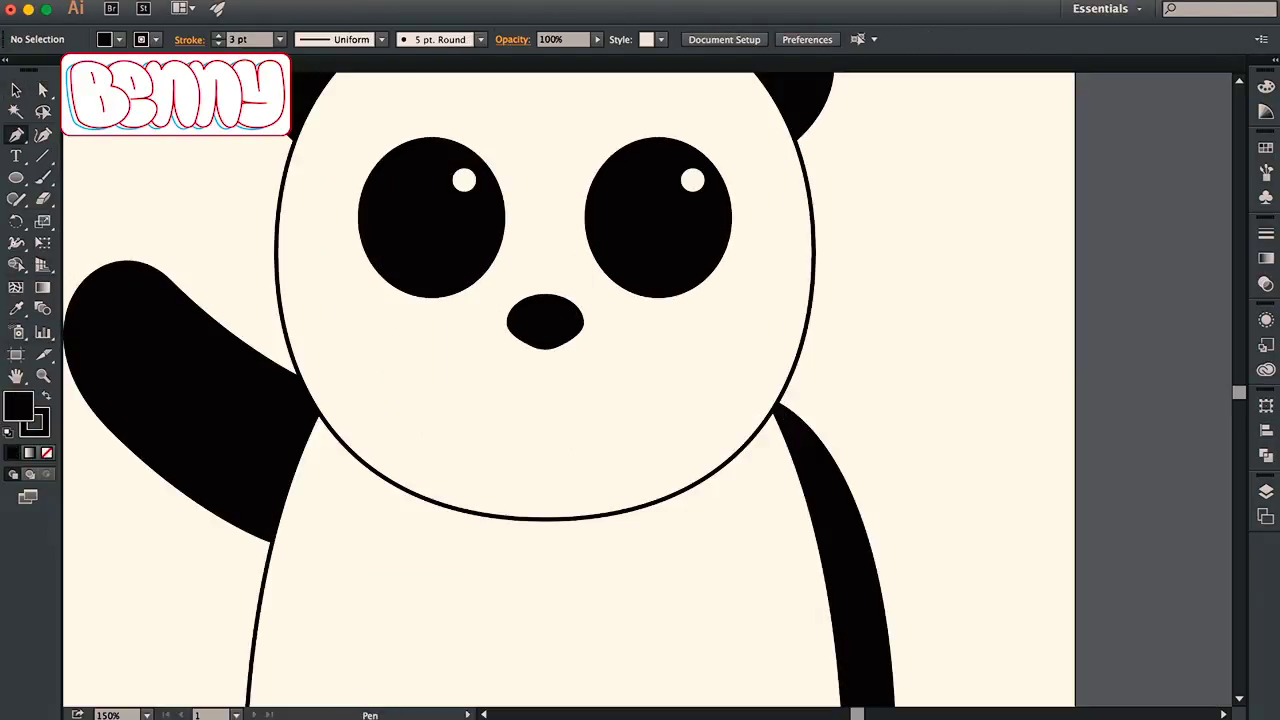
{"action": "key", "text": "v"}
{"action": "left_click_drag", "start_coordinate": [421, 405], "coordinate": [655, 405]}
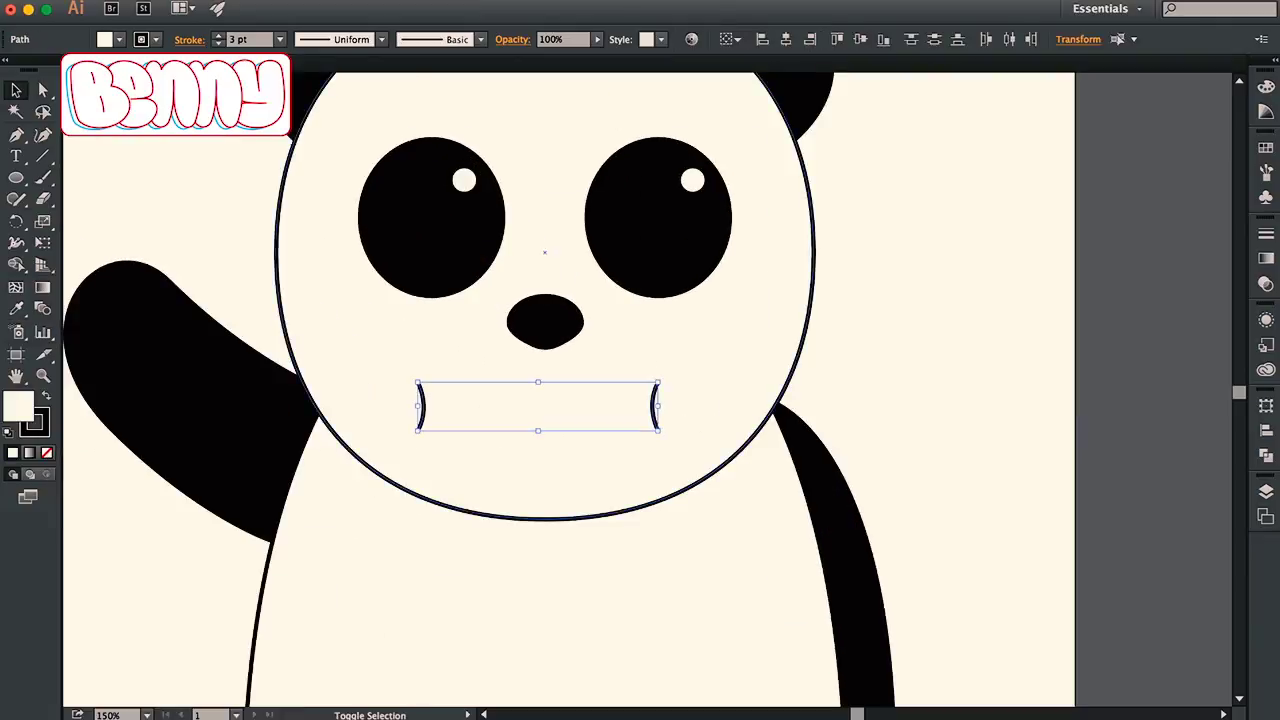
{"action": "left_click", "coordinate": [420, 405], "text": "shift"}
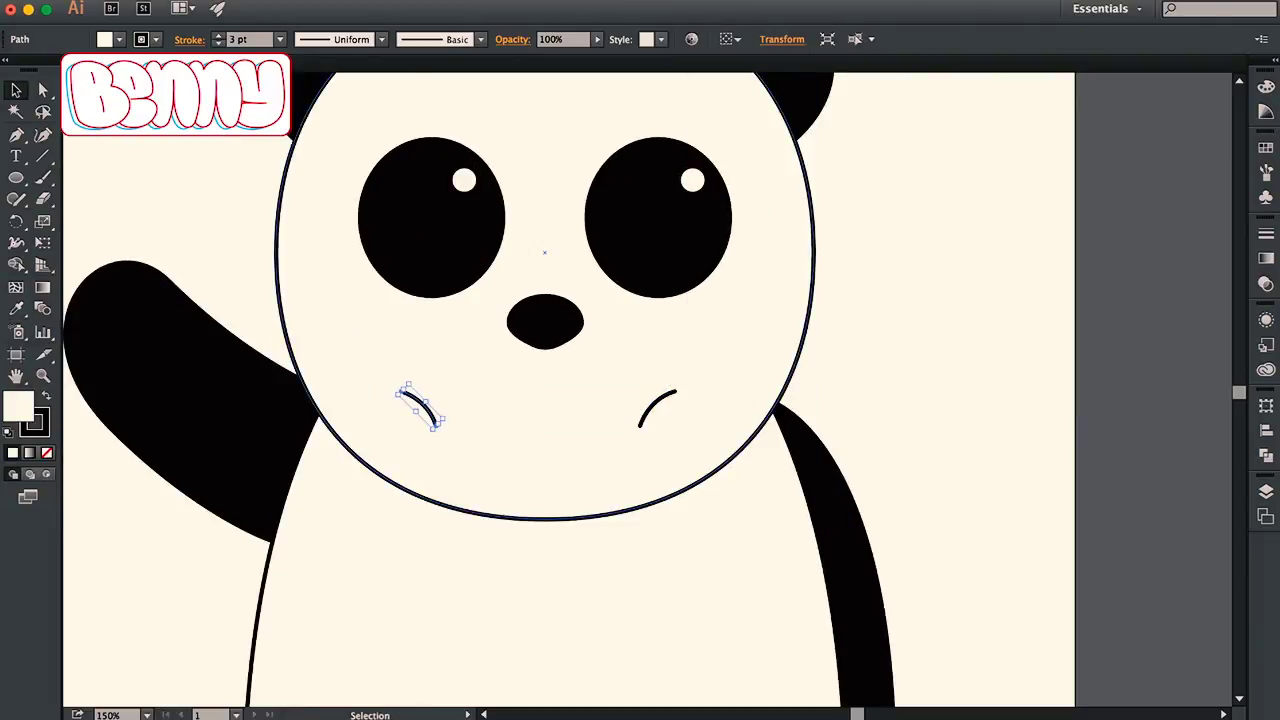
{"action": "left_click", "coordinate": [420, 404]}
{"action": "key", "text": "a"}
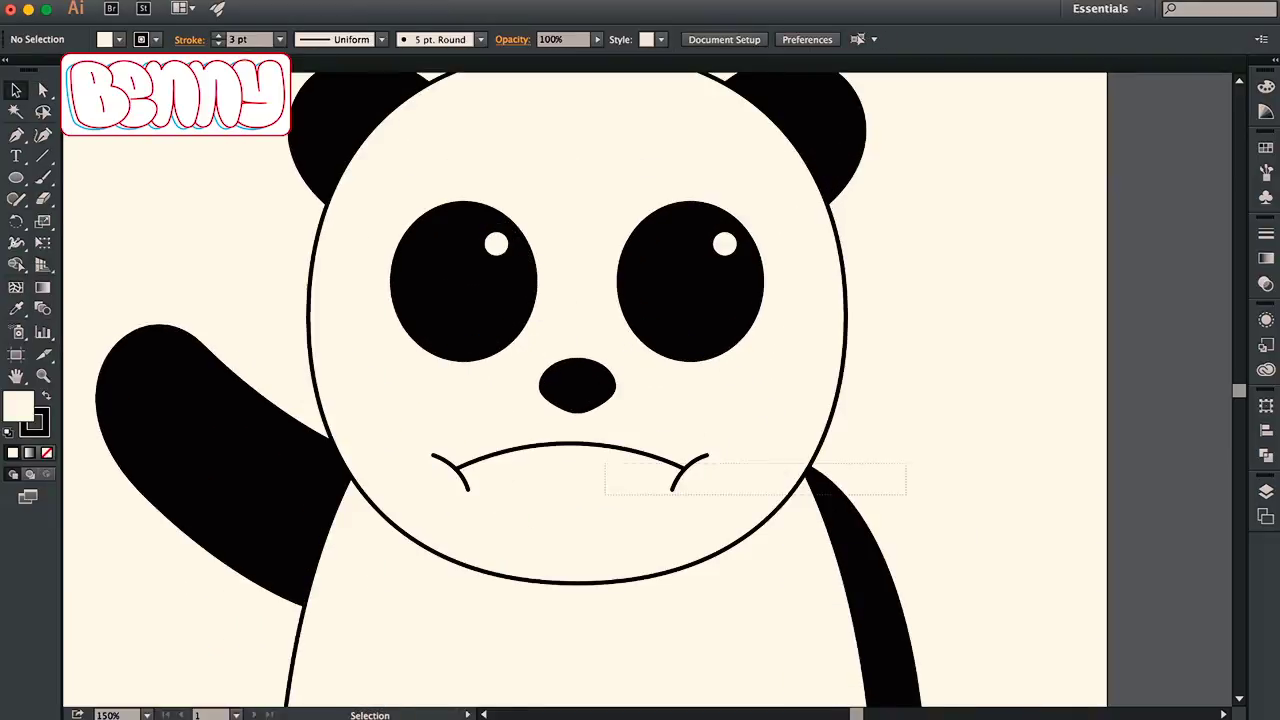
{"action": "left_click", "coordinate": [350, 458], "text": "shift"}
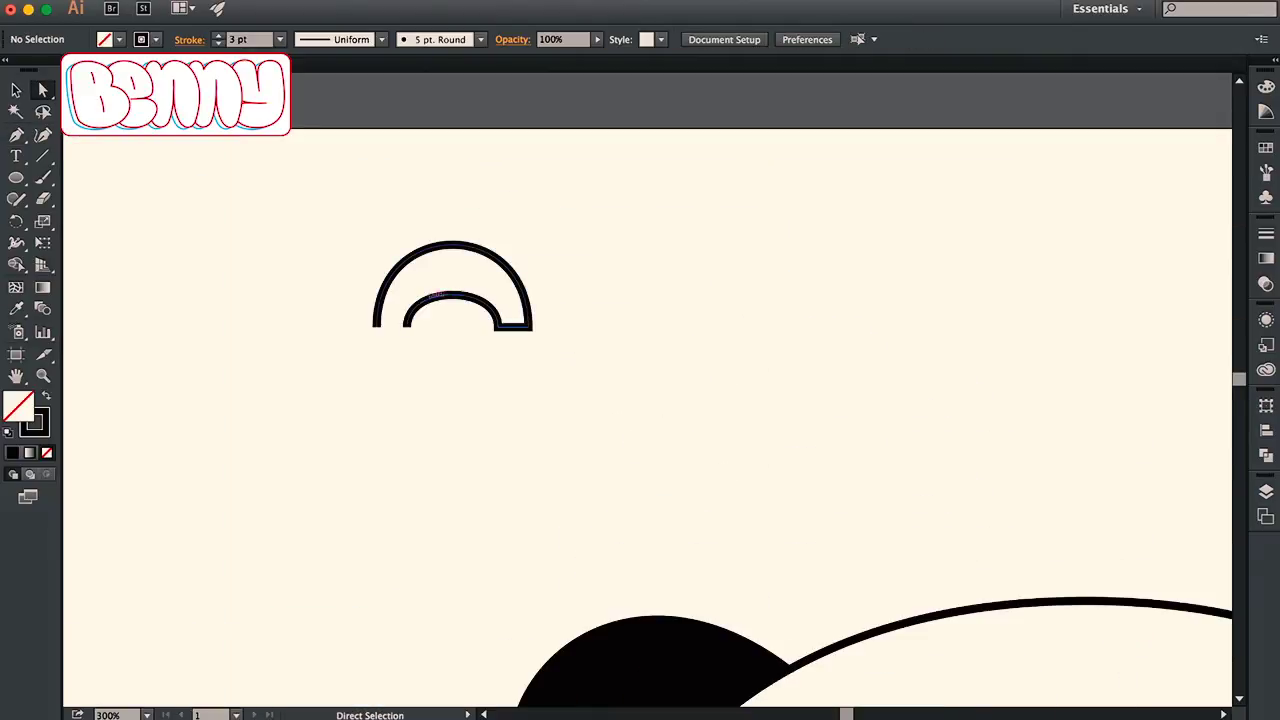
Draw the double-line outline of a letter S above the panda's left ear with the Pen tool, using no fill and a 3 pt stroke
{"action": "key", "text": "p"}
{"action": "left_click_drag", "start_coordinate": [406, 325], "coordinate": [406, 345]}
{"action": "left_click_drag", "start_coordinate": [497, 397], "coordinate": [500, 471]}
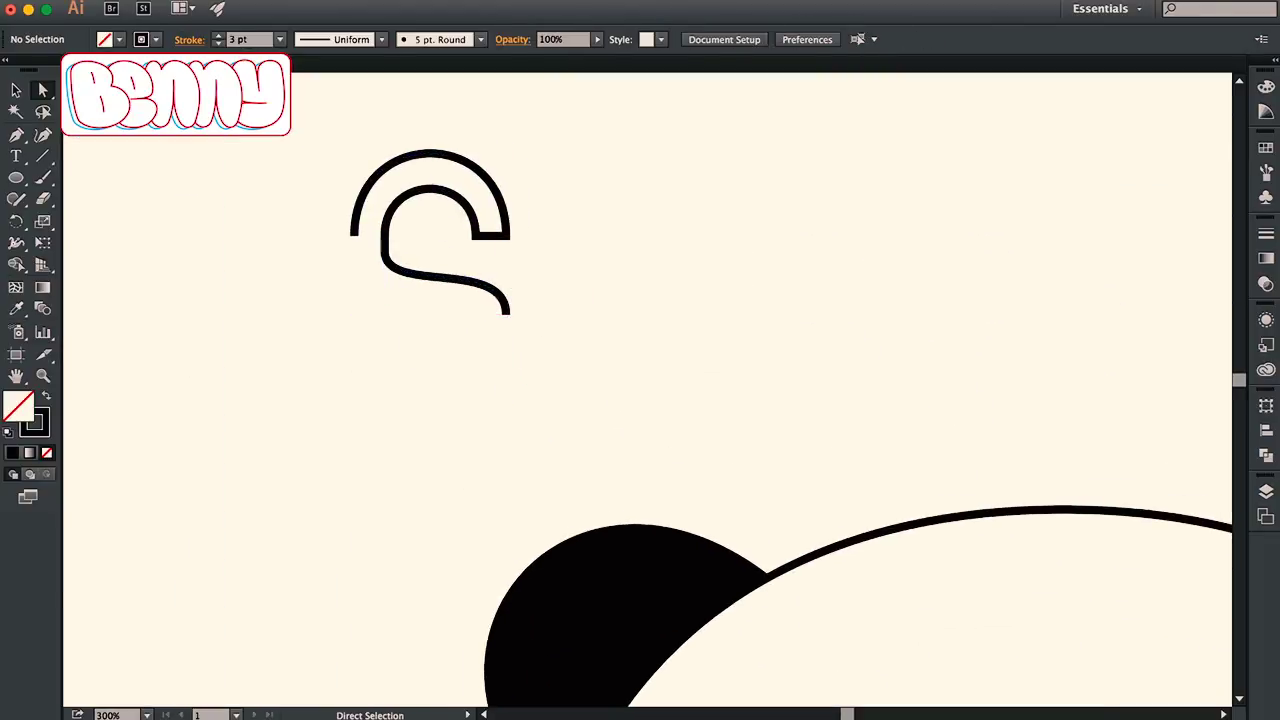
{"action": "left_click", "coordinate": [506, 311]}
{"action": "left_click_drag", "start_coordinate": [506, 398], "coordinate": [506, 258]}
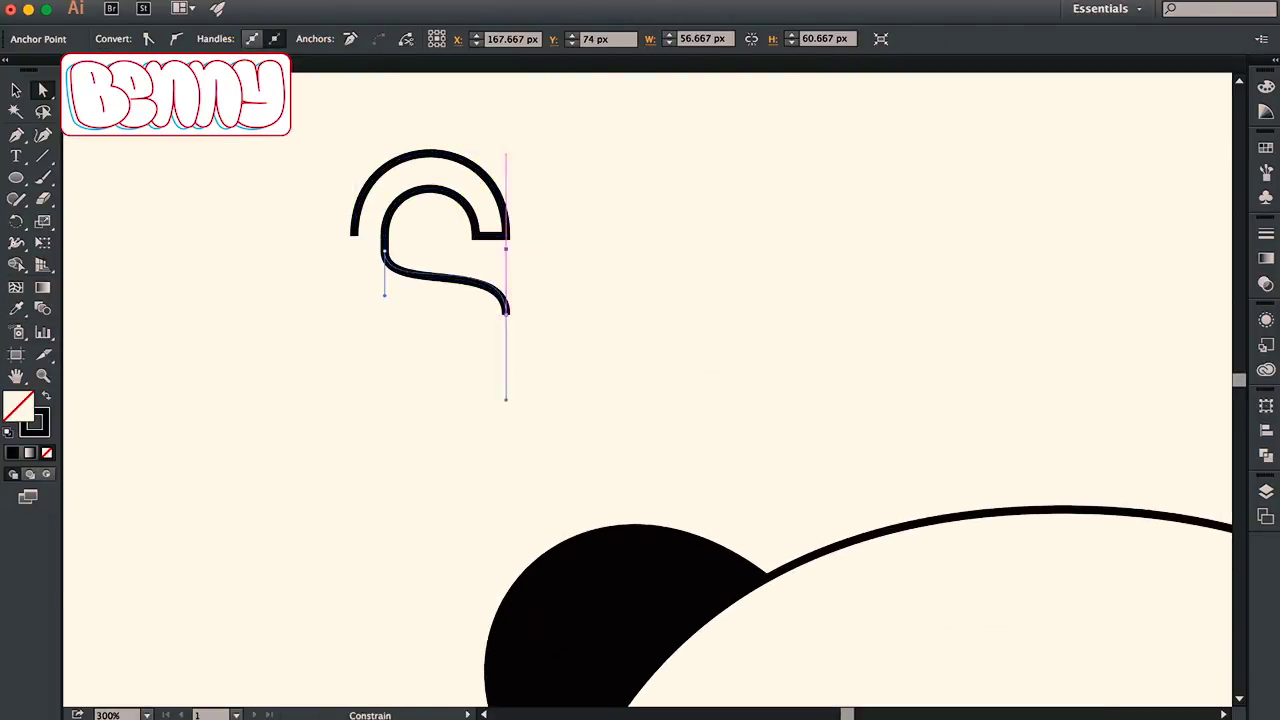
{"action": "key", "text": "p"}
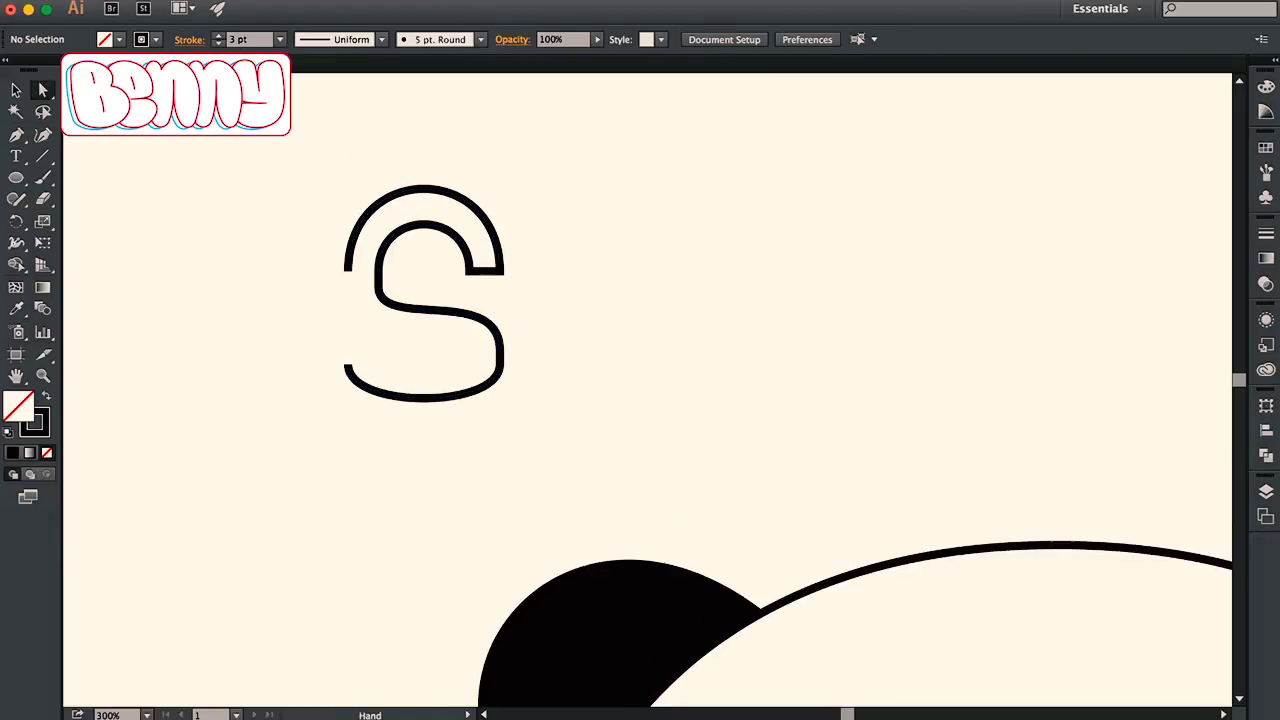
{"action": "left_click_drag", "start_coordinate": [341, 358], "coordinate": [648, 405]}
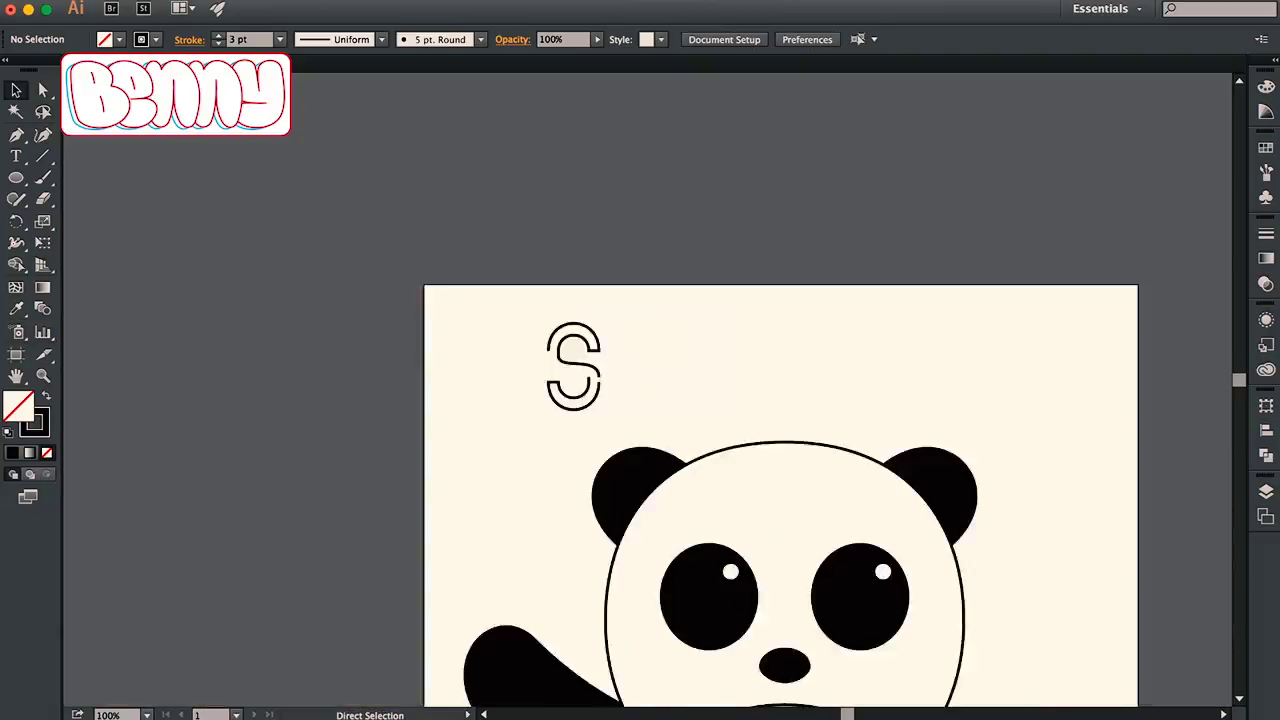
{"action": "key", "text": "p"}
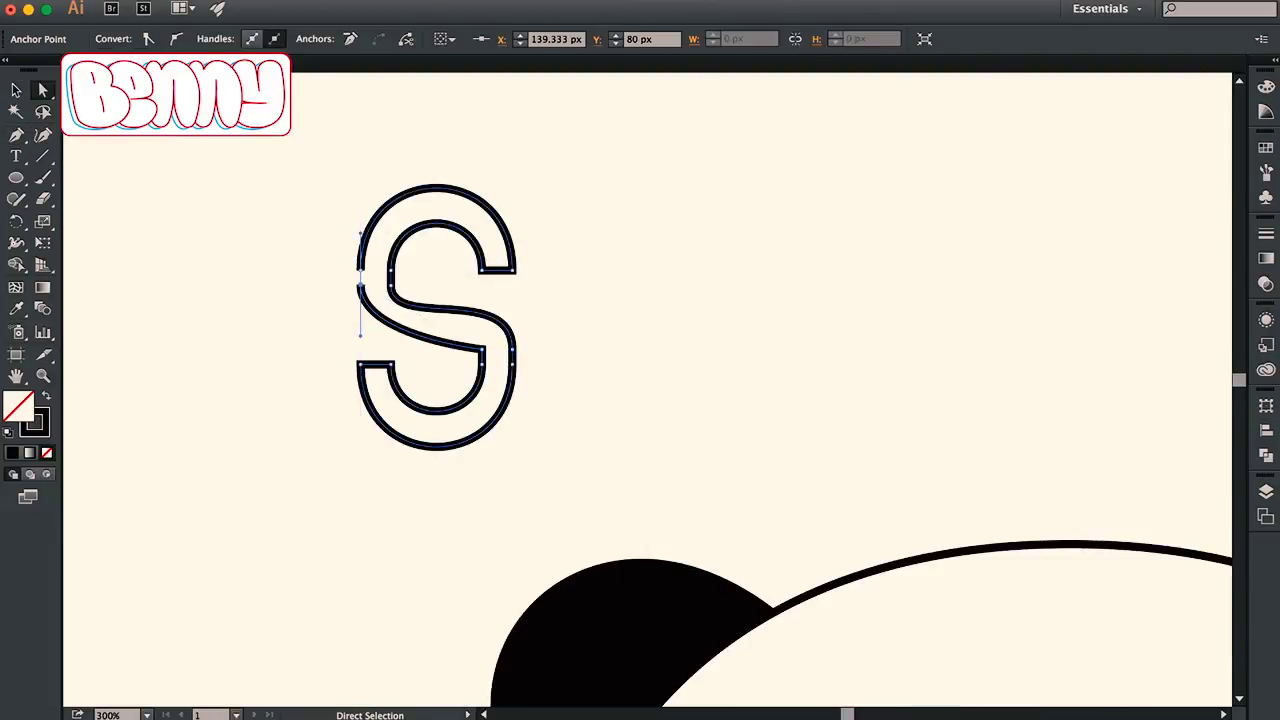
Smooth the two parallel curves of the S's middle diagonal so that they slope evenly
{"action": "key", "text": "ctrl+shift+a"}
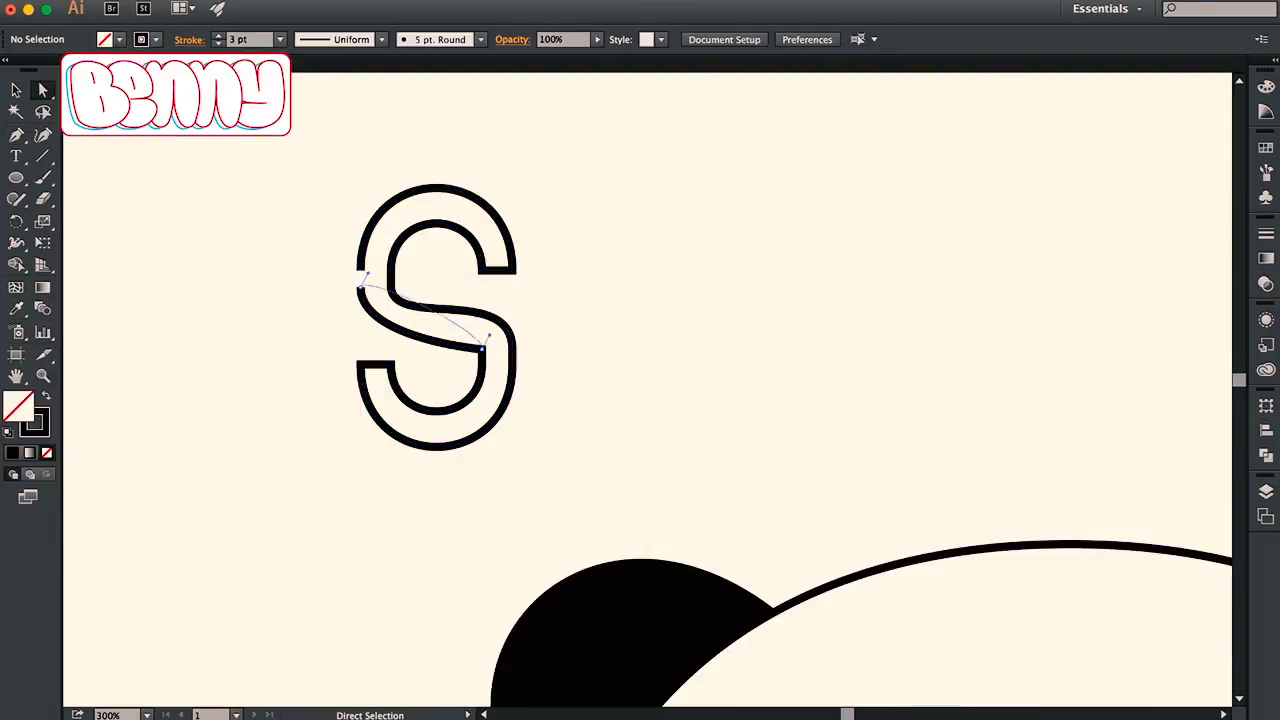
{"action": "key", "text": "ctrl+1"}
{"action": "key", "text": "ctrl+plus"}
{"action": "key", "text": "ctrl+plus"}
{"action": "key", "text": "ctrl+plus"}
{"action": "key", "text": "ctrl+plus"}
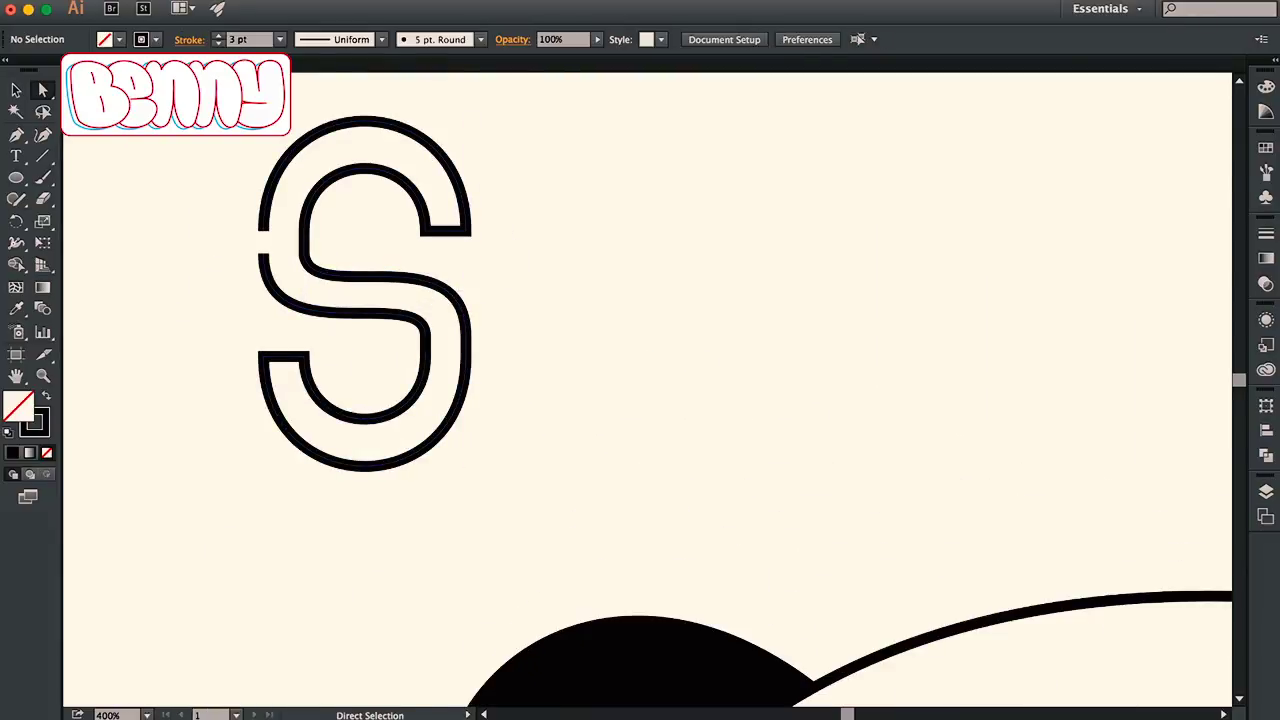
{"action": "left_click", "coordinate": [465, 296]}
{"action": "key", "text": "ctrl+shift+a"}
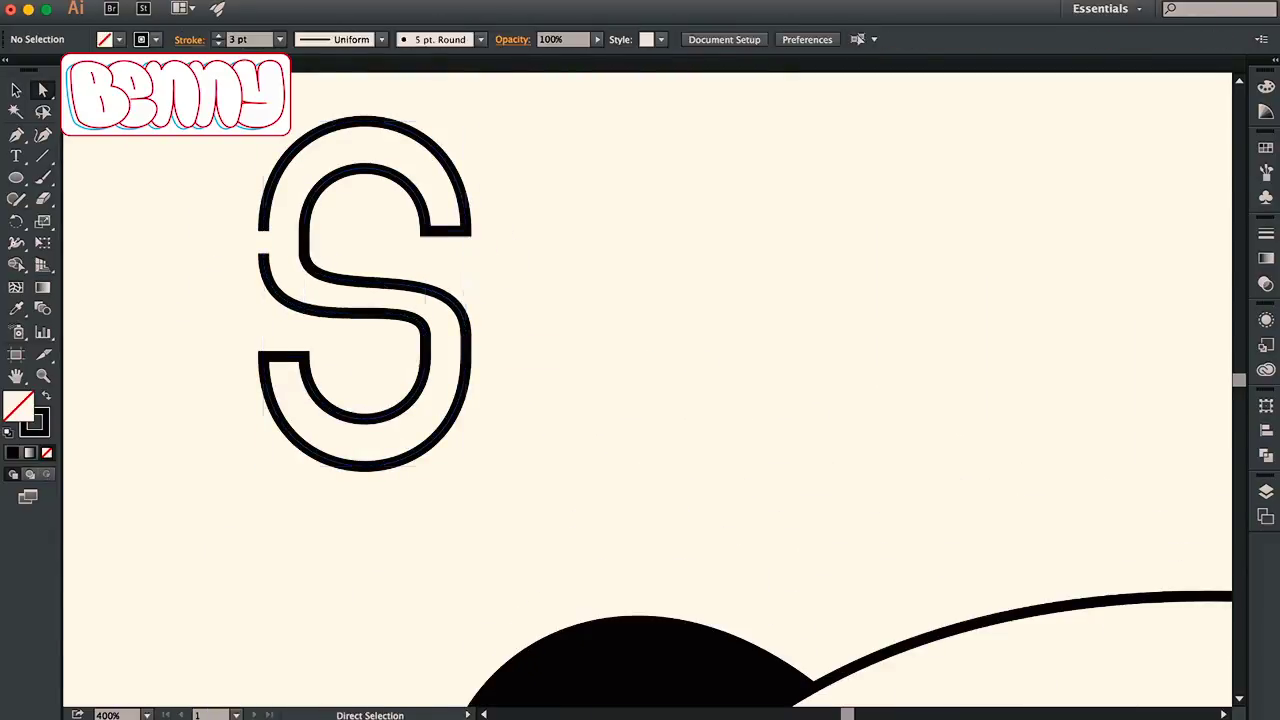
{"action": "left_click_drag", "start_coordinate": [262, 258], "coordinate": [266, 246]}
{"action": "key", "text": "cmd+z"}
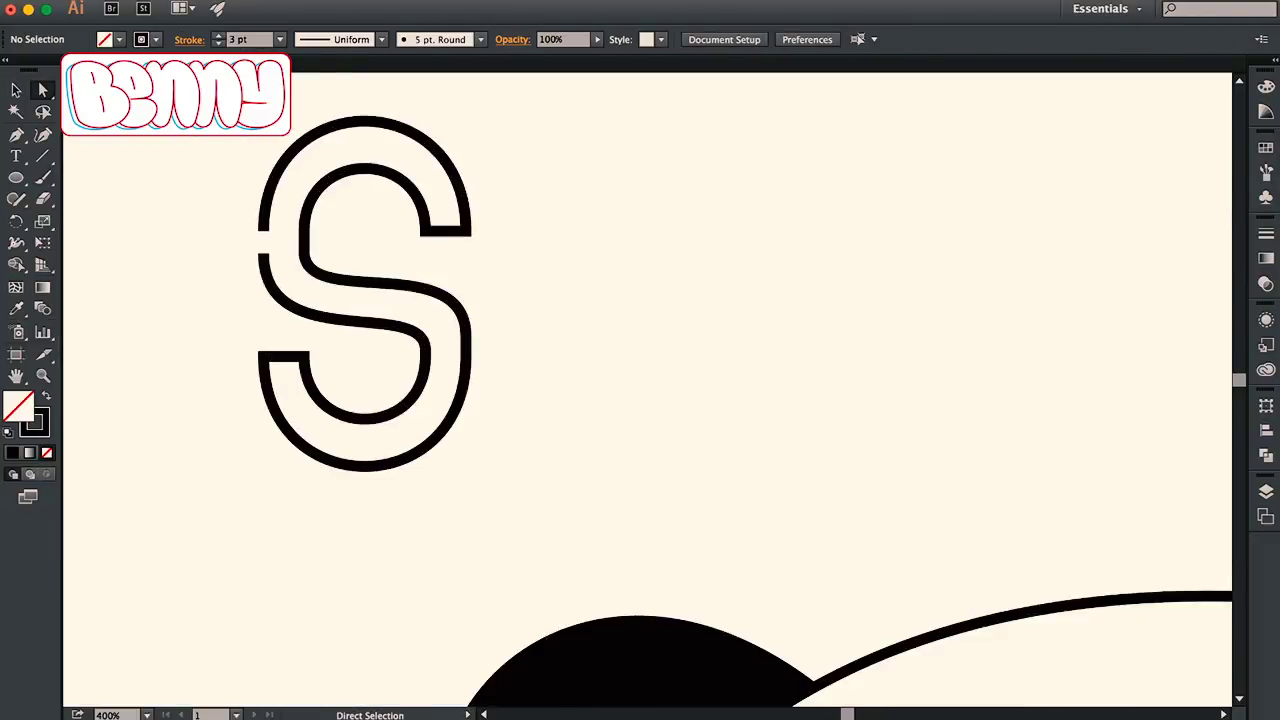
Lengthen the lower half of the S slightly and close the gap in the left side of its outline
{"action": "scroll", "coordinate": [400, 300], "scroll_direction": "down", "scroll_amount": 2}
{"action": "scroll", "coordinate": [400, 300], "scroll_direction": "left", "scroll_amount": 2}
{"action": "left_click_drag", "start_coordinate": [271, 300], "coordinate": [567, 465]}
{"action": "key", "text": "cmd+shift+a"}
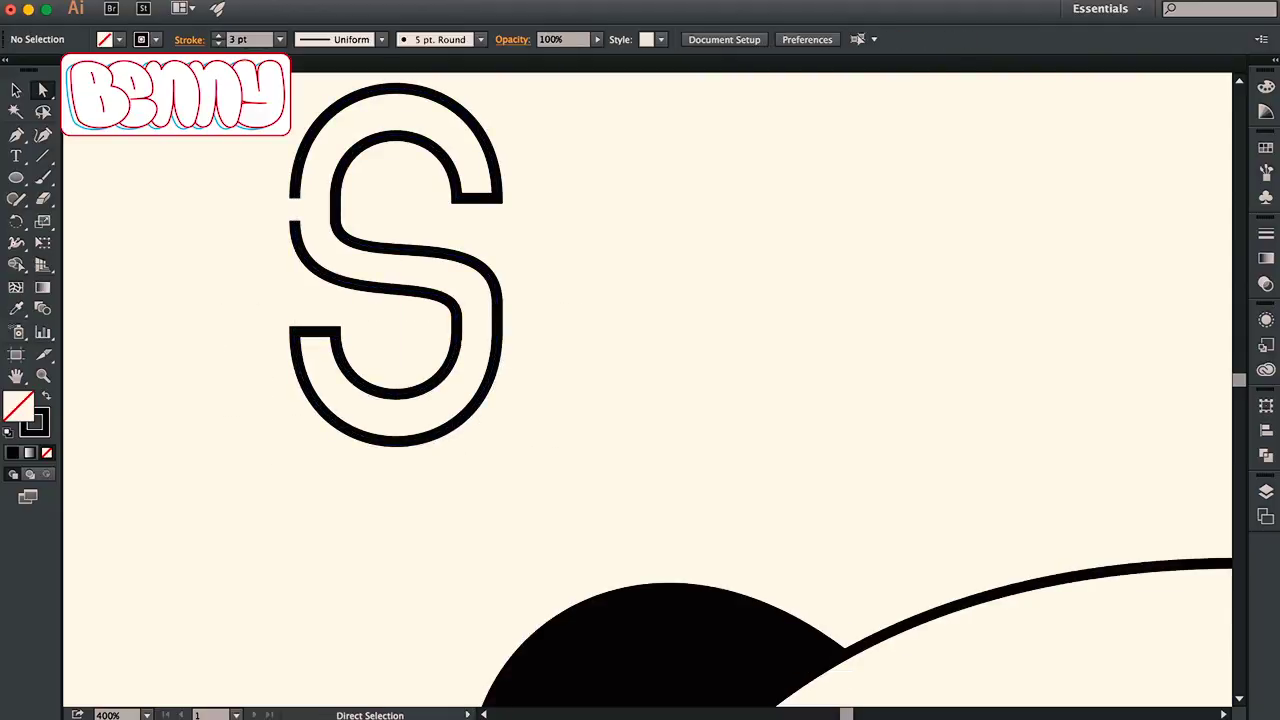
{"action": "left_click", "coordinate": [500, 205]}
{"action": "key", "text": "cmd+shift+a"}
{"action": "key", "text": "cmd+minus"}
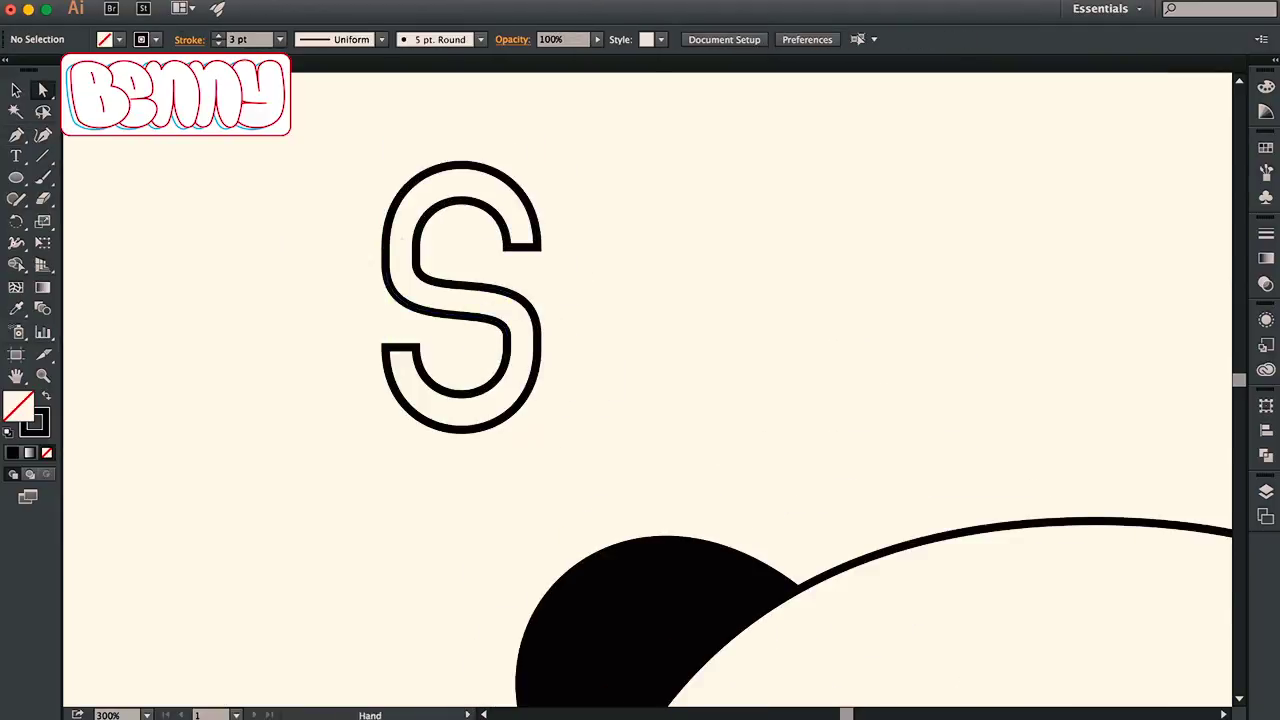
Fill the letter S with black
{"action": "scroll", "coordinate": [640, 390], "scroll_direction": "right", "scroll_amount": 2}
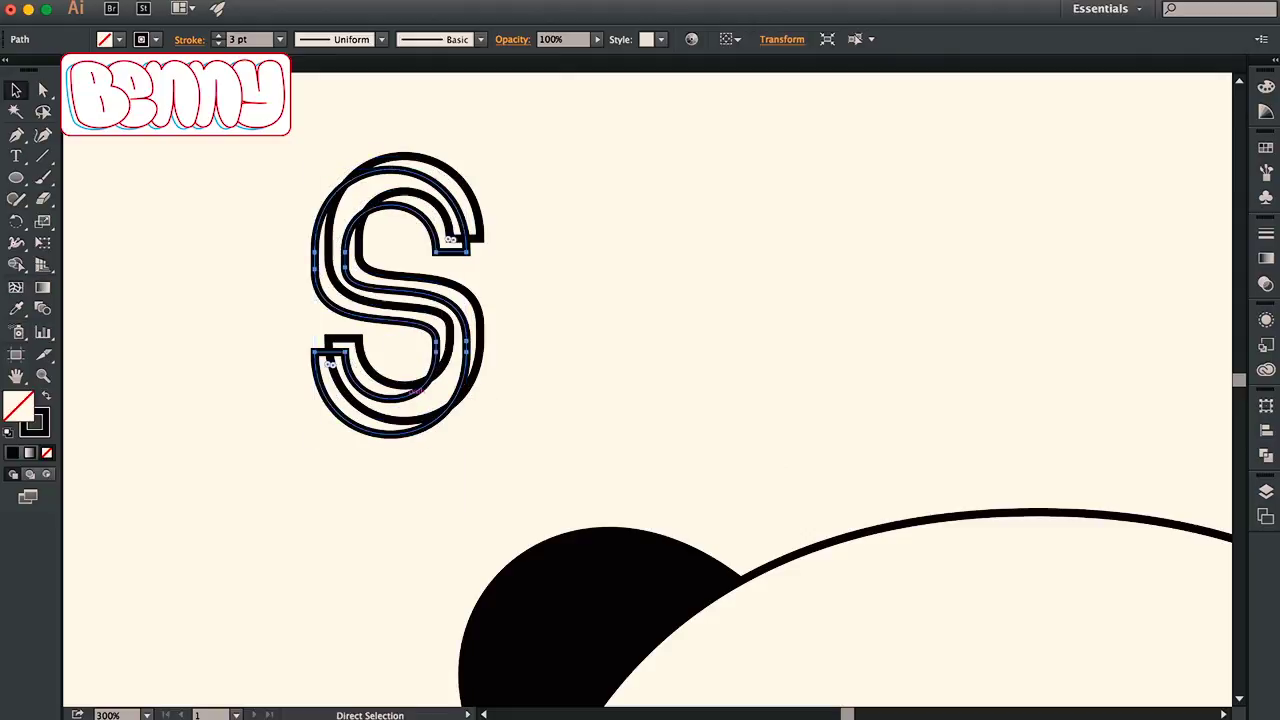
{"action": "key", "text": "cmd+y"}
{"action": "key", "text": "cmd+minus"}
{"action": "key", "text": "cmd+z"}
{"action": "key", "text": "cmd+plus"}
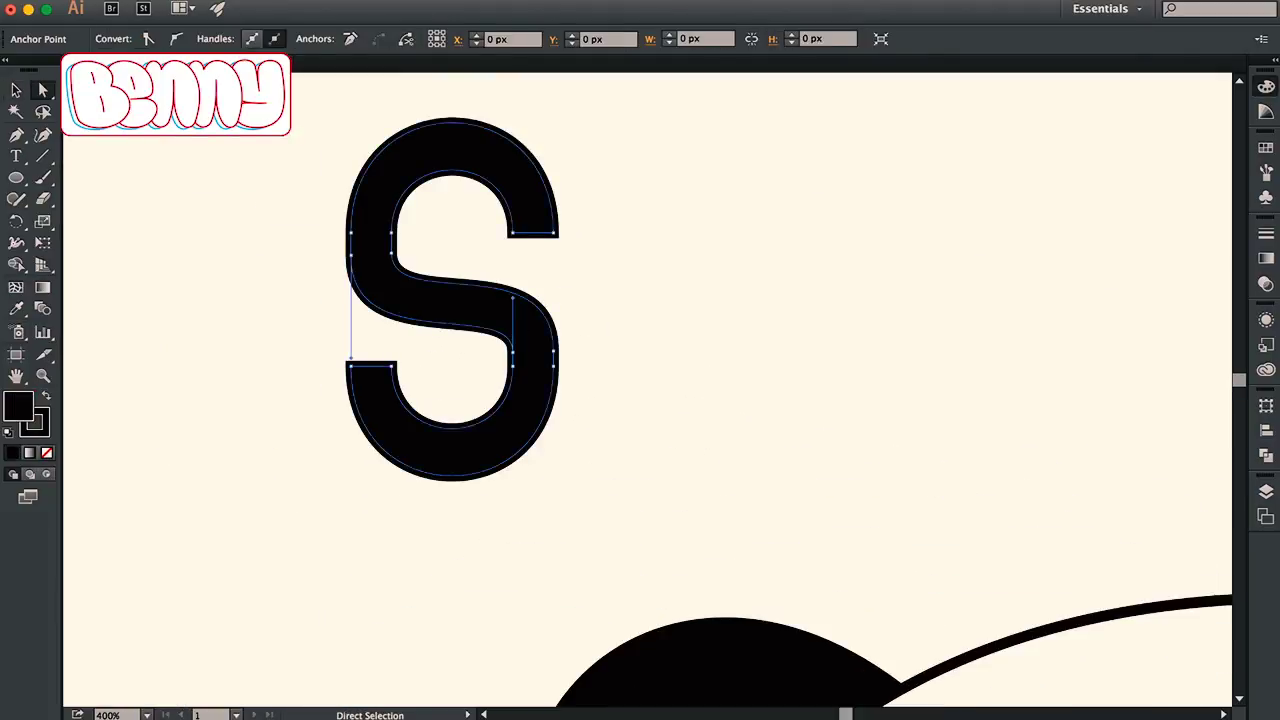
Refine the lower curve of the S's diagonal by adjusting its anchors and handles to even out the stroke thickness
{"action": "key", "text": "cmd+shift+a"}
{"action": "left_click", "coordinate": [430, 321]}
{"action": "left_click_drag", "start_coordinate": [388, 358], "coordinate": [391, 363]}
{"action": "key", "text": "cmd+shift+a"}
{"action": "key", "text": "cmd+z"}
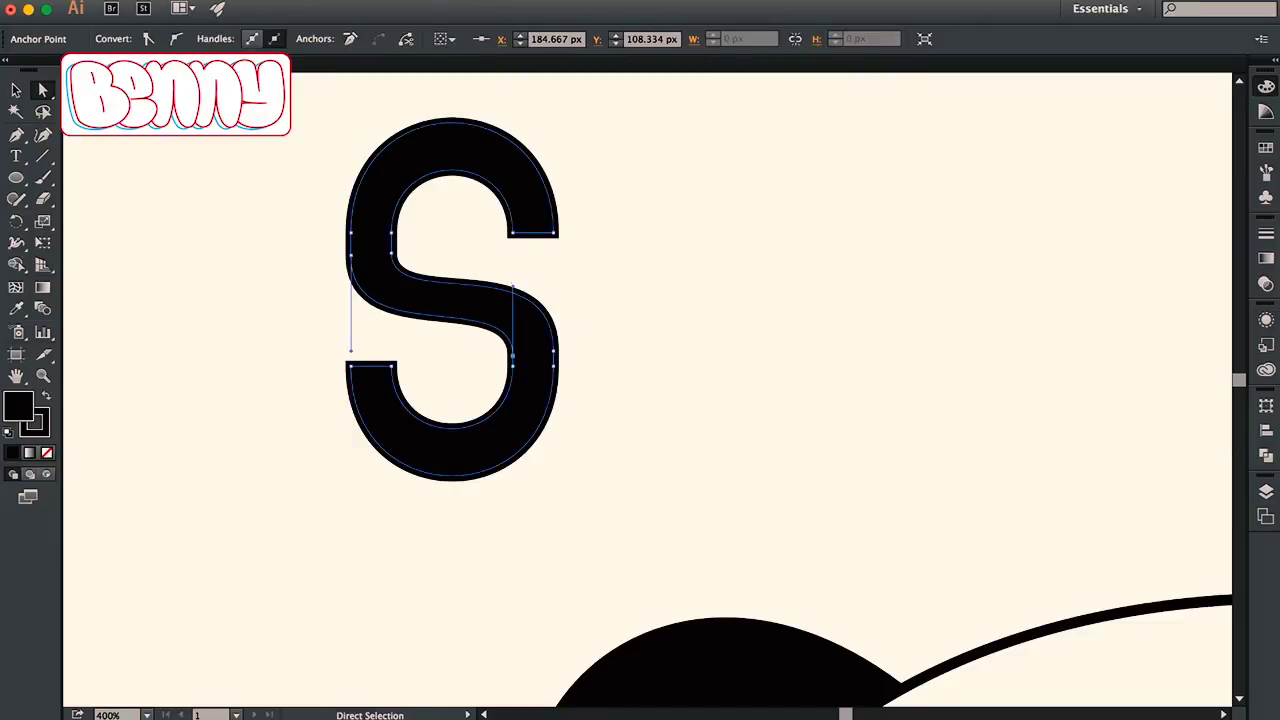
{"action": "key", "text": "cmd+shift+a"}
{"action": "scroll", "coordinate": [700, 400], "scroll_direction": "down", "scroll_amount": 1}
{"action": "left_click", "coordinate": [349, 347]}
{"action": "key", "text": "cmd+shift+a"}
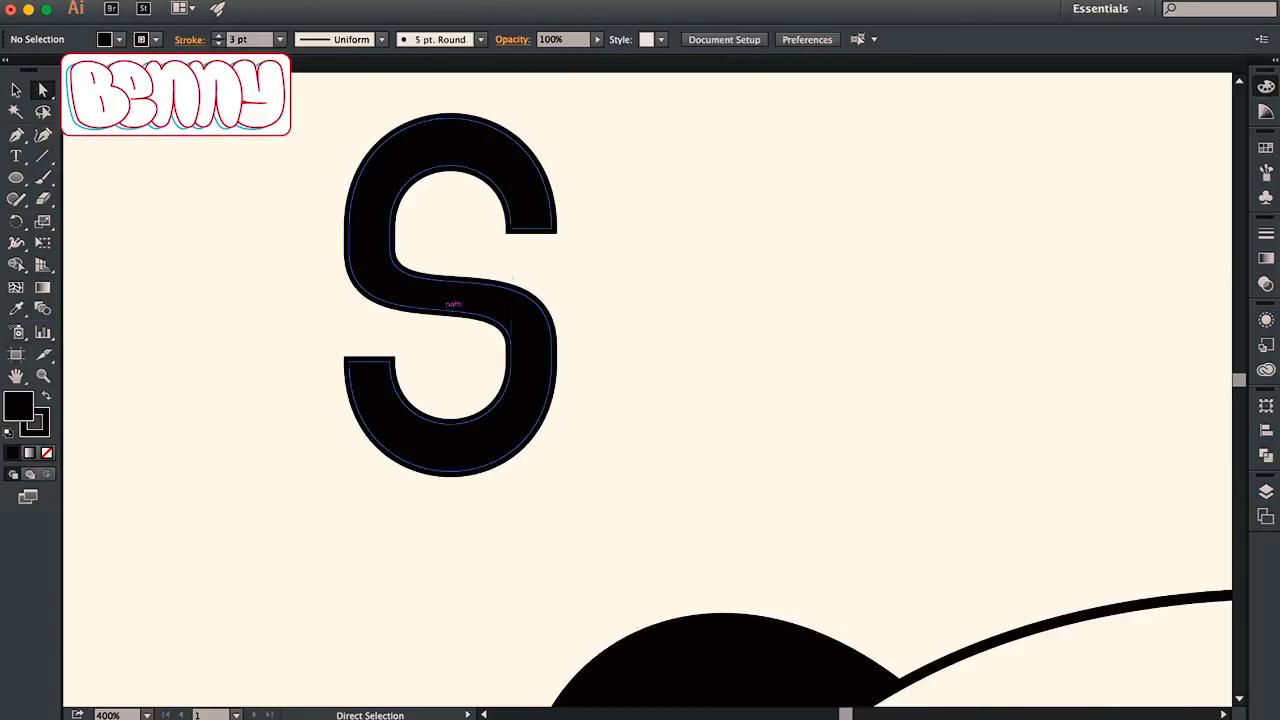
Stretch the letter S horizontally to make it wider
{"action": "key", "text": "cmd+minus"}
{"action": "key", "text": "cmd+minus"}
{"action": "scroll", "coordinate": [673, 439], "scroll_direction": "right", "scroll_amount": 3}
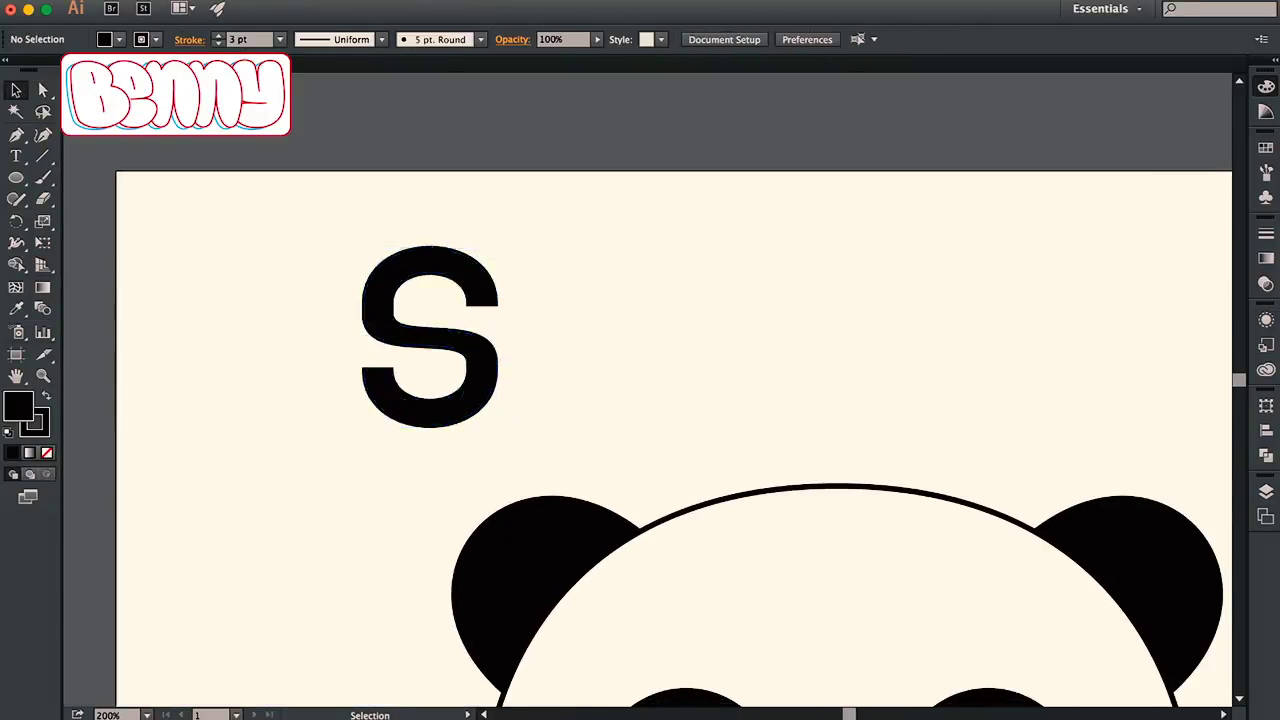
Draw a slanted line beside the S, mirror a copy of it, and join their ends into a black trapezoid for the letter A
{"action": "key", "text": "p"}
{"action": "left_click", "coordinate": [502, 251]}
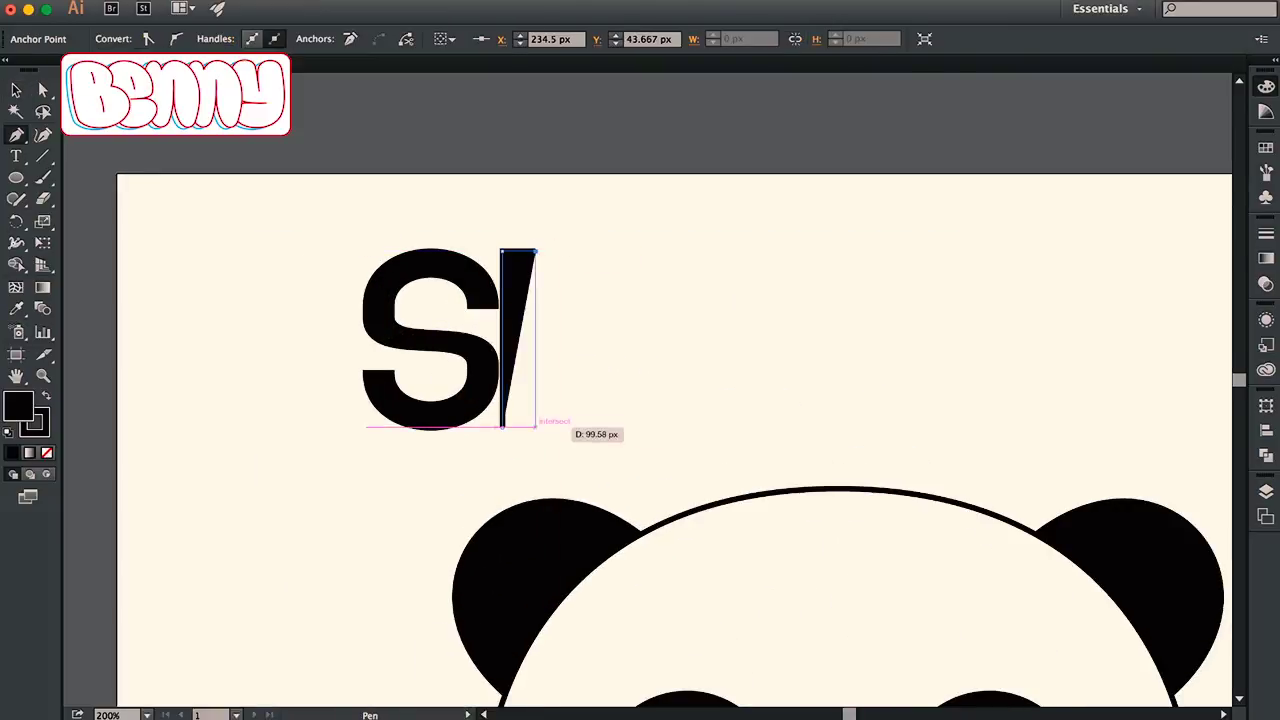
{"action": "key", "text": "a"}
{"action": "key", "text": "super+v"}
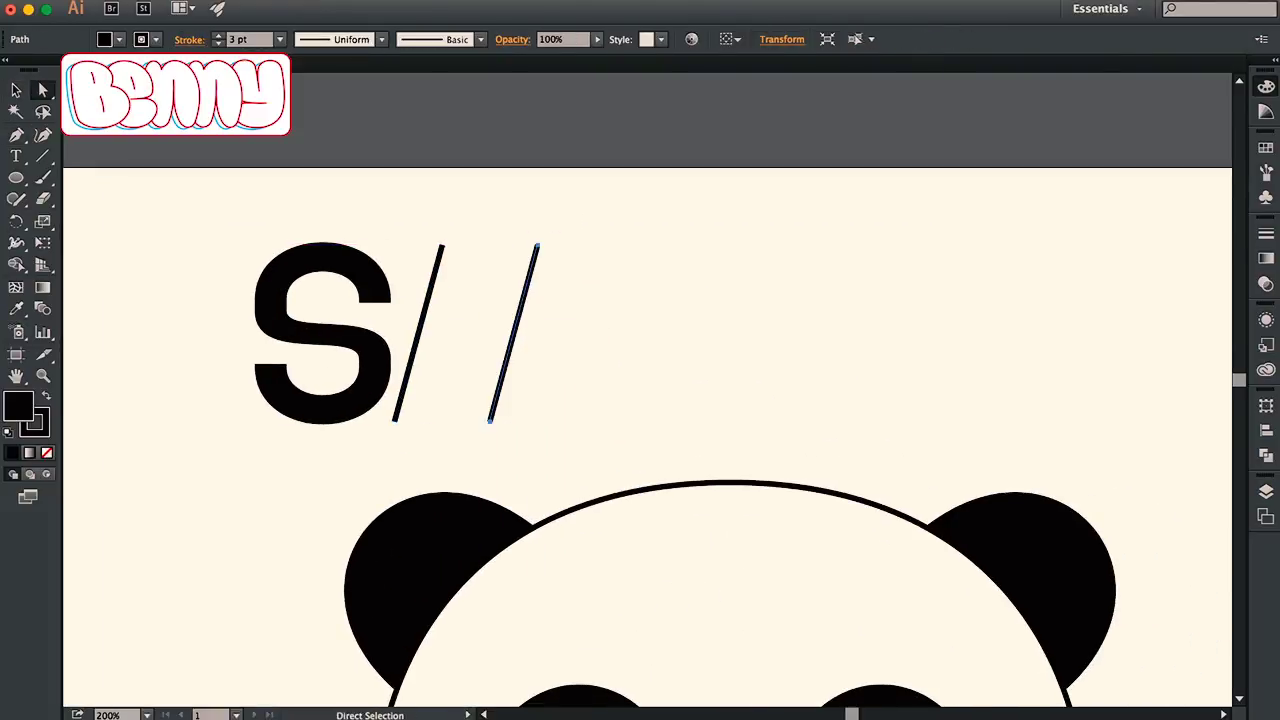
{"action": "key", "text": "super+j"}
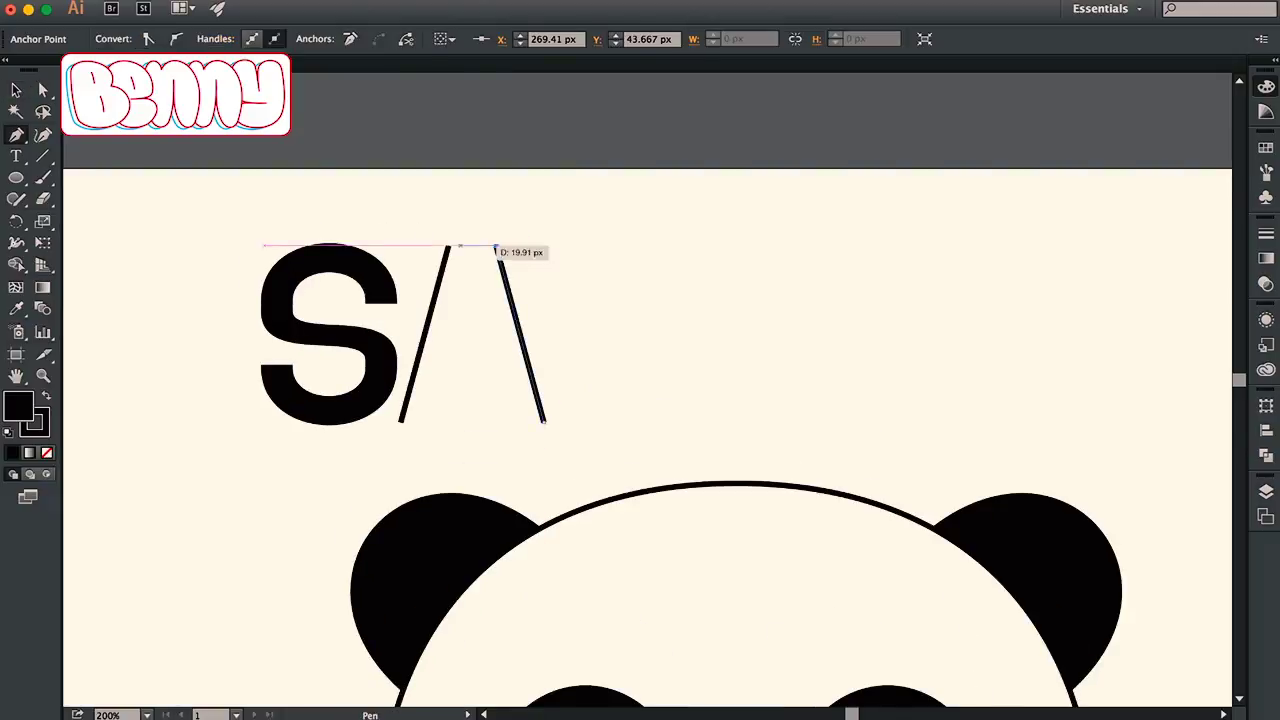
{"action": "key", "text": "super+j"}
{"action": "scroll", "coordinate": [640, 400], "scroll_direction": "down", "scroll_amount": 2}
Use another slanted line as a guide to form a flat-topped notch in the A's base, separating its two legs
{"action": "key", "text": "super+v"}
{"action": "key", "text": "a"}
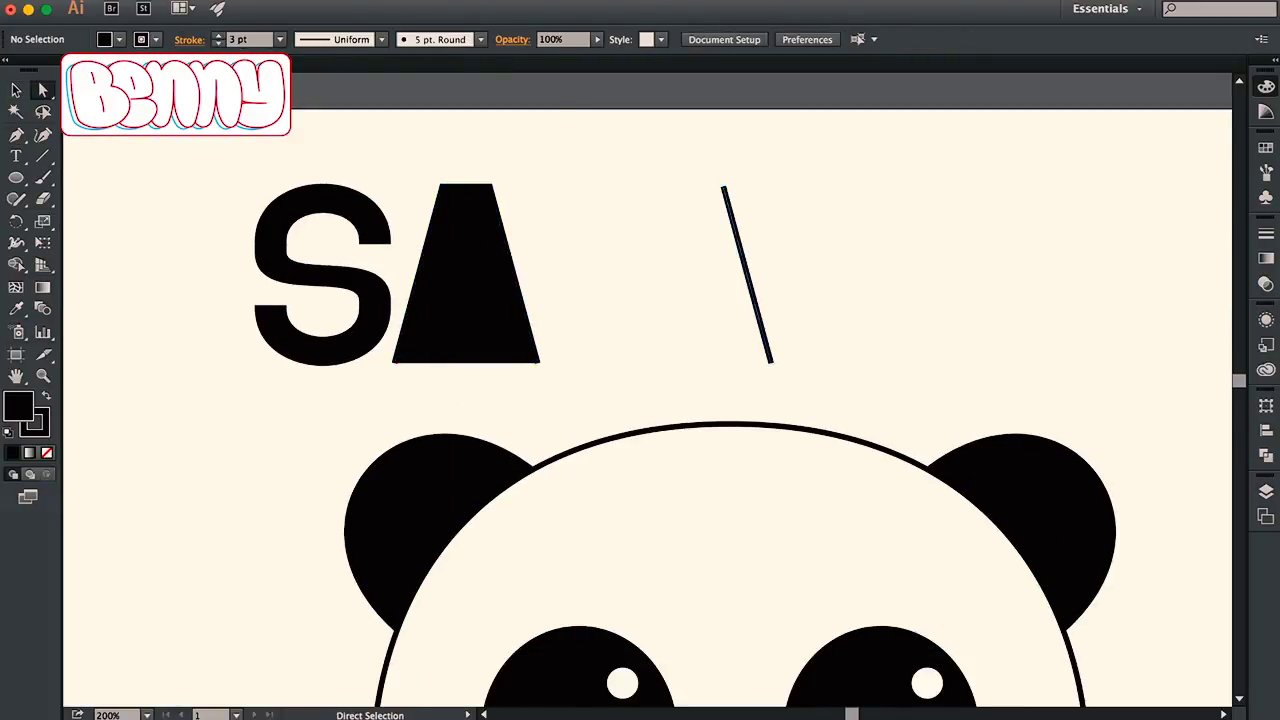
{"action": "left_click_drag", "start_coordinate": [758, 318], "coordinate": [491, 318]}
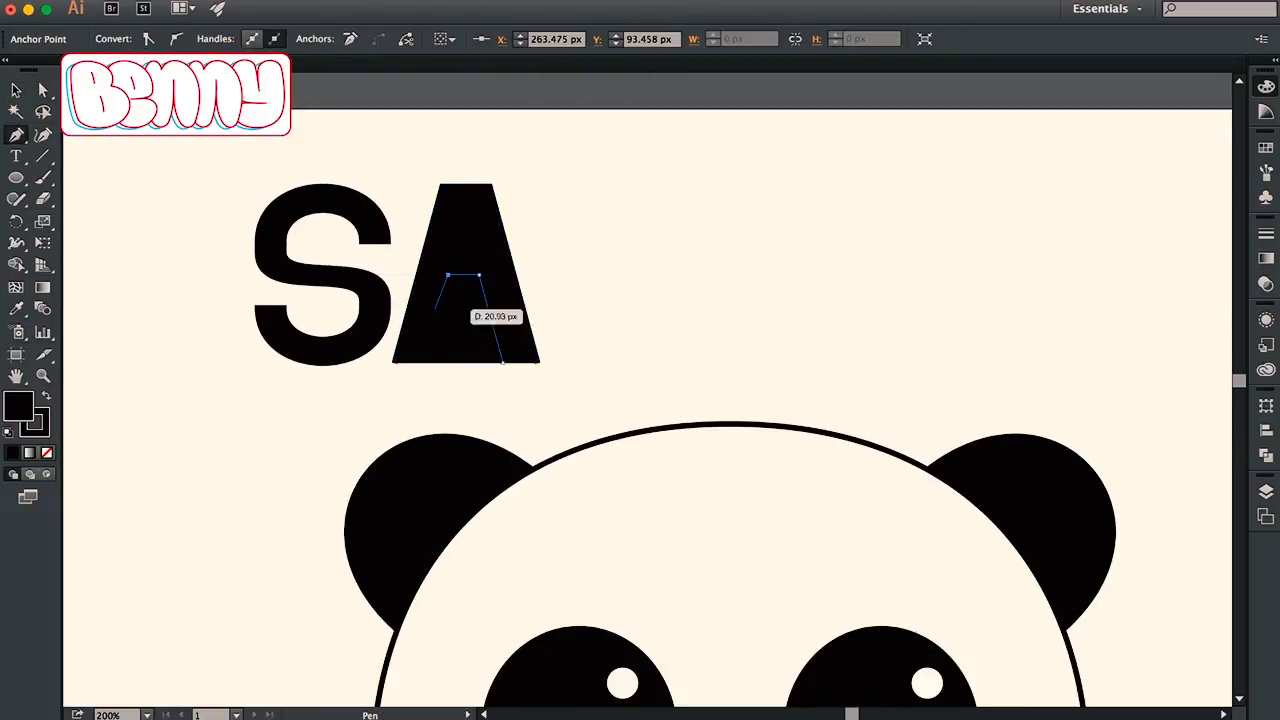
{"action": "left_click", "coordinate": [623, 366]}
{"action": "left_click", "coordinate": [457, 286]}
{"action": "key", "text": "super+shift+a"}
{"action": "key", "text": "super+equal"}
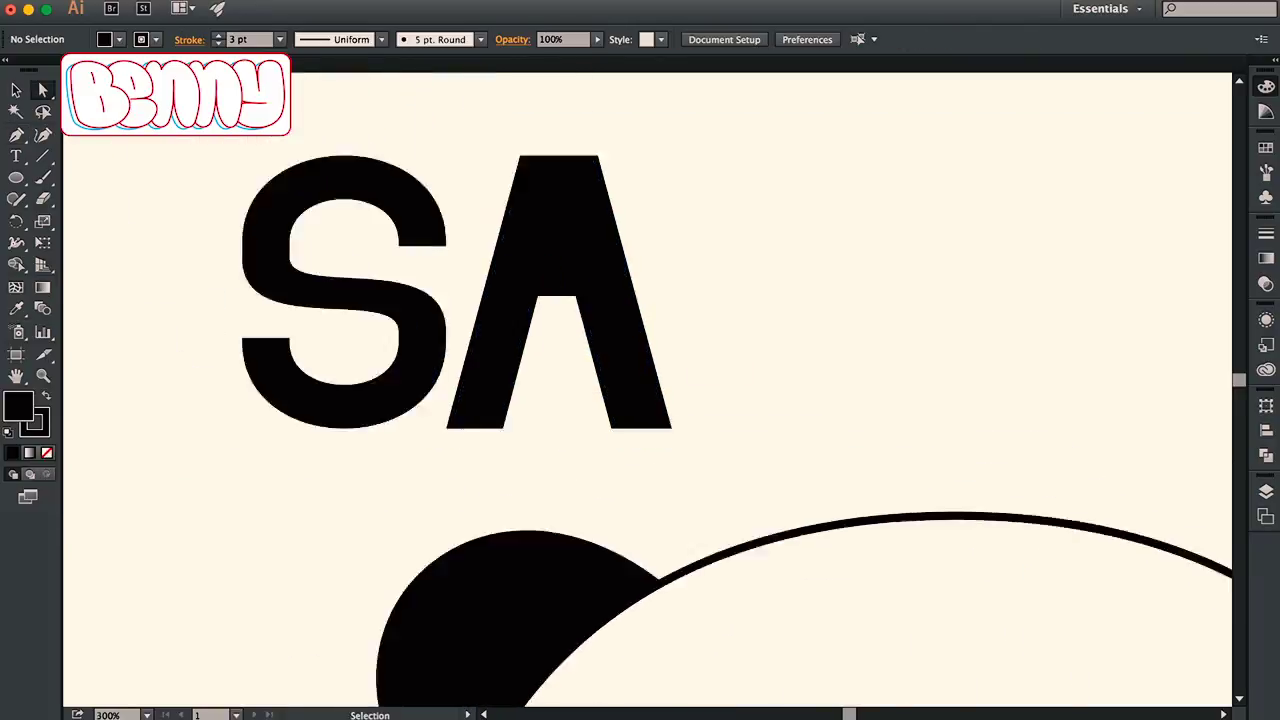
Open up the A's outline by removing the left-hand anchors of the notch between its legs
{"action": "key", "text": "super+equal"}
{"action": "left_click_drag", "start_coordinate": [557, 289], "coordinate": [571, 323]}
{"action": "left_click_drag", "start_coordinate": [498, 289], "coordinate": [487, 326]}
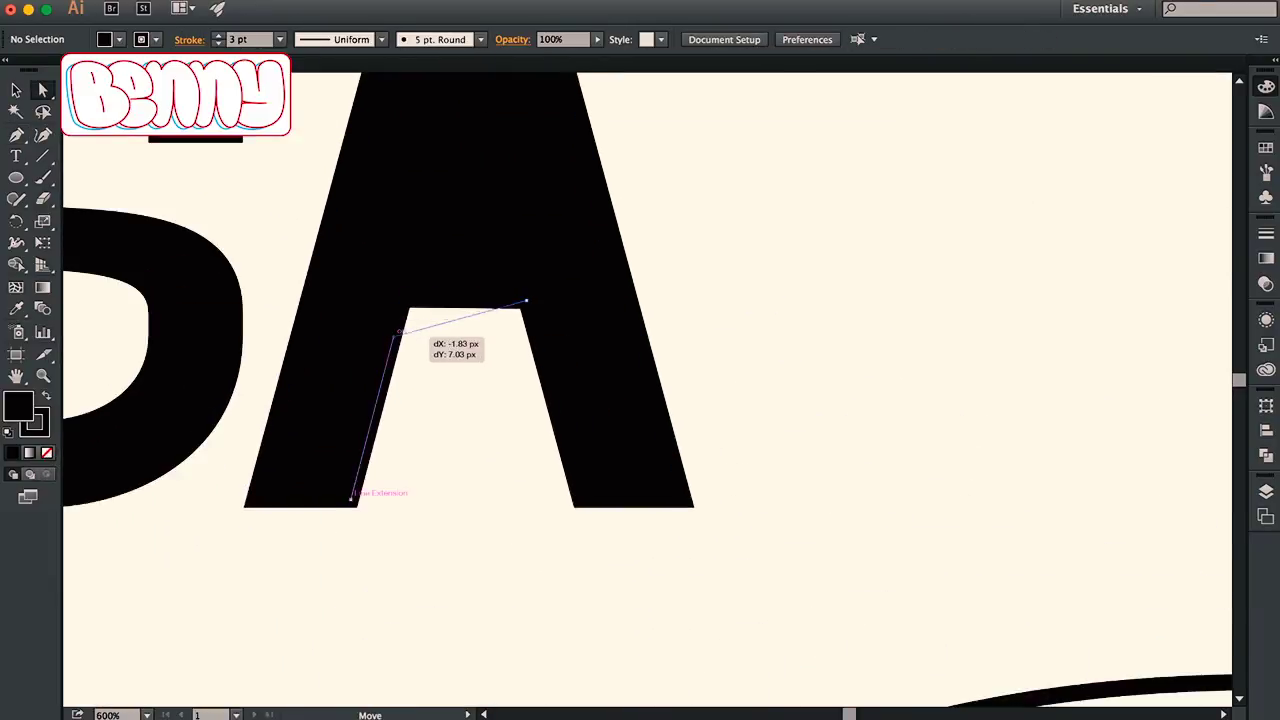
{"action": "left_click_drag", "start_coordinate": [399, 331], "coordinate": [410, 272]}
{"action": "key", "text": "Delete"}
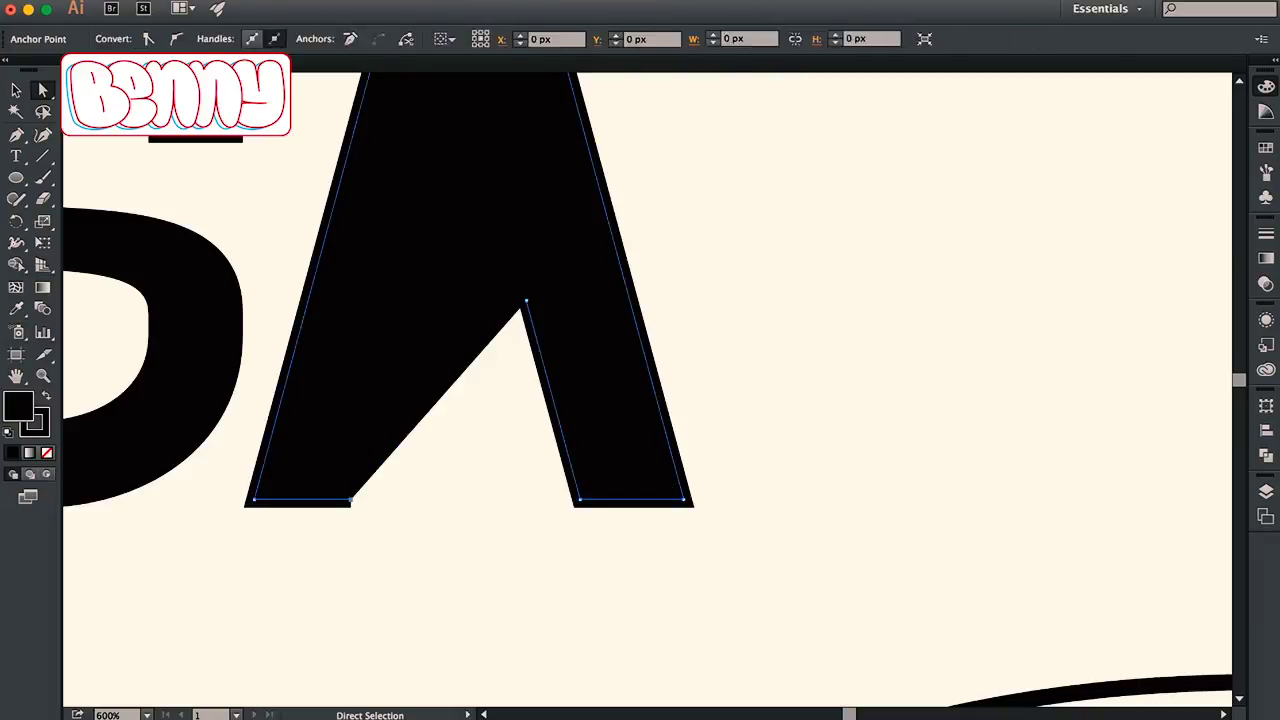
{"action": "key", "text": "Delete"}
Copy the slanted right edge of the A's notch and mirror it to serve as the left edge
{"action": "left_click_drag", "start_coordinate": [500, 497], "coordinate": [477, 494]}
{"action": "key", "text": "v"}
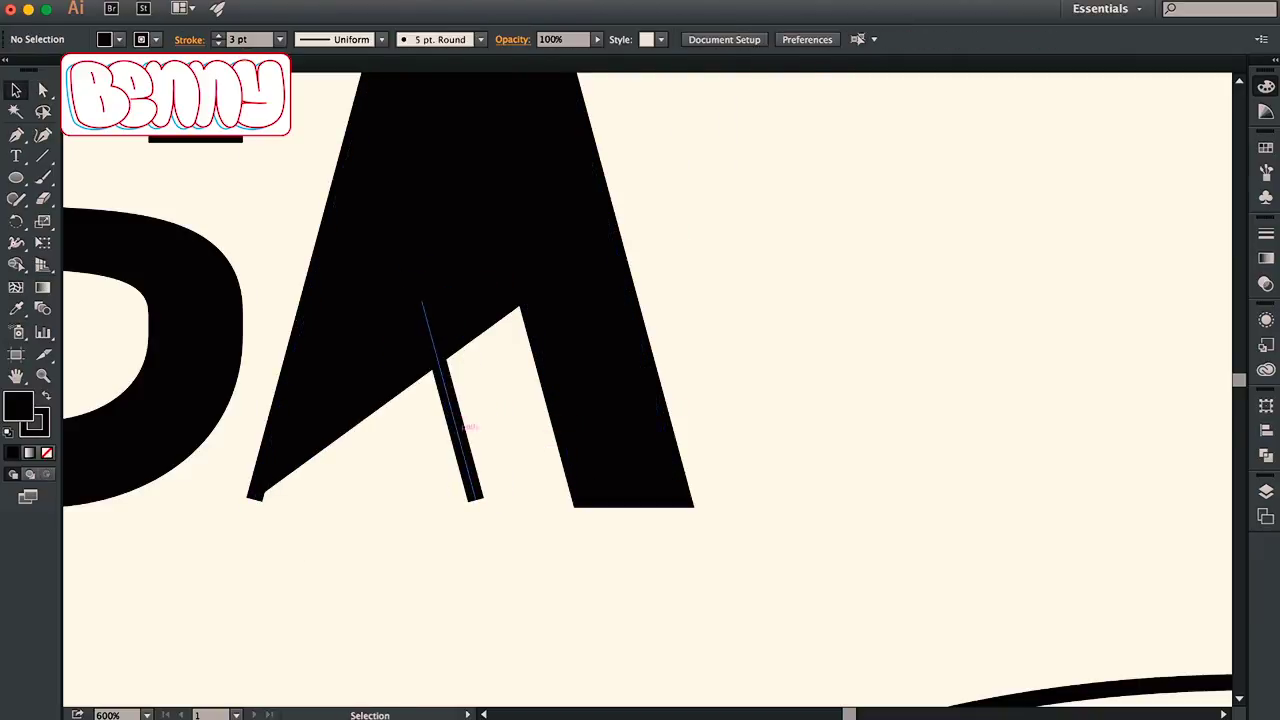
{"action": "left_click_drag", "start_coordinate": [450, 400], "coordinate": [422, 400]}
{"action": "key", "text": "super+z"}
{"action": "key", "text": "super+z"}
{"action": "key", "text": "super+z"}
{"action": "key", "text": "super+z"}
{"action": "key", "text": "super+z"}
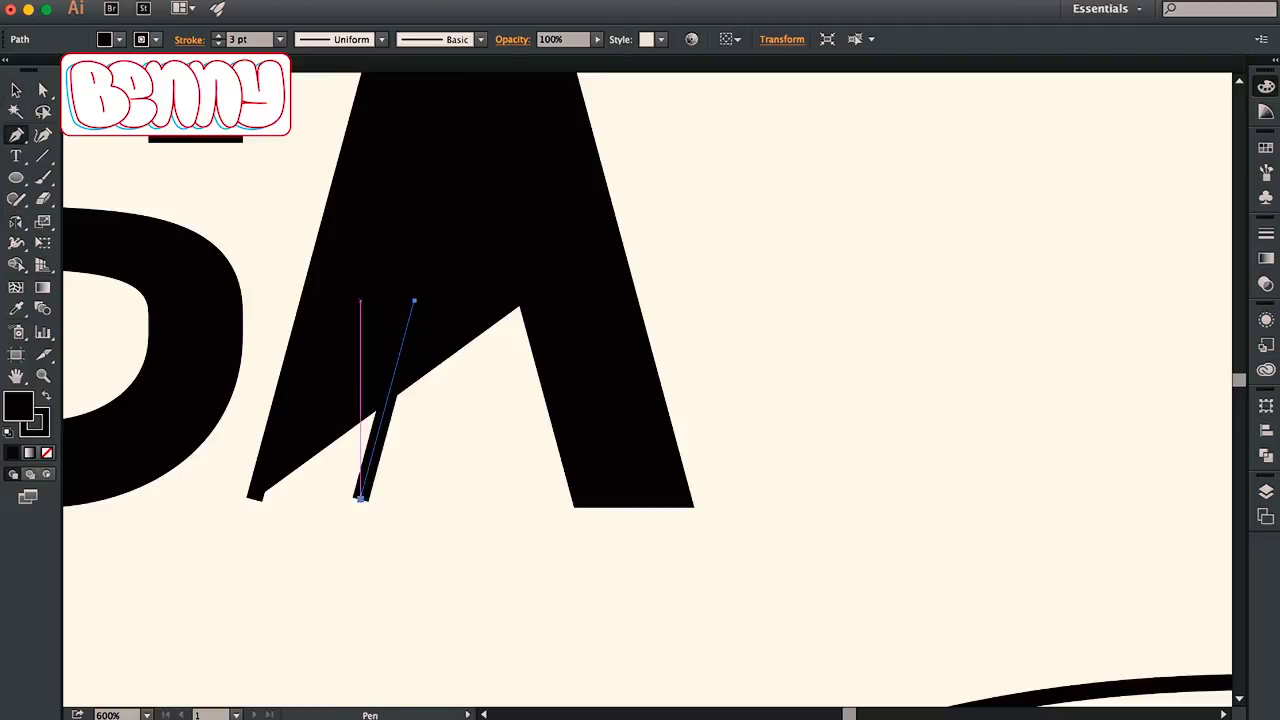
Join the mirrored edge into the A's outline and lower the flat top of the notch
{"action": "key", "text": "super+0"}
{"action": "key", "text": "super+plus"}
{"action": "key", "text": "super+plus"}
{"action": "key", "text": "super+shift+a"}
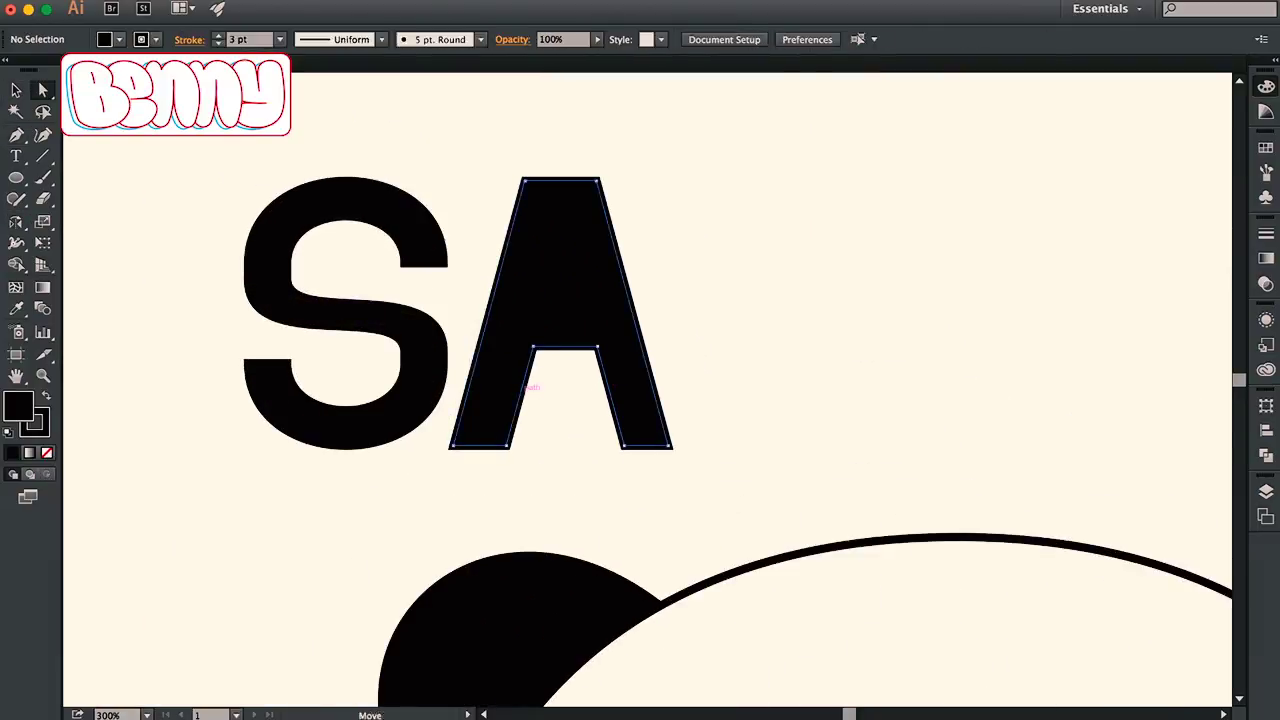
Draw a narrow triangle inside the A above the notch and fill it cream to form the counter
{"action": "left_click", "coordinate": [562, 232]}
{"action": "left_click", "coordinate": [534, 320]}
{"action": "left_click", "coordinate": [590, 320]}
{"action": "left_click", "coordinate": [562, 232]}
{"action": "key", "text": "a"}
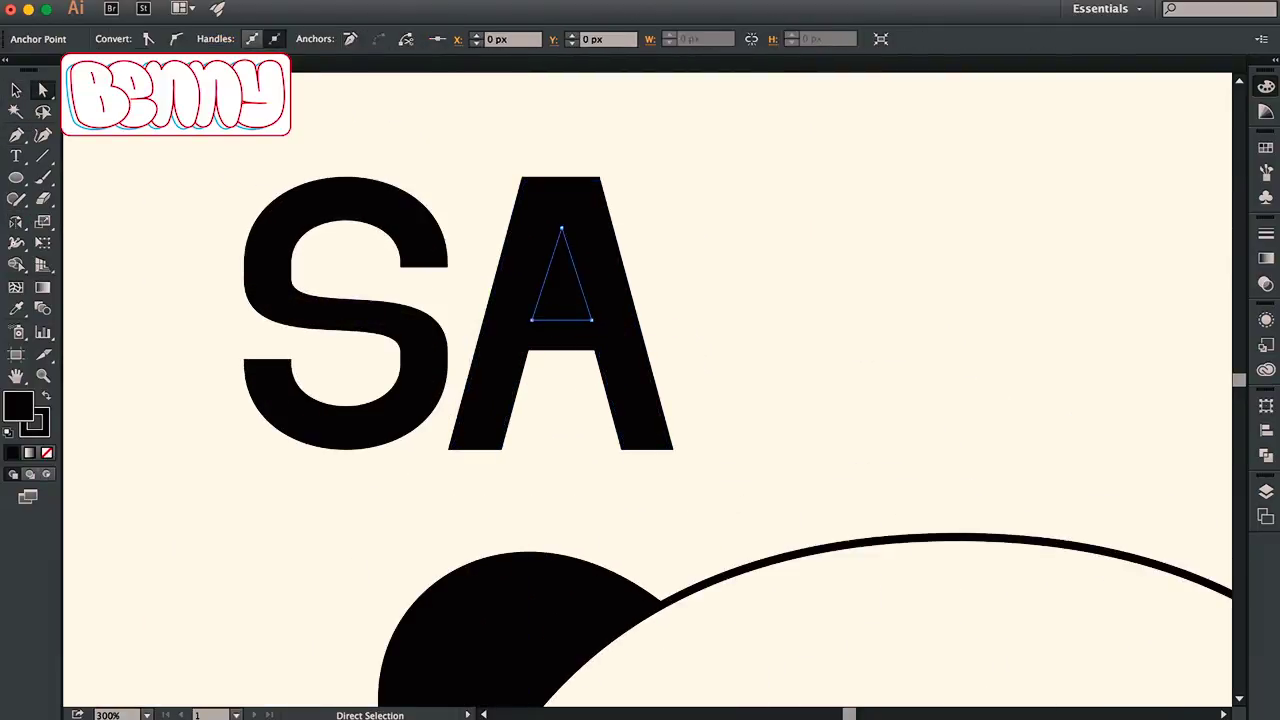
{"action": "key", "text": "super+shift+a"}
{"action": "key", "text": "super+0"}
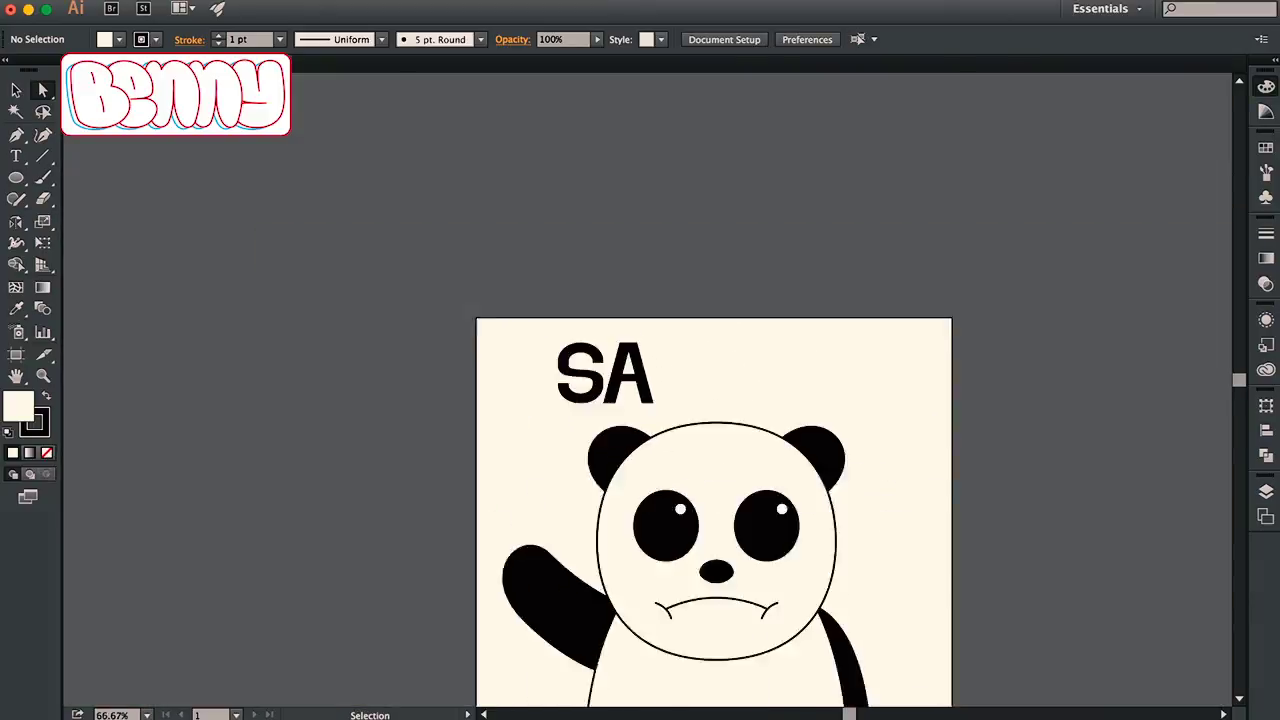
Draw the letter D's outline beside the A with a straight stem and curved side, using a 3 pt black stroke
{"action": "key", "text": "super+plus"}
{"action": "key", "text": "super+plus"}
{"action": "key", "text": "super+plus"}
{"action": "key", "text": "super+plus"}
{"action": "left_click", "coordinate": [595, 318]}
{"action": "key", "text": "super+shift+a"}
{"action": "key", "text": "super+0"}
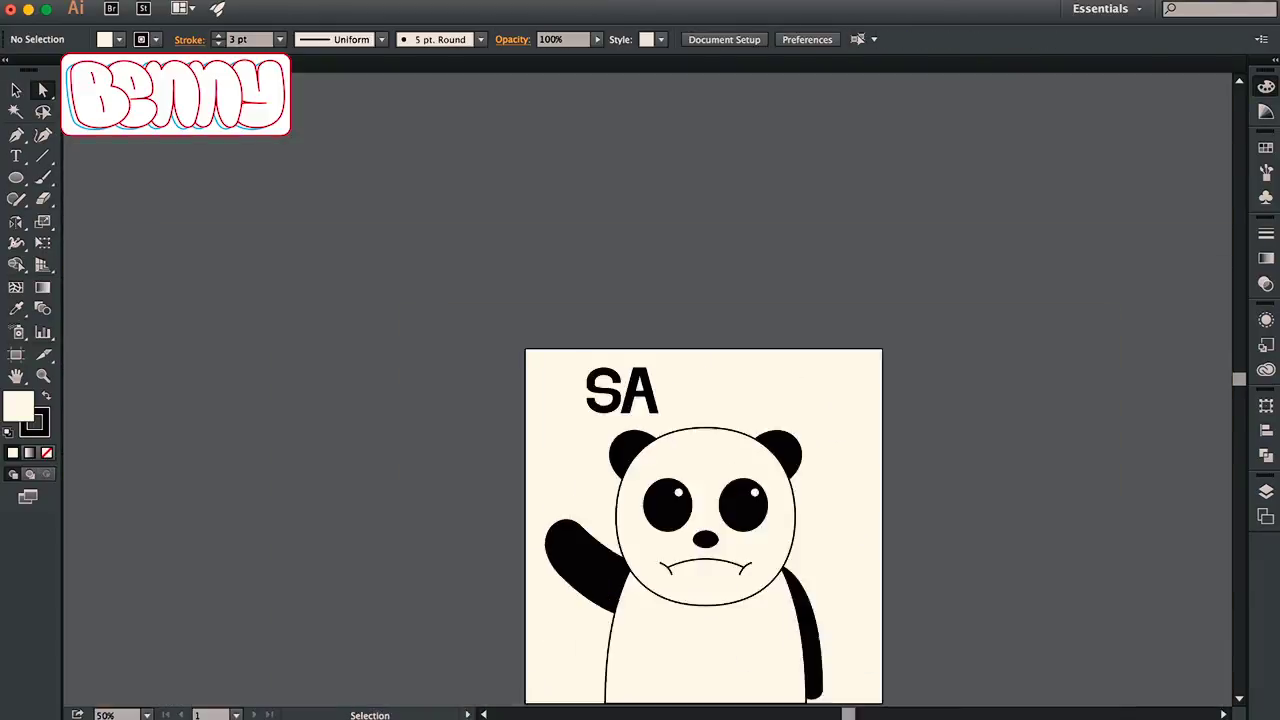
{"action": "key", "text": "super+plus"}
{"action": "key", "text": "super+plus"}
{"action": "key", "text": "super+plus"}
{"action": "scroll", "coordinate": [608, 565], "scroll_direction": "right", "scroll_amount": 3}
{"action": "key", "text": "p"}
{"action": "left_click", "coordinate": [609, 206]}
{"action": "left_click", "coordinate": [655, 206]}
{"action": "left_click_drag", "start_coordinate": [672, 563], "coordinate": [452, 563]}
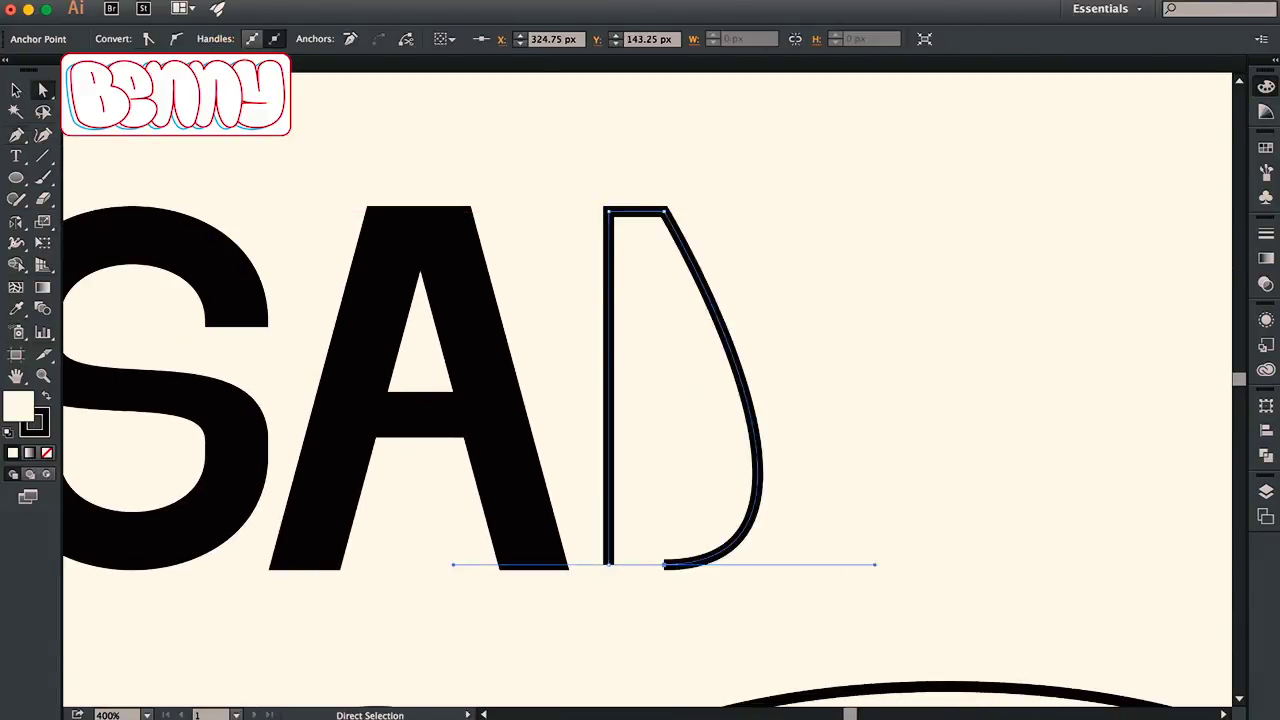
Extend the curve handle at the D's top edge to shape an evenly rounded bowl
{"action": "left_click_drag", "start_coordinate": [655, 206], "coordinate": [943, 206]}
{"action": "key", "text": "a"}
{"action": "key", "text": "super+minus"}
{"action": "key", "text": "super+minus"}
{"action": "key", "text": "super+minus"}
{"action": "key", "text": "super+minus"}
{"action": "key", "text": "super+minus"}
{"action": "key", "text": "super+minus"}
{"action": "key", "text": "super+minus"}
{"action": "key", "text": "super+minus"}
{"action": "key", "text": "super+minus"}
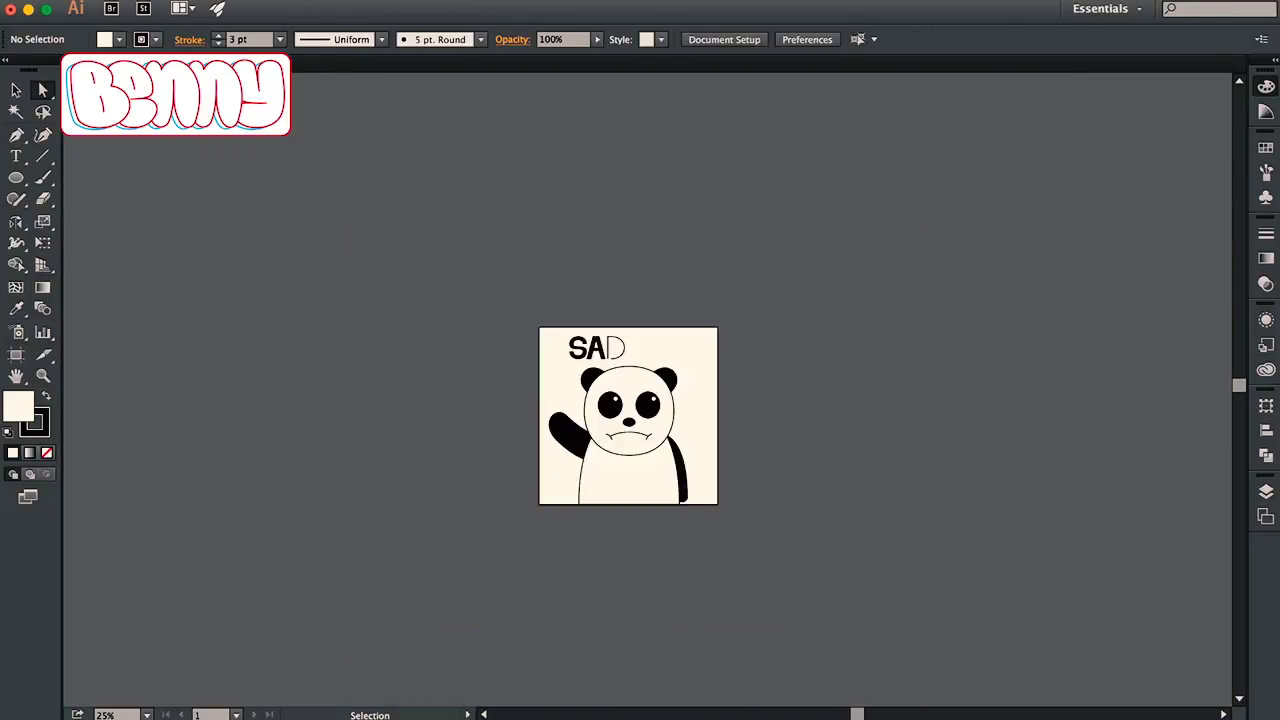
Add a short arched line under the panda's right-hand eye, covering the eye's lower edge
{"action": "key", "text": "super+plus"}
{"action": "key", "text": "super+plus"}
{"action": "key", "text": "super+plus"}
{"action": "key", "text": "super+plus"}
{"action": "key", "text": "super+plus"}
{"action": "key", "text": "super+plus"}
{"action": "key", "text": "super+plus"}
{"action": "left_click_drag", "start_coordinate": [651, 457], "coordinate": [698, 477]}
{"action": "key", "text": "a"}
{"action": "left_click_drag", "start_coordinate": [563, 457], "coordinate": [512, 457]}
{"action": "key", "text": "v"}
Copy the under-eye arch horizontally to the other eye
{"action": "key", "text": "super+minus"}
{"action": "key", "text": "super+minus"}
{"action": "key", "text": "super+minus"}
{"action": "key", "text": "super+minus"}
{"action": "key", "text": "super+minus"}
{"action": "left_click_drag", "start_coordinate": [636, 452], "coordinate": [392, 447]}
{"action": "key", "text": "super+plus"}
{"action": "key", "text": "super+plus"}
{"action": "key", "text": "super+plus"}
{"action": "key", "text": "super+plus"}
{"action": "key", "text": "super+plus"}
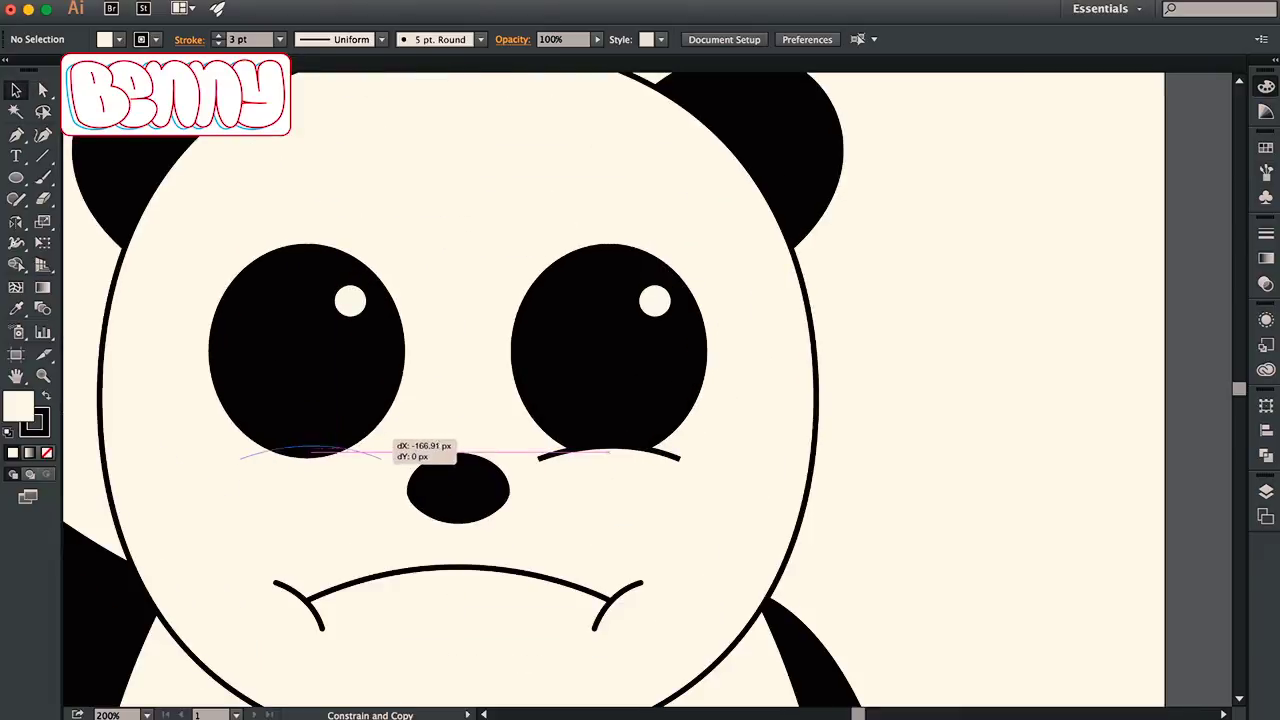
{"action": "key", "text": "super+minus"}
{"action": "key", "text": "super+minus"}
{"action": "key", "text": "super+minus"}
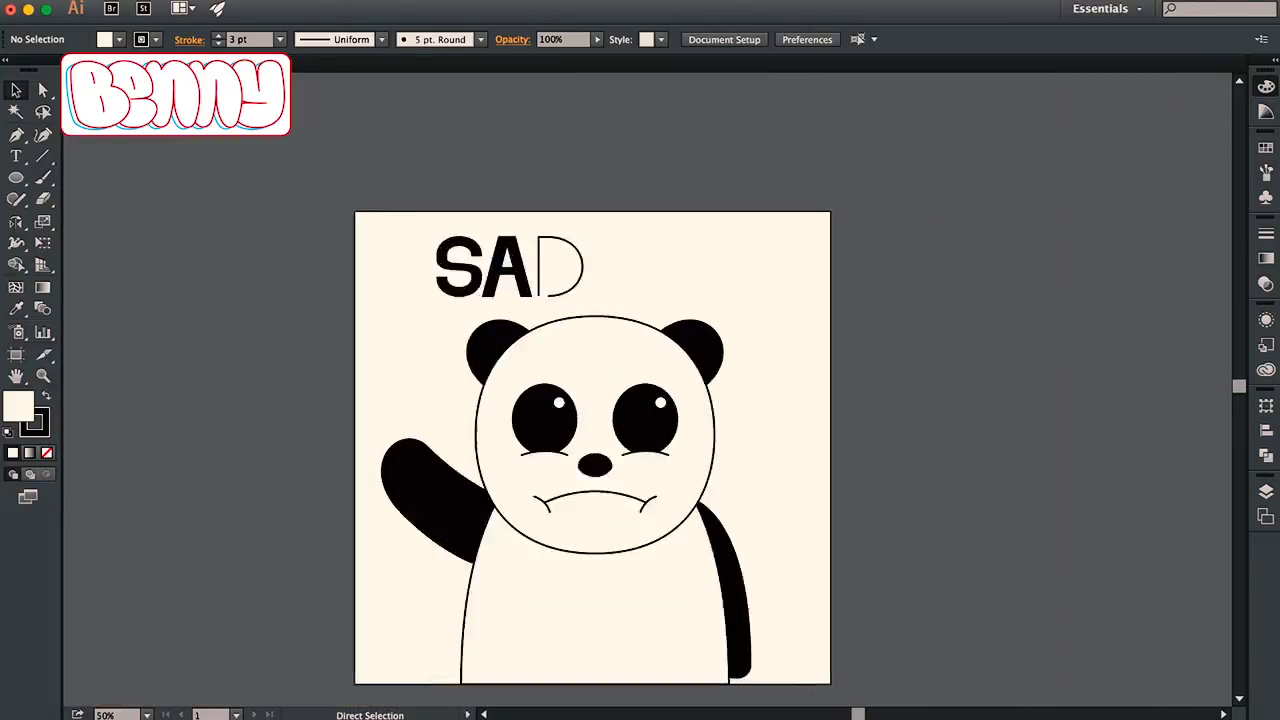
{"action": "key", "text": "super+plus"}
{"action": "left_click", "coordinate": [566, 457]}
{"action": "key", "text": "super+minus"}
{"action": "key", "text": "shift+super+a"}
{"action": "key", "text": "super+minus"}
{"action": "key", "text": "super+minus"}
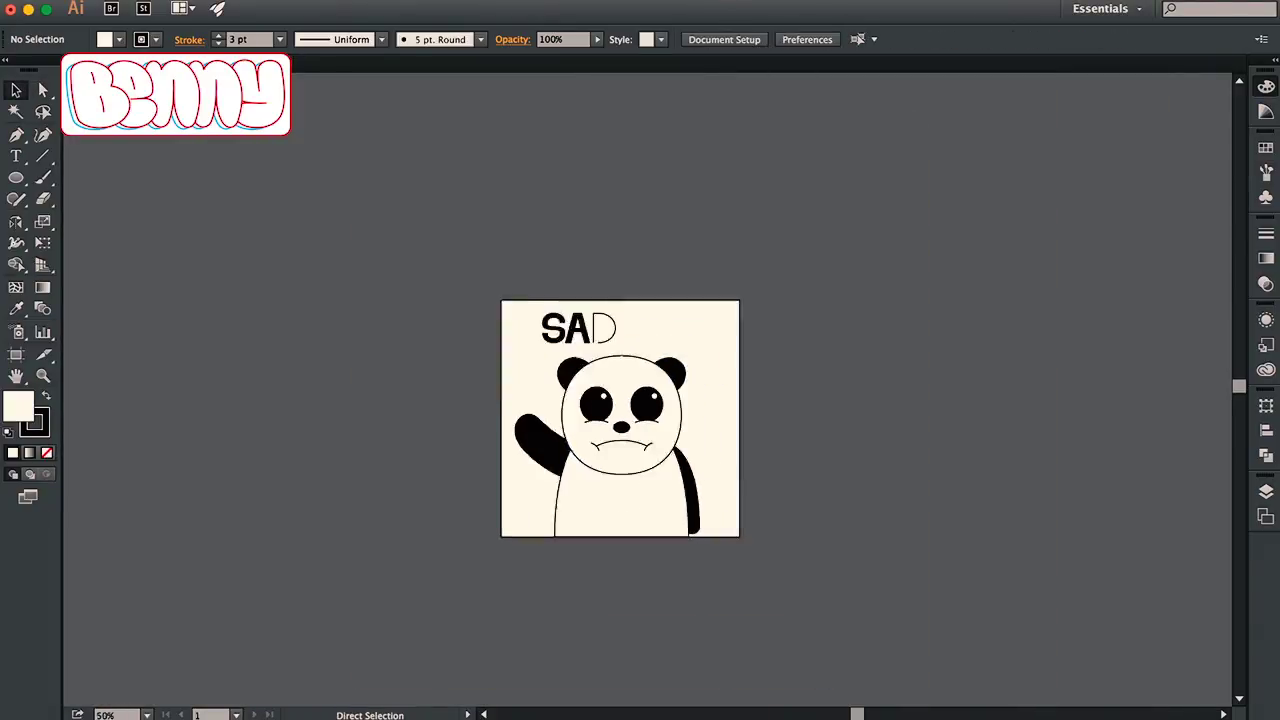
Close the D's outline and add a smaller D-shaped counter inside it
{"action": "key", "text": "super+plus"}
{"action": "key", "text": "super+plus"}
{"action": "key", "text": "super+plus"}
{"action": "key", "text": "super+plus"}
{"action": "key", "text": "a"}
{"action": "left_click_drag", "start_coordinate": [508, 339], "coordinate": [710, 339]}
{"action": "left_click_drag", "start_coordinate": [585, 350], "coordinate": [549, 338]}
{"action": "key", "text": "shift+super+a"}
{"action": "key", "text": "super+minus"}
{"action": "key", "text": "super+minus"}
{"action": "key", "text": "super+minus"}
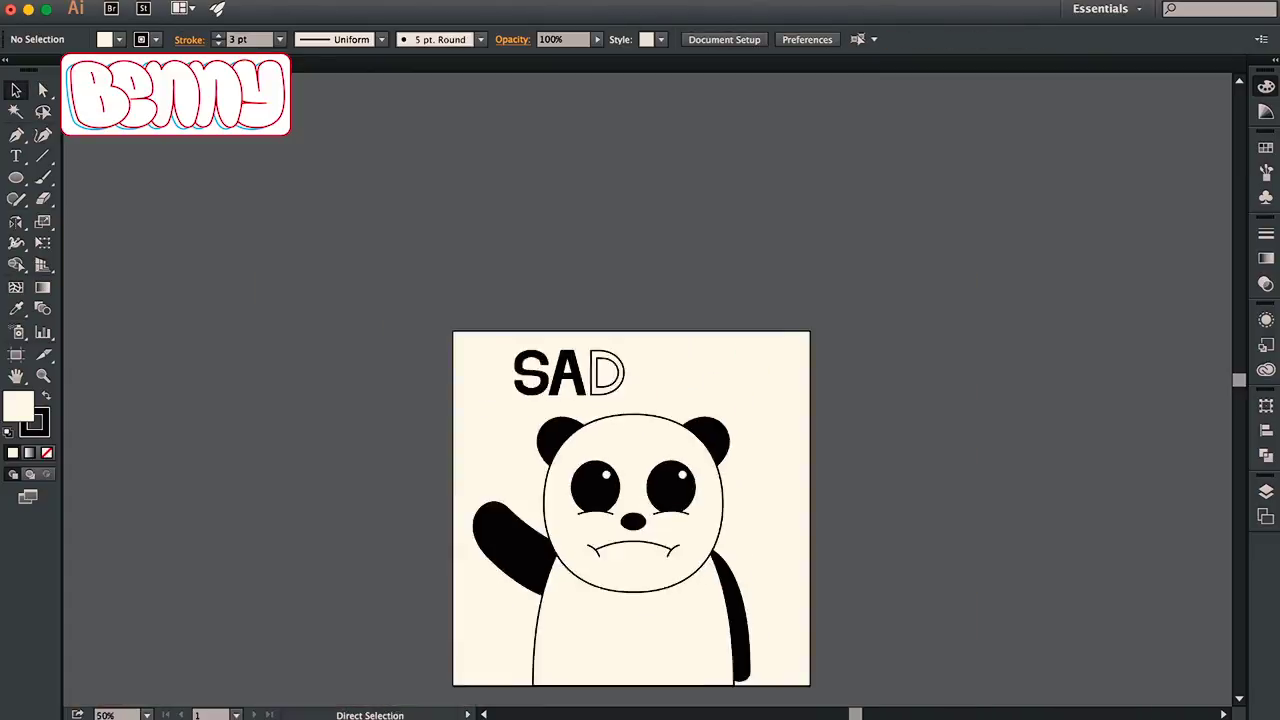
Refine the D's outer bowl and fill the letter solid black around a cream counter
{"action": "key", "text": "super+plus"}
{"action": "key", "text": "super+plus"}
{"action": "key", "text": "super+plus"}
{"action": "key", "text": "super+plus"}
{"action": "key", "text": "super+plus"}
{"action": "key", "text": "super+plus"}
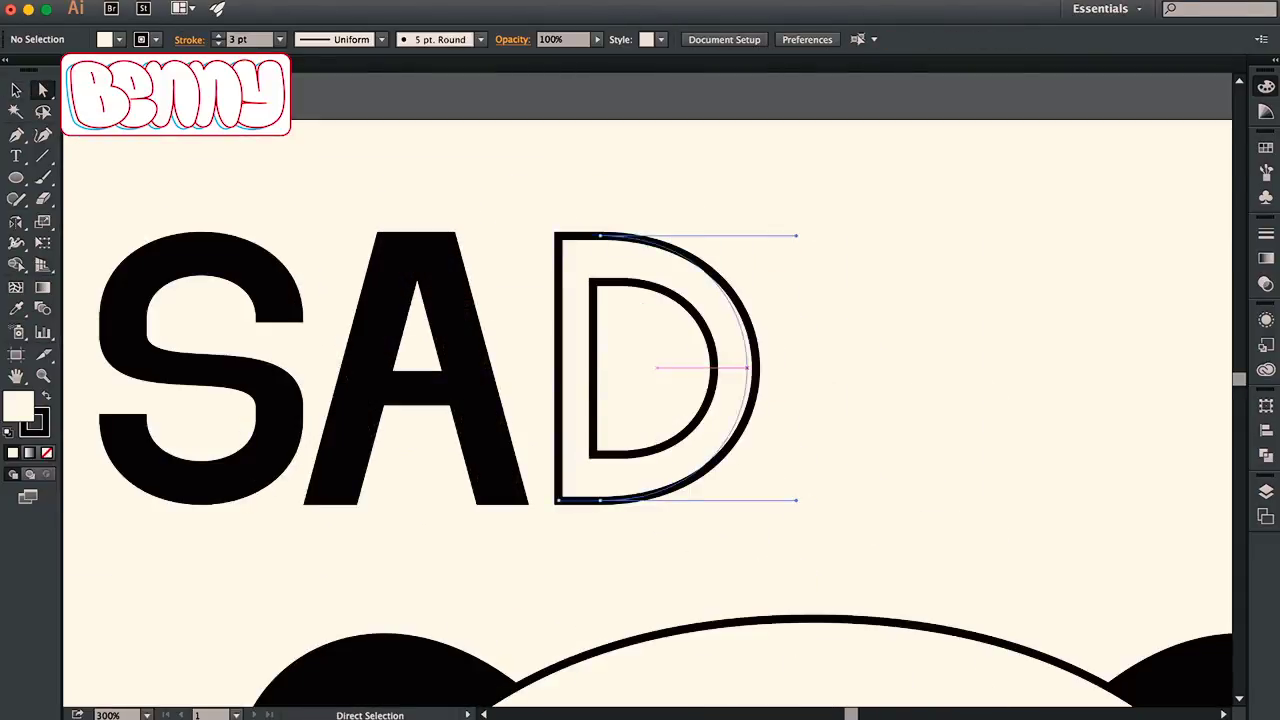
{"action": "key", "text": "super+z"}
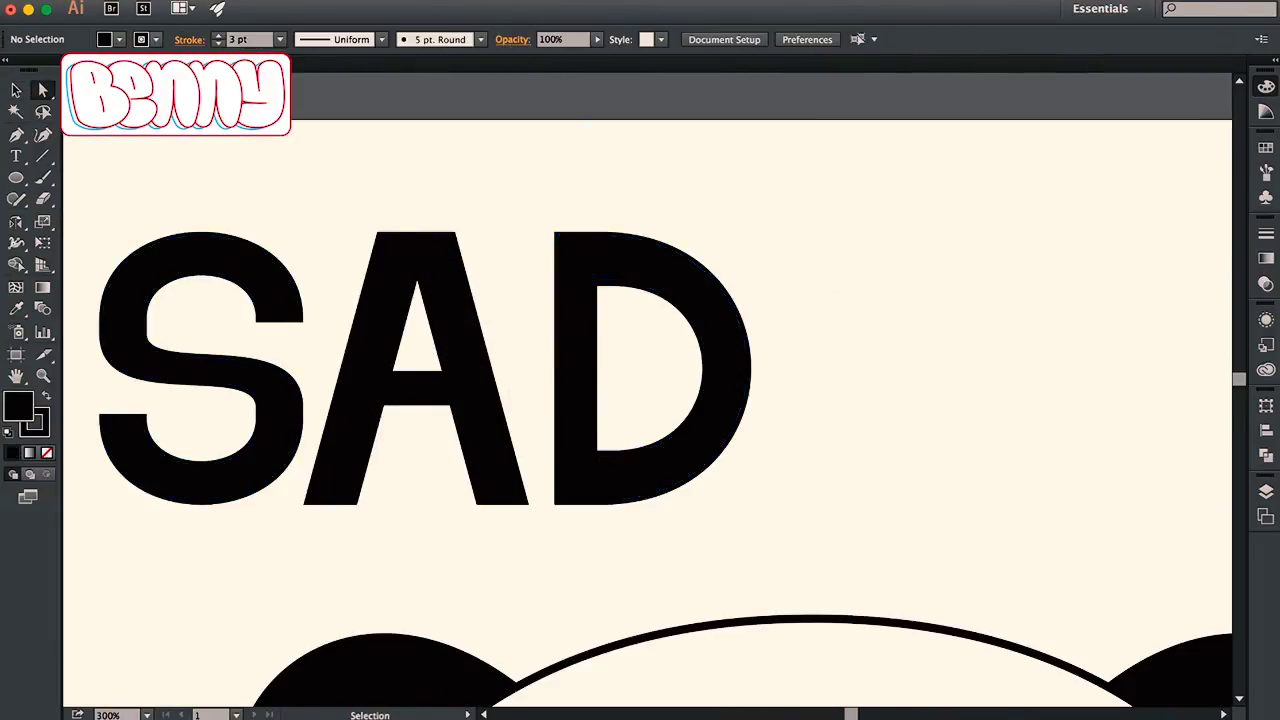
Enlarge the SAD lettering above the panda's head and recolour it light blue
{"action": "key", "text": "super+minus"}
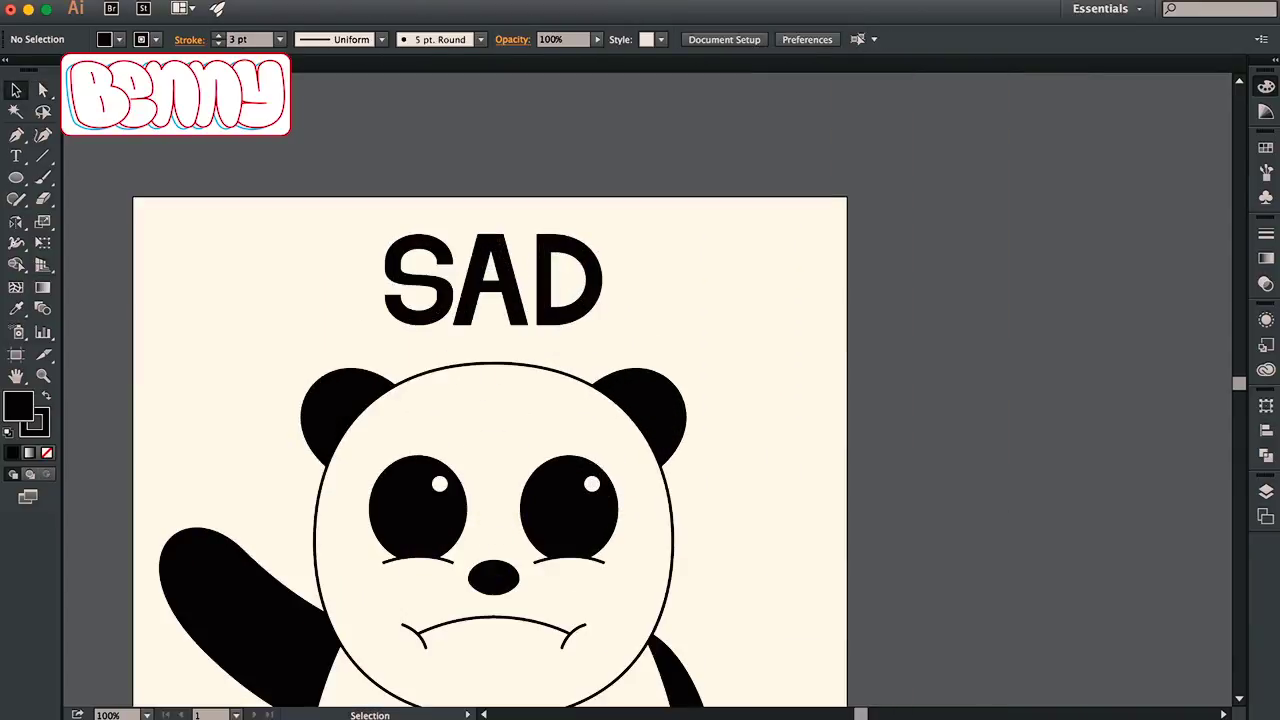
{"action": "left_click", "coordinate": [546, 280]}
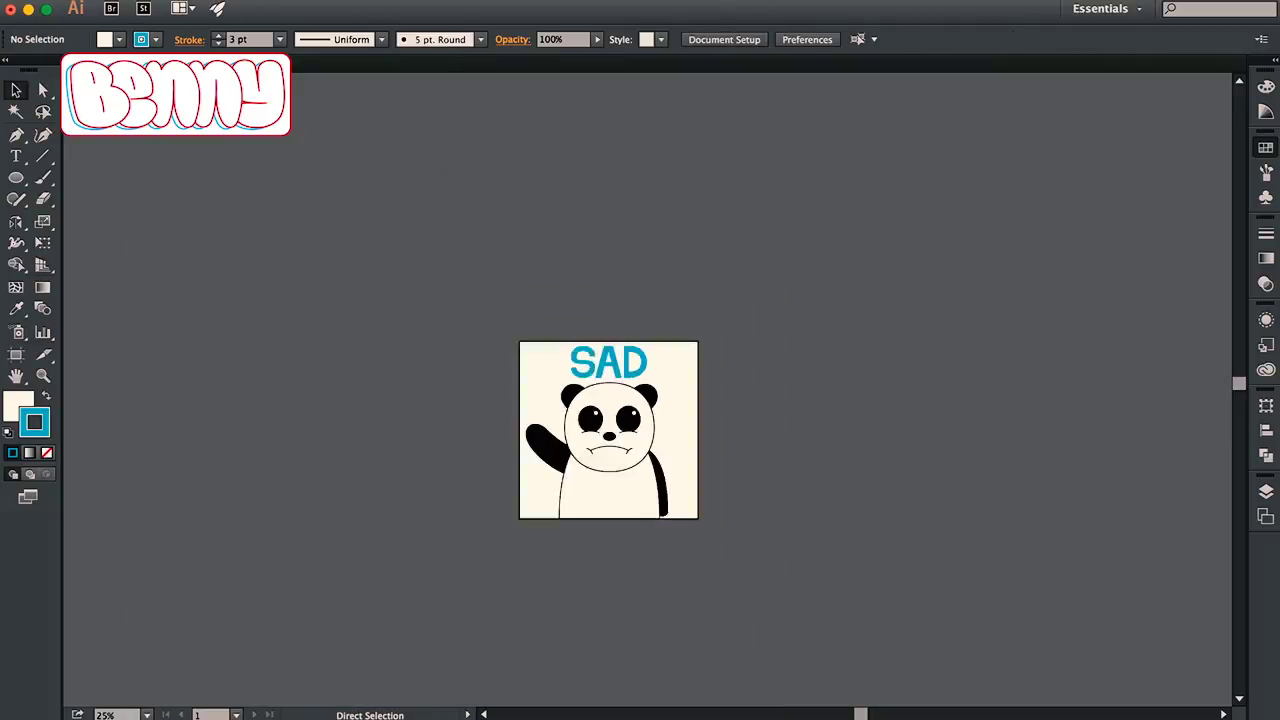
{"action": "key", "text": "super+minus"}
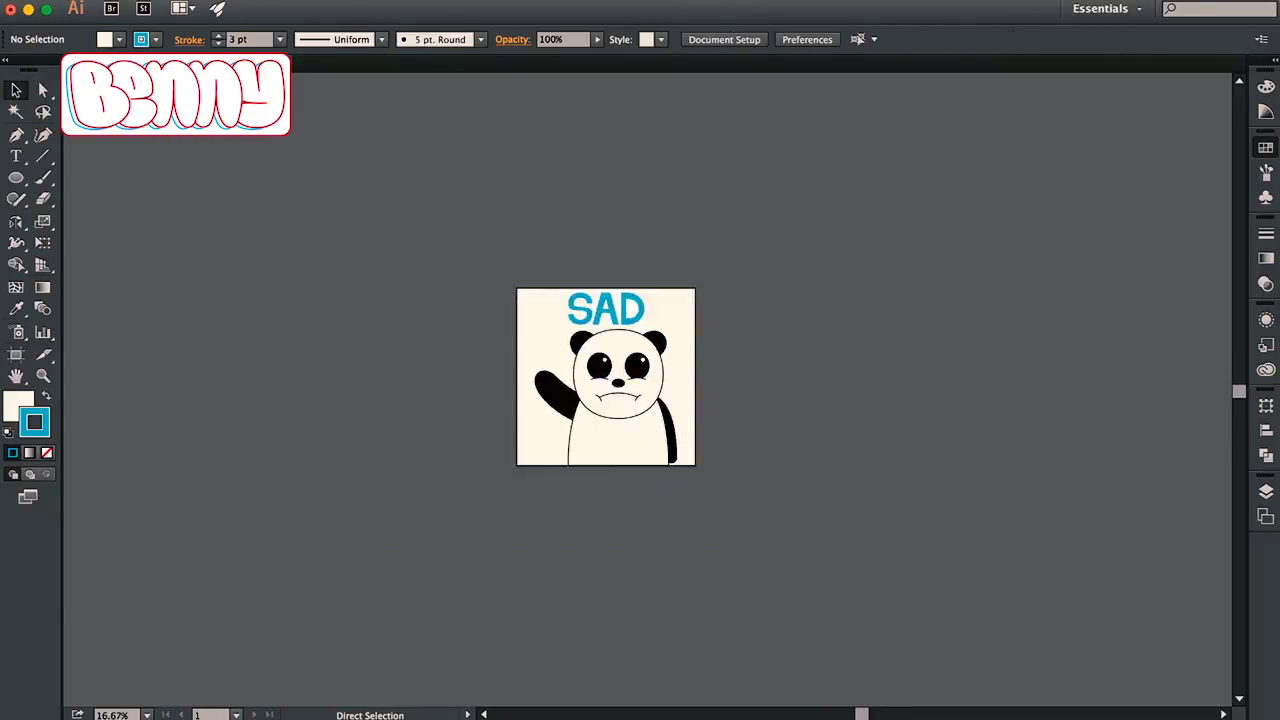
Stretch the SAD letters taller and scale the panda down slightly beneath them
{"action": "key", "text": "super+plus"}
{"action": "key", "text": "super+plus"}
{"action": "key", "text": "super+plus"}
{"action": "key", "text": "super+plus"}
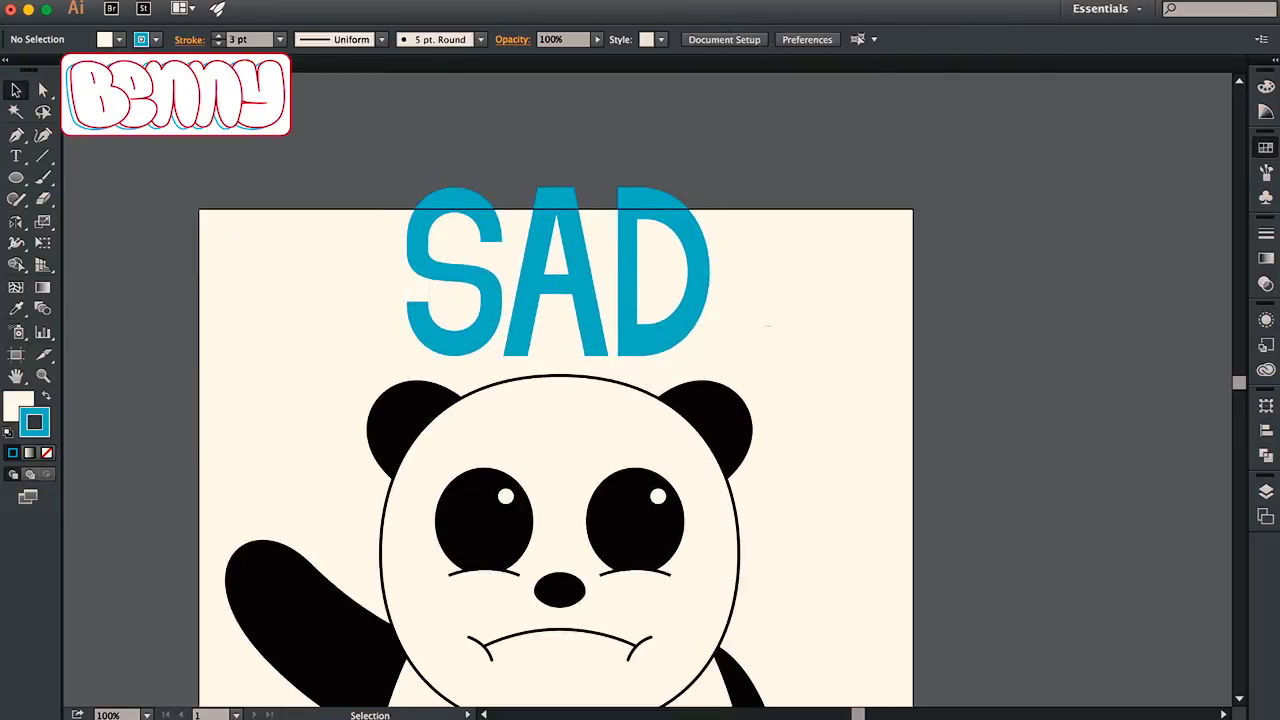
{"action": "scroll", "coordinate": [555, 400], "scroll_direction": "down", "scroll_amount": 6}
{"action": "scroll", "coordinate": [555, 400], "scroll_direction": "up", "scroll_amount": 3}
{"action": "left_click", "coordinate": [508, 213]}
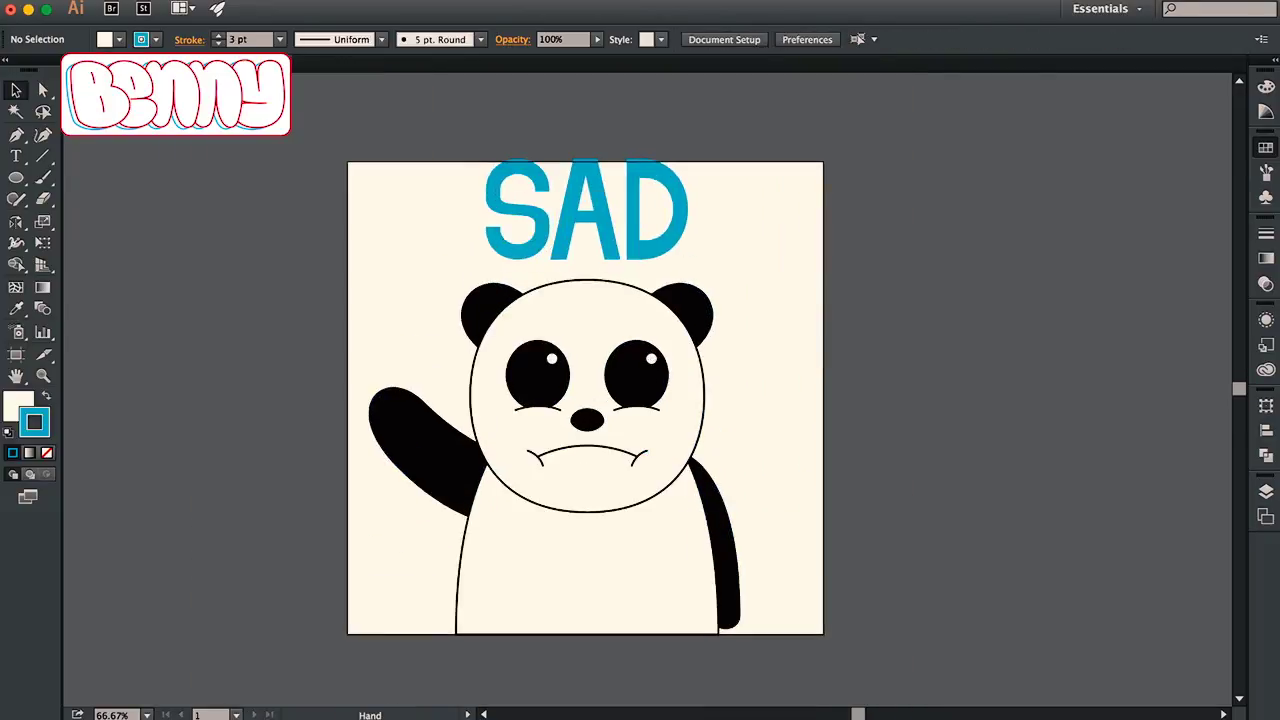
Fit the blue SAD lettering between the artboard's upper edge and the panda's head
{"action": "scroll", "coordinate": [573, 400], "scroll_direction": "down", "scroll_amount": 2}
{"action": "scroll", "coordinate": [573, 400], "scroll_direction": "up", "scroll_amount": 4}
{"action": "left_click", "coordinate": [573, 272]}
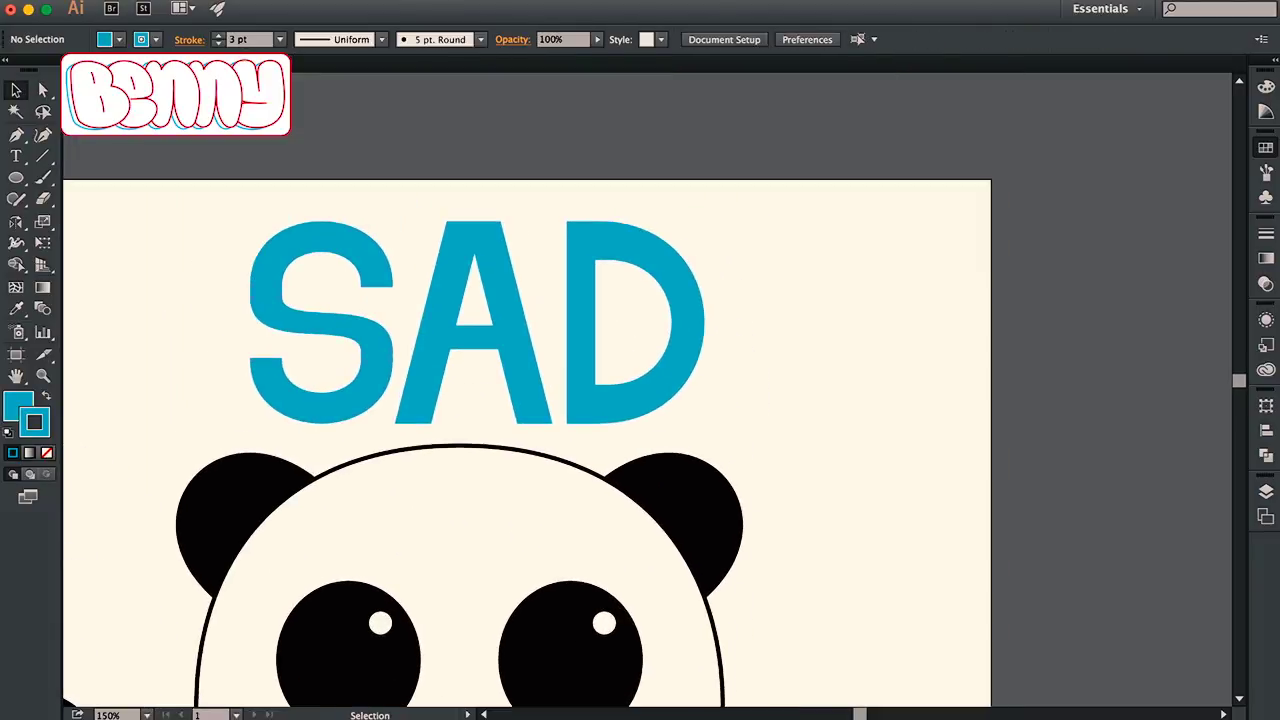
{"action": "left_click", "coordinate": [474, 320]}
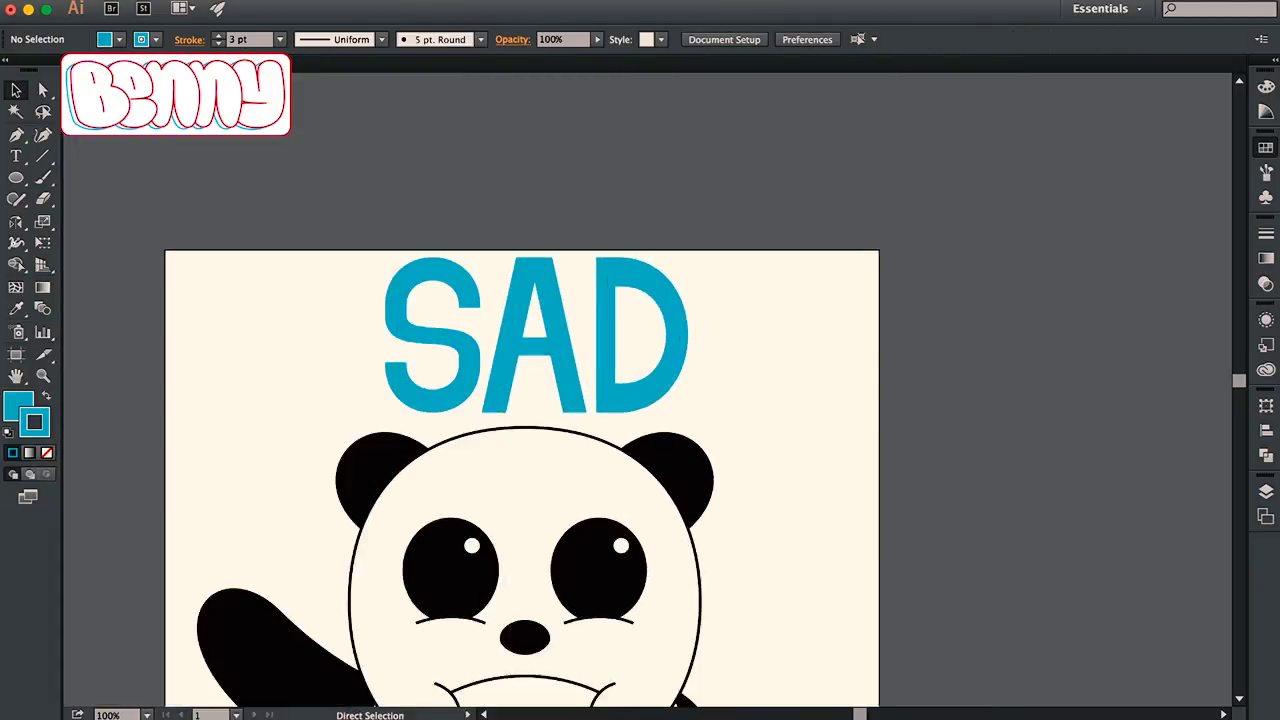
{"action": "scroll", "coordinate": [530, 400], "scroll_direction": "down", "scroll_amount": 3}
{"action": "key", "text": "super+0"}
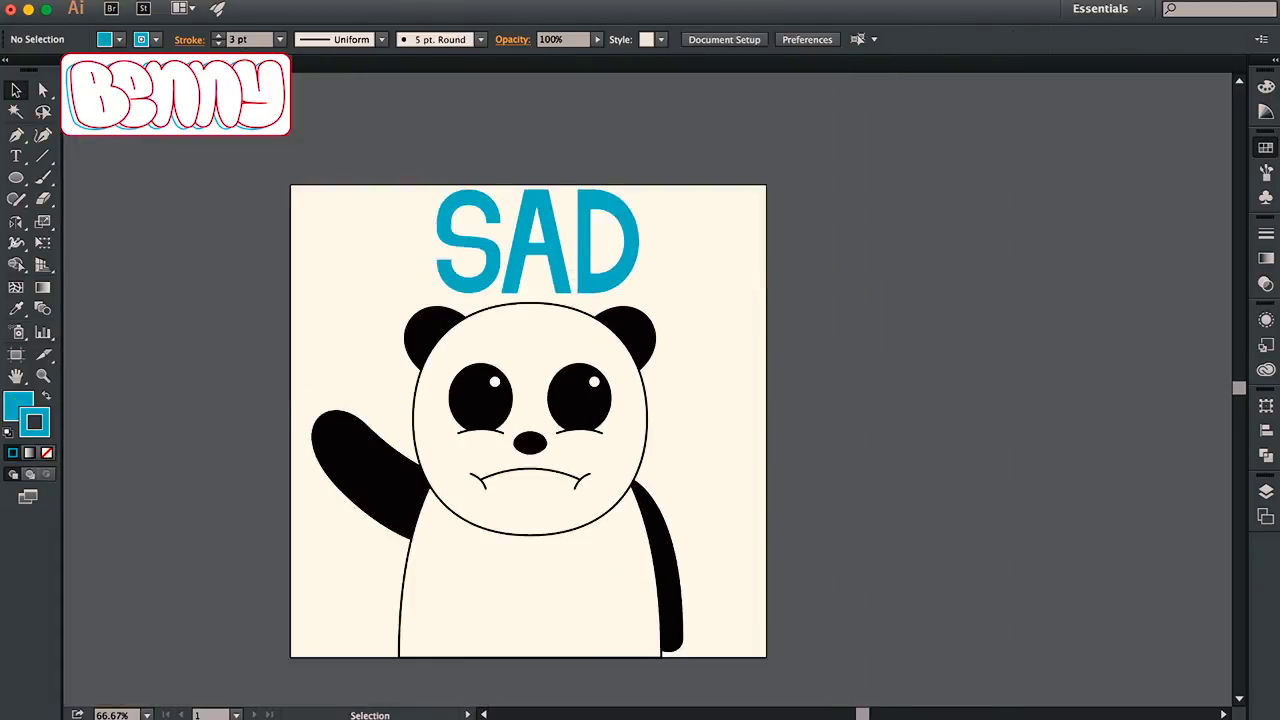
Move the SAD lettering onto the panda's belly at a smaller size and enlarge the panda figure
{"action": "left_click_drag", "start_coordinate": [537, 245], "coordinate": [540, 577]}
{"action": "left_click_drag", "start_coordinate": [562, 638], "coordinate": [562, 638]}
{"action": "scroll", "coordinate": [562, 500], "scroll_direction": "down", "scroll_amount": 2}
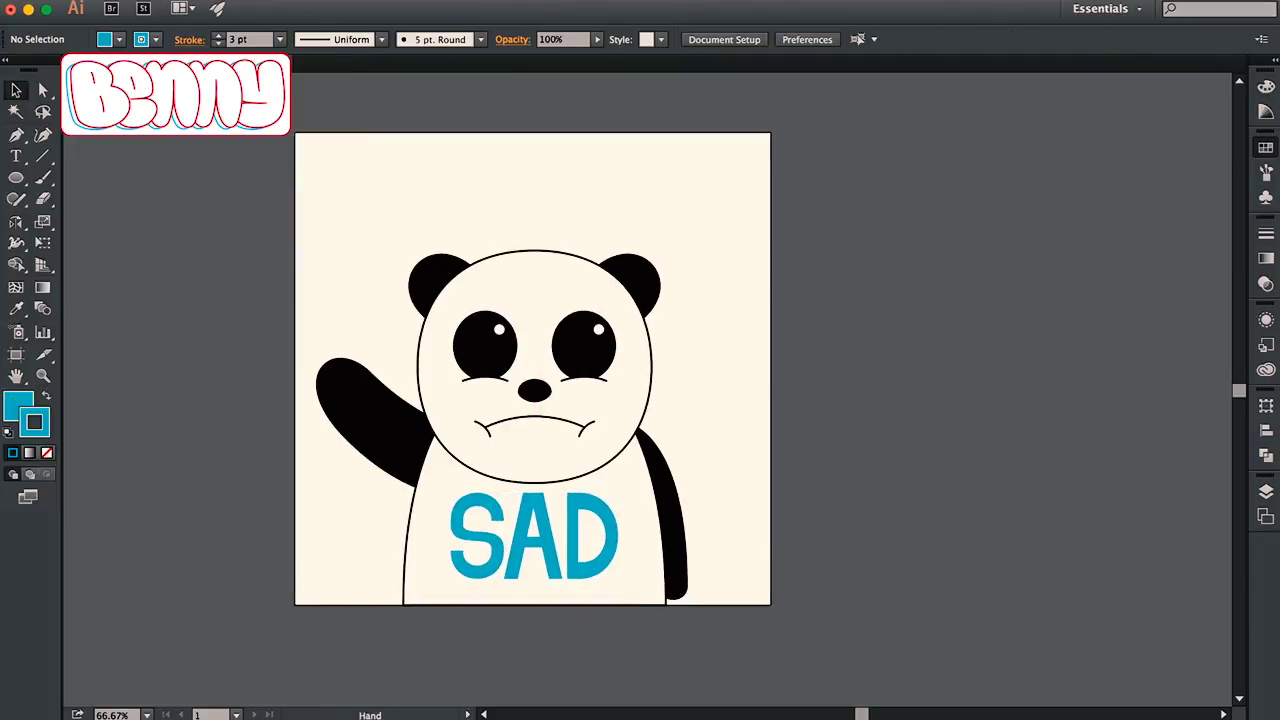
{"action": "key", "text": "super+a"}
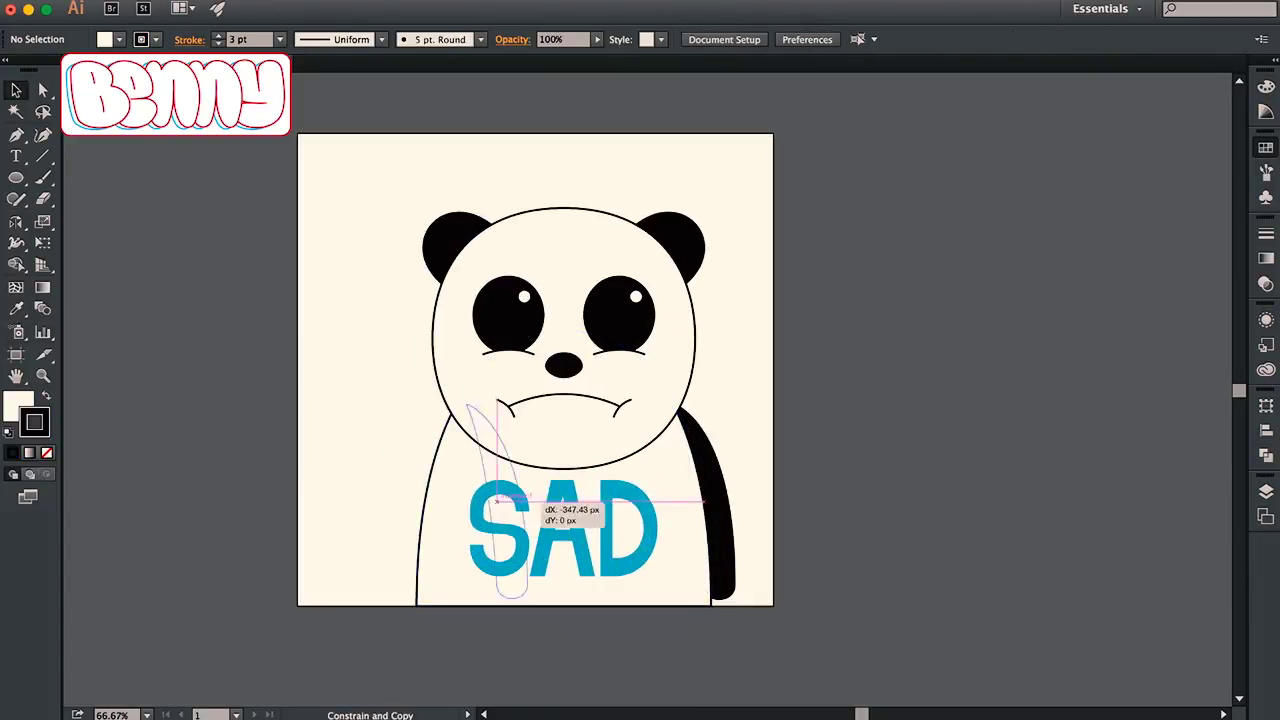
Replace the waving arm with a mirrored copy of the lowered arm and set the A slightly lower than the S and D
{"action": "left_click_drag", "start_coordinate": [497, 500], "coordinate": [462, 500]}
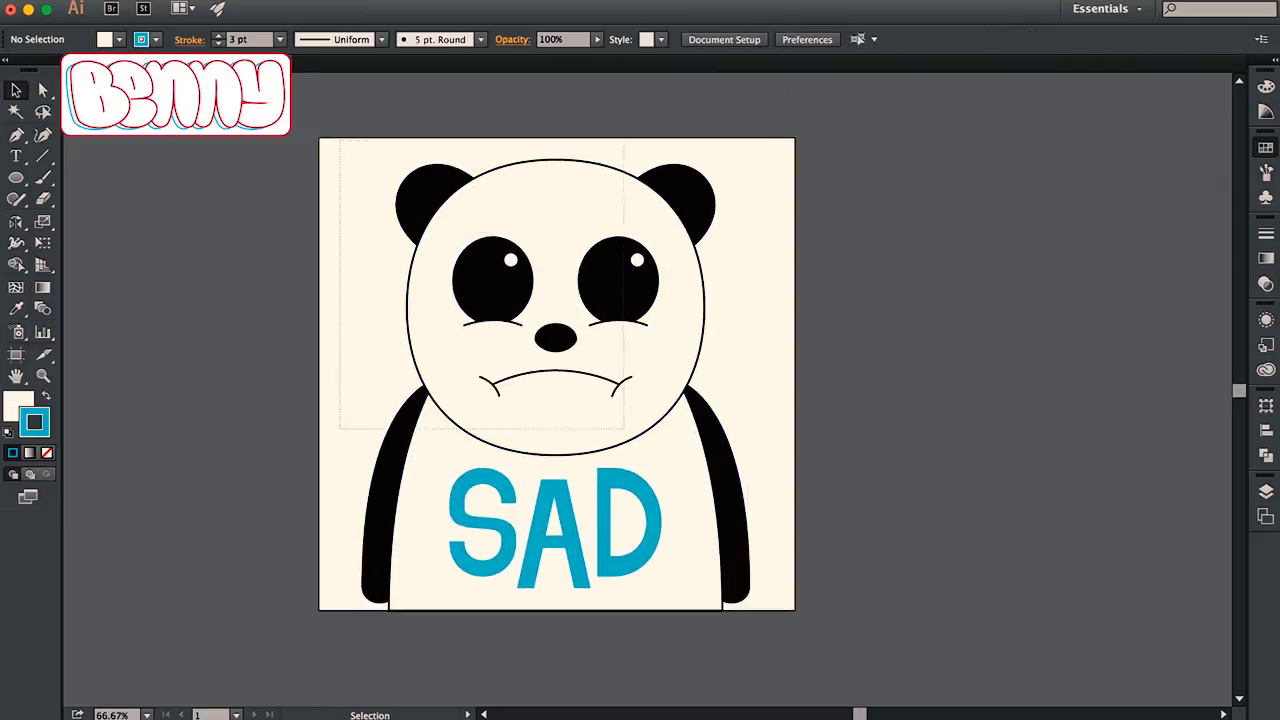
{"action": "scroll", "coordinate": [543, 400], "scroll_direction": "down", "scroll_amount": 4}
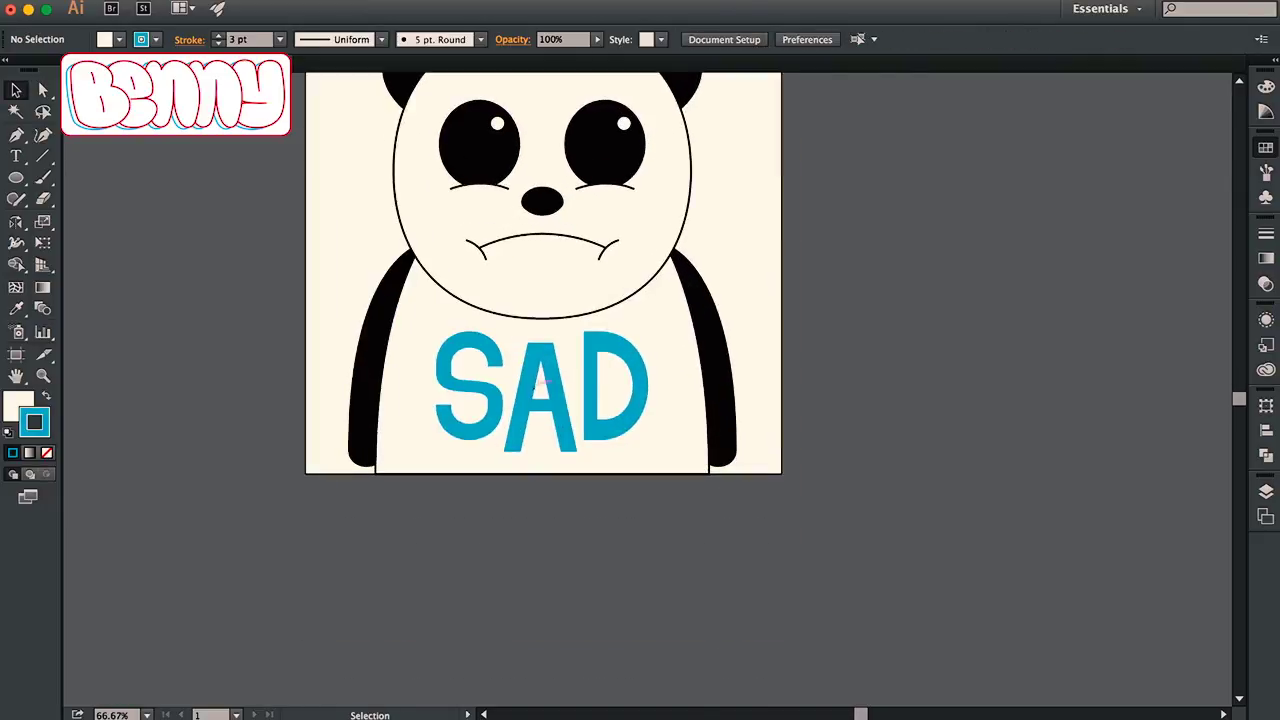
{"action": "key", "text": "super+shift+a"}
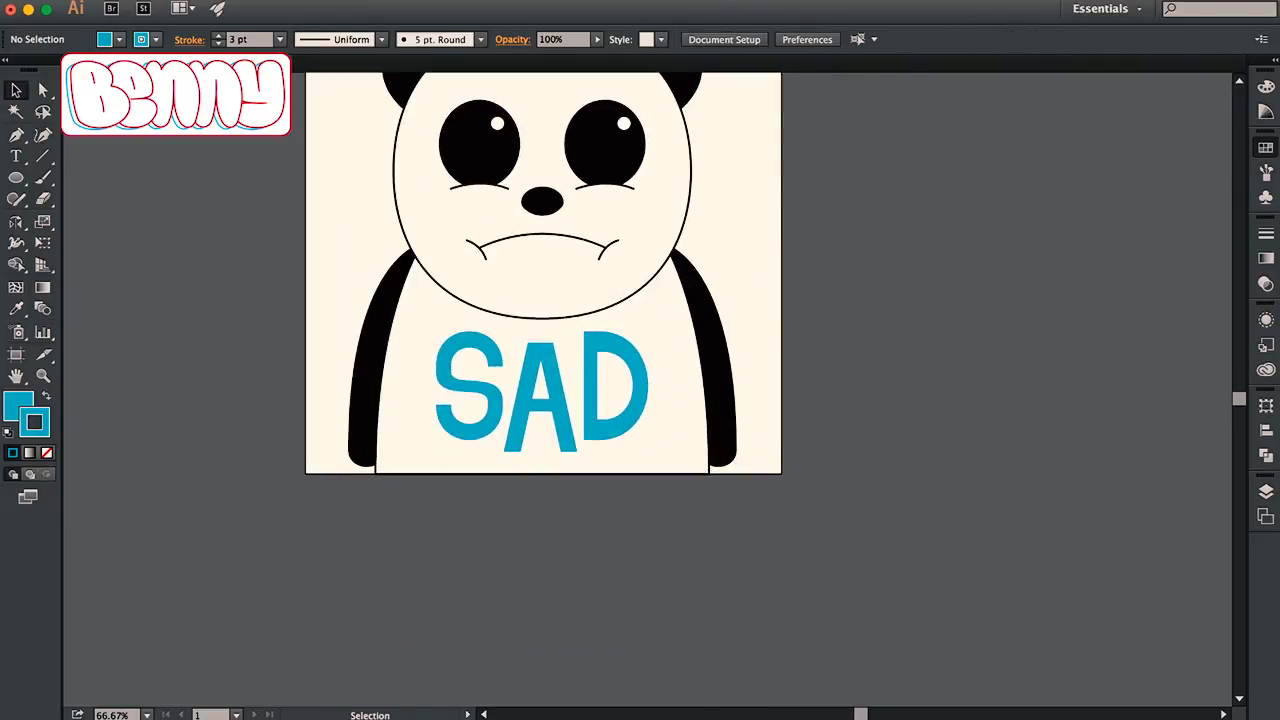
{"action": "key", "text": "super+equal"}
{"action": "left_click", "coordinate": [566, 500]}
{"action": "key", "text": "super+shift+a"}
{"action": "key", "text": "super+1"}
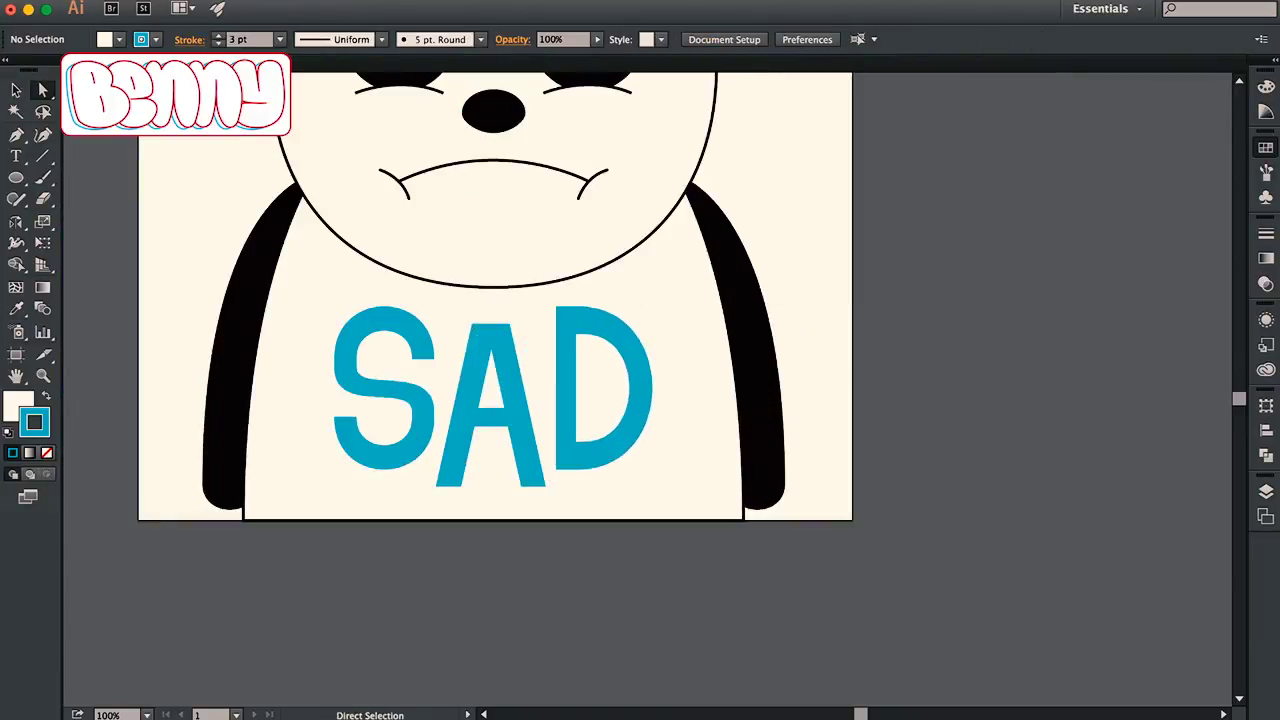
Place a navy copy of the SAD letters behind the light blue ones, offset down and left as a drop shadow
{"action": "key", "text": "v"}
{"action": "left_click", "coordinate": [490, 420], "text": "shift"}
{"action": "left_click", "coordinate": [600, 390], "text": "shift"}
{"action": "key", "text": "super+shift+a"}
{"action": "key", "text": "super+minus"}
{"action": "key", "text": "a"}
{"action": "key", "text": "super+a"}
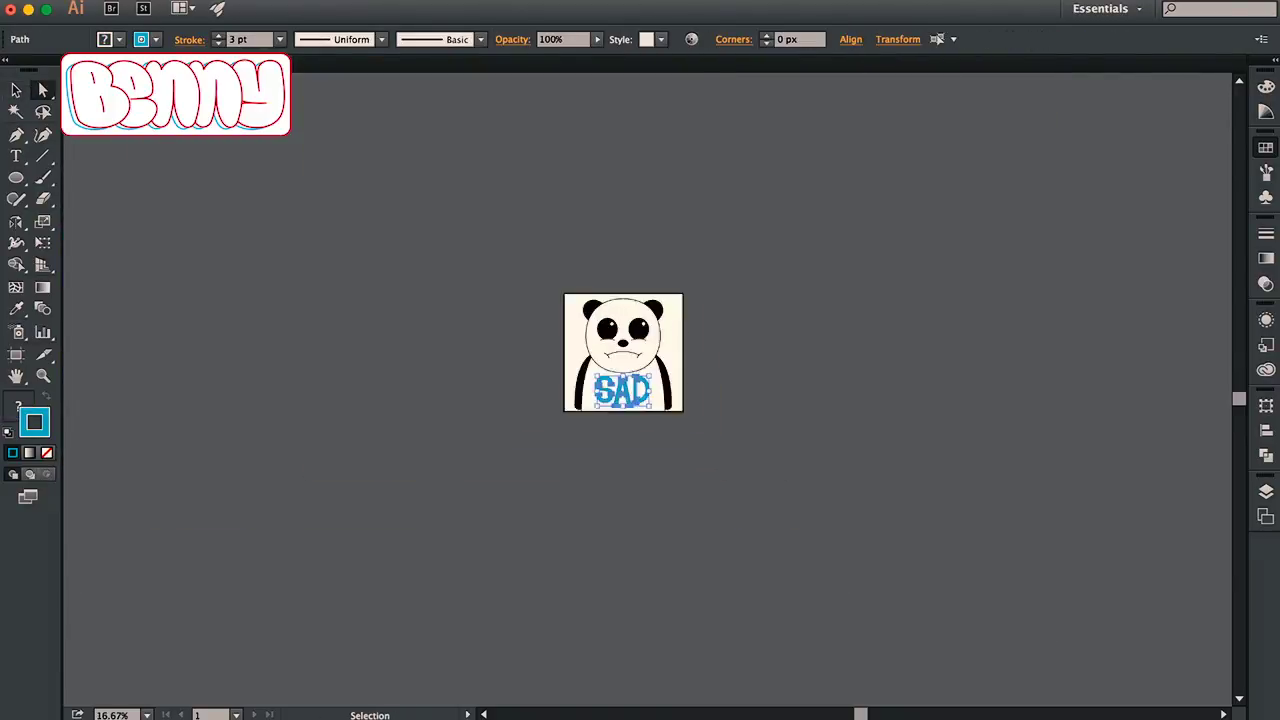
{"action": "key", "text": "super+equal"}
{"action": "key", "text": "super+equal"}
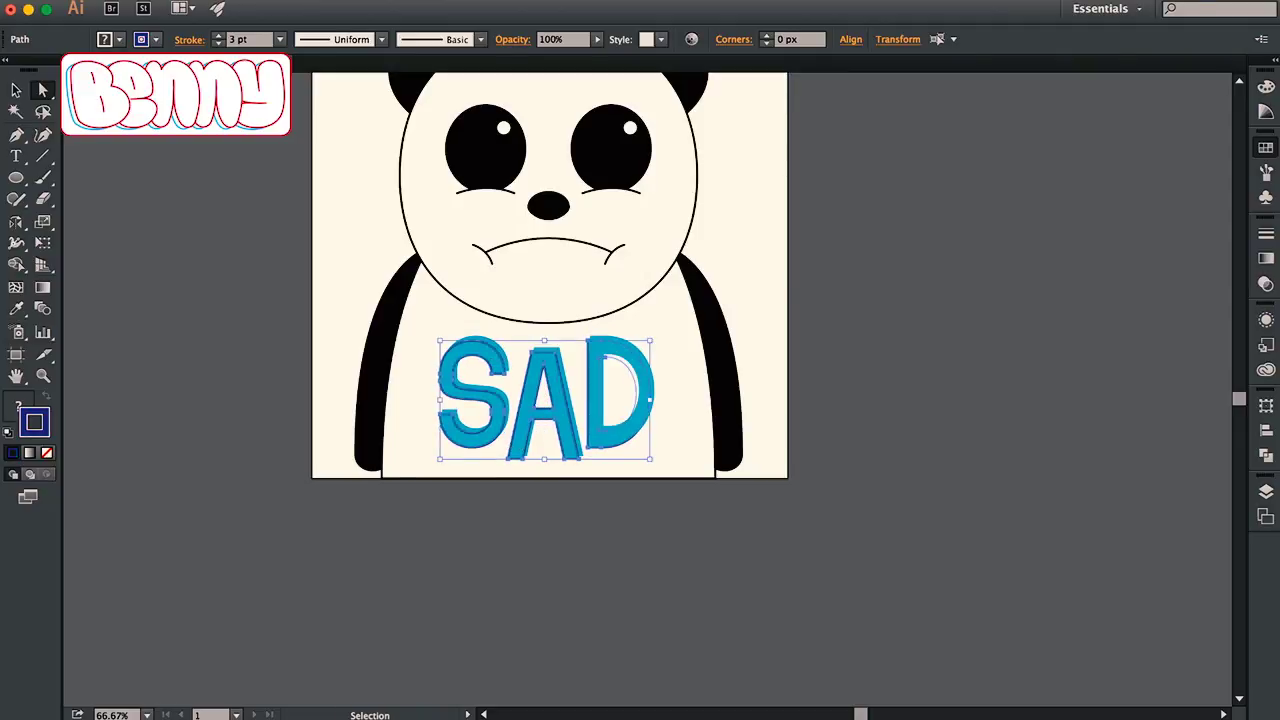
{"action": "key", "text": "super+equal"}
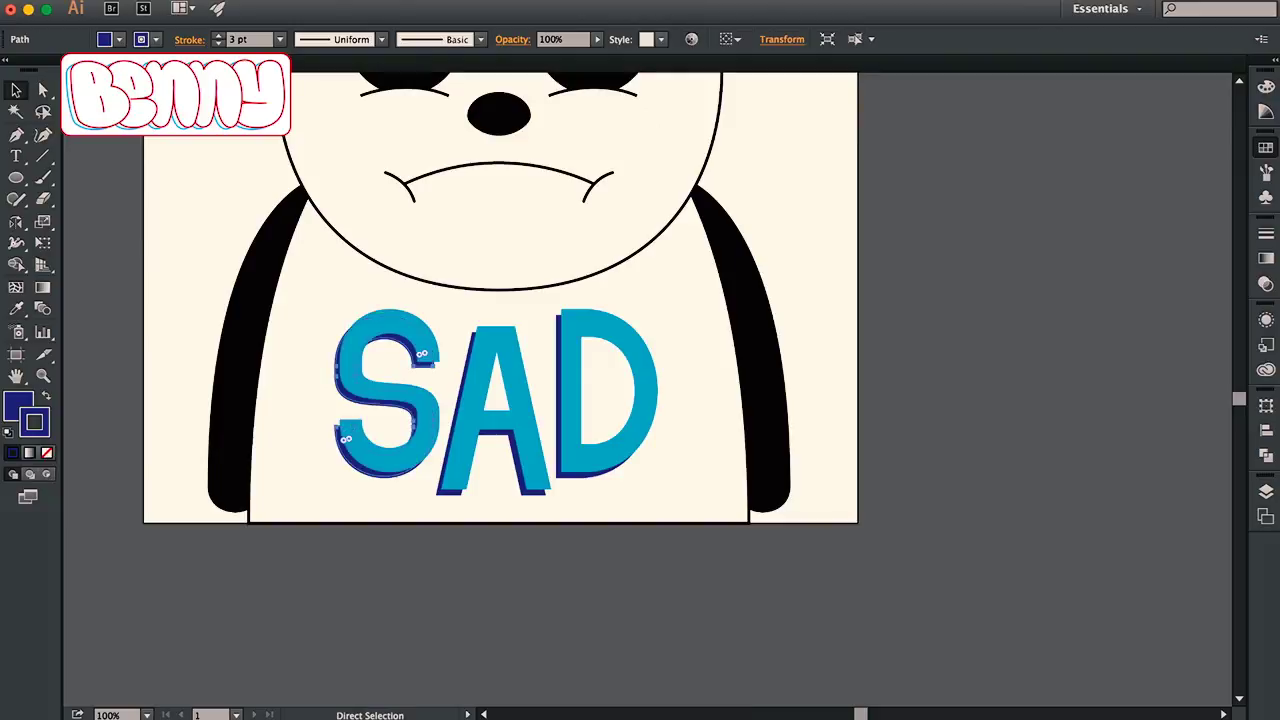
Scale the panda artwork without the lettering down to about 633 by 743 px
{"action": "key", "text": "super+minus"}
{"action": "key", "text": "super+minus"}
{"action": "key", "text": "super+minus"}
{"action": "key", "text": "v"}
{"action": "key", "text": "super+a"}
{"action": "key", "text": "super+equal"}
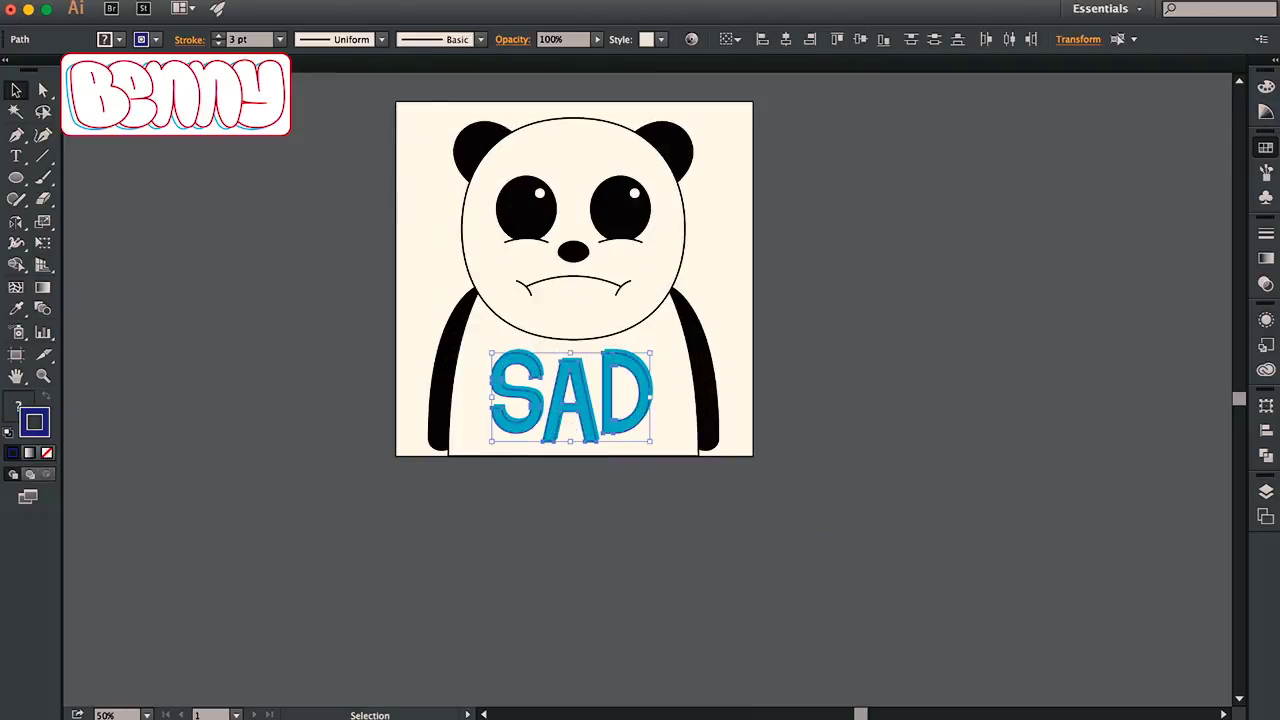
{"action": "key", "text": "super+shift+a"}
{"action": "key", "text": "a"}
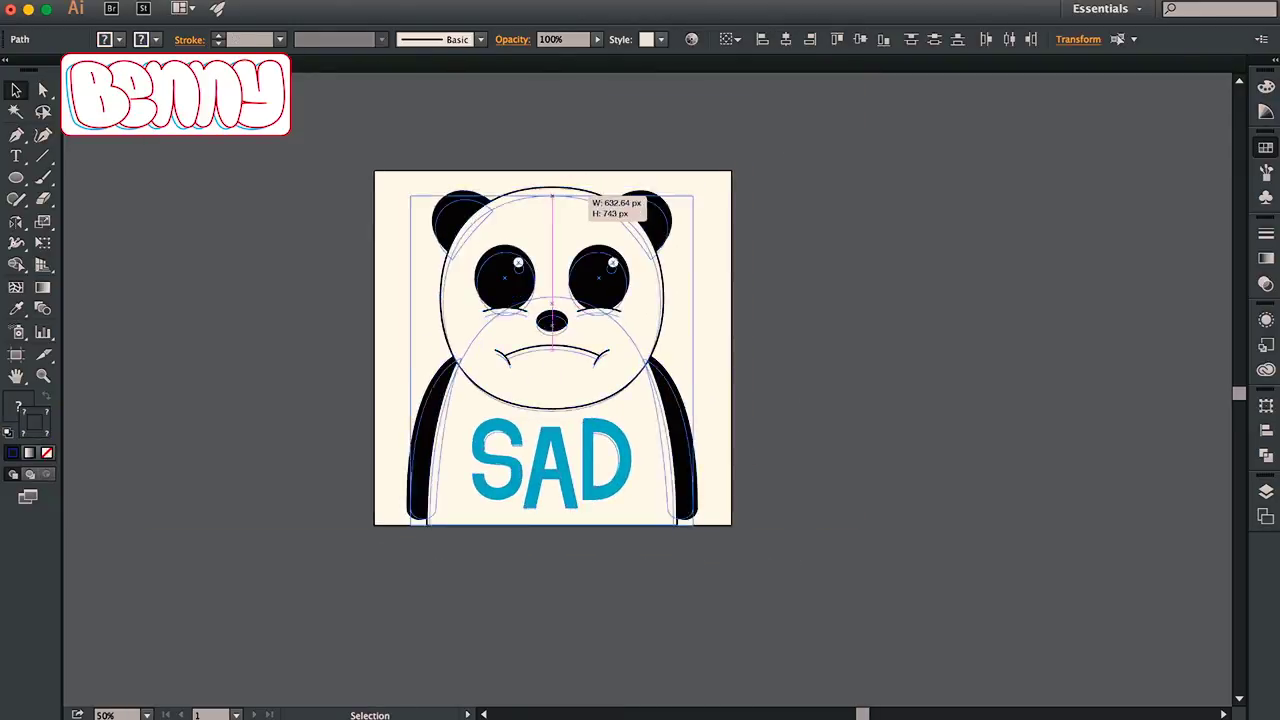
{"action": "key", "text": "super+minus"}
{"action": "key", "text": "super+equal"}
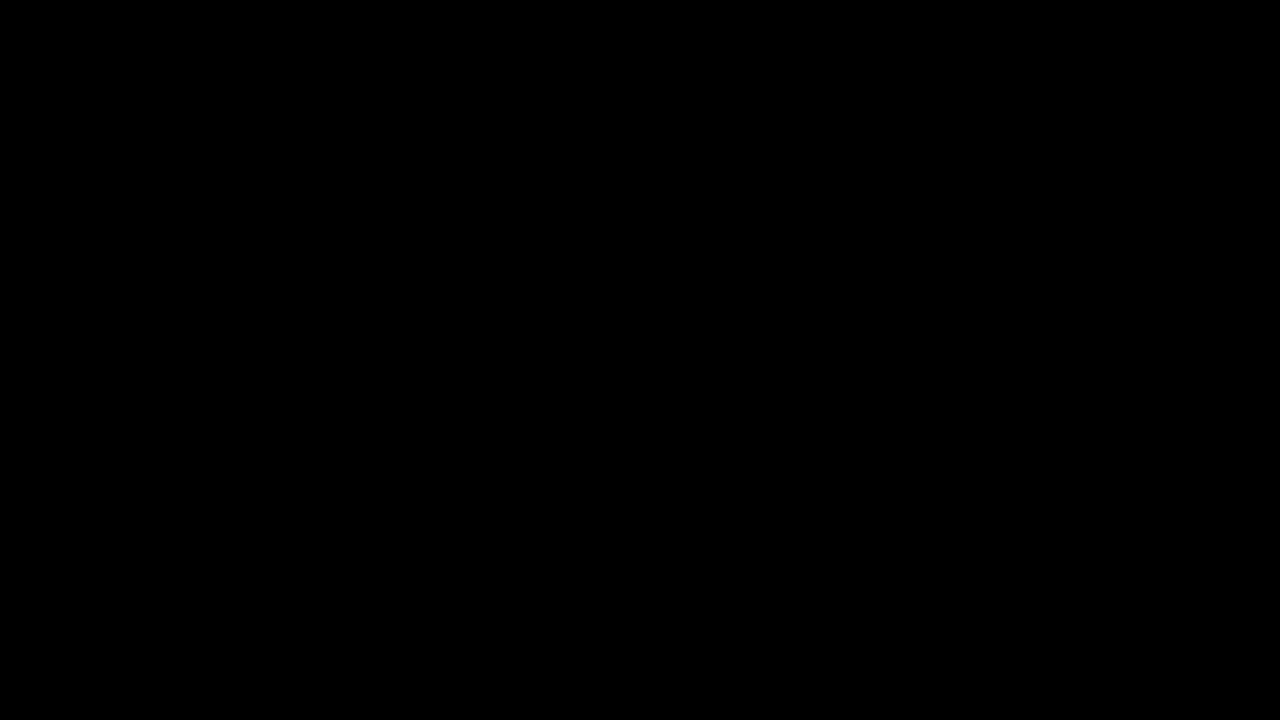